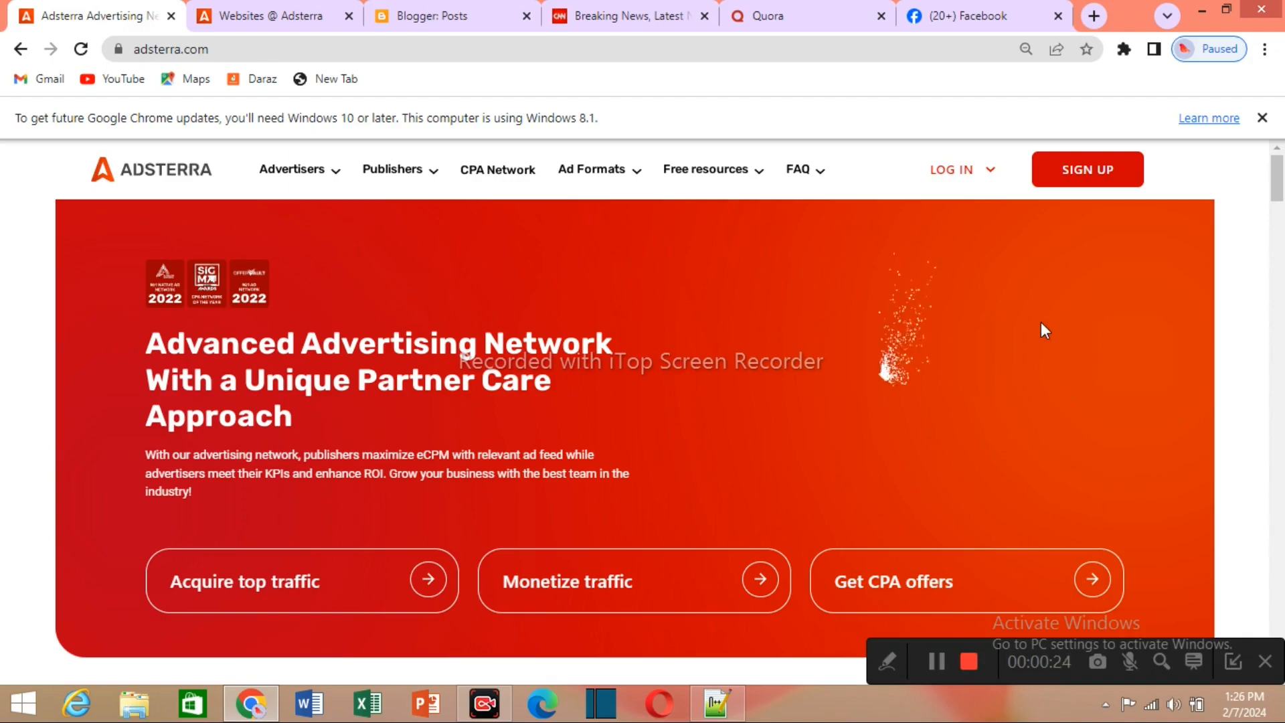
- Start Adsterra's sign-up as a publisher and return to the Adsterra home page
left_click(1080, 170)
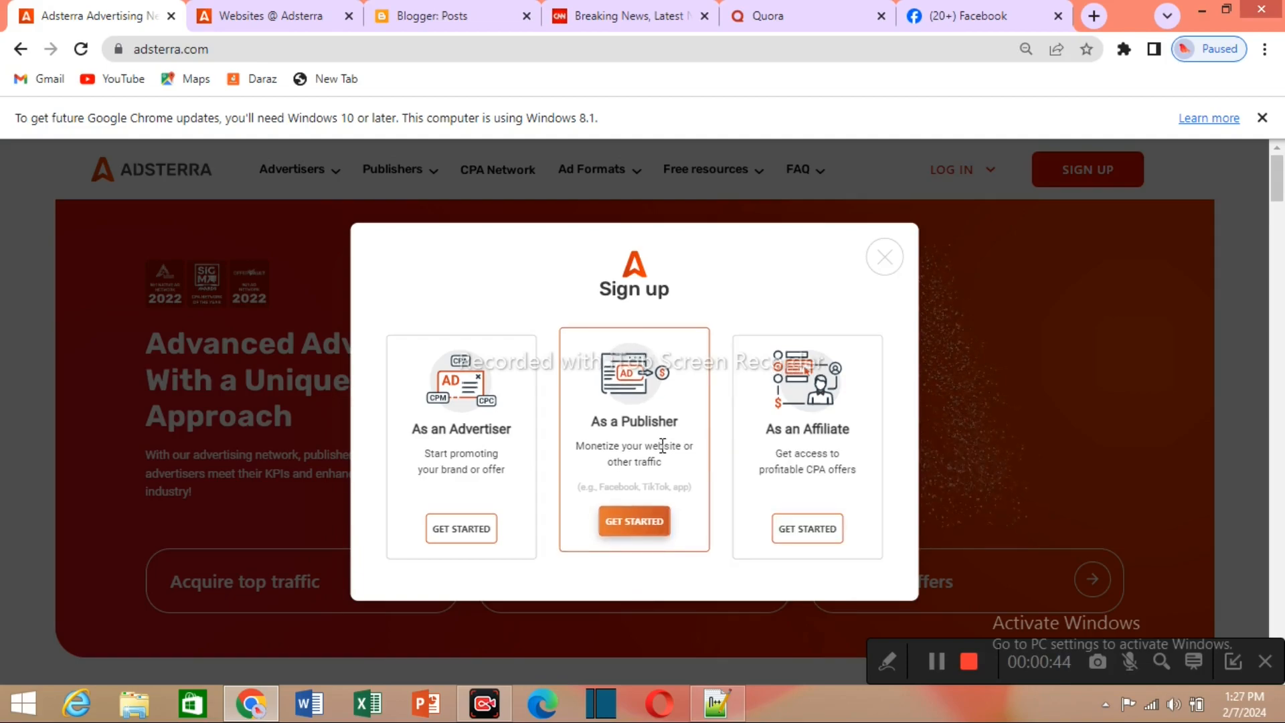
left_click(633, 524)
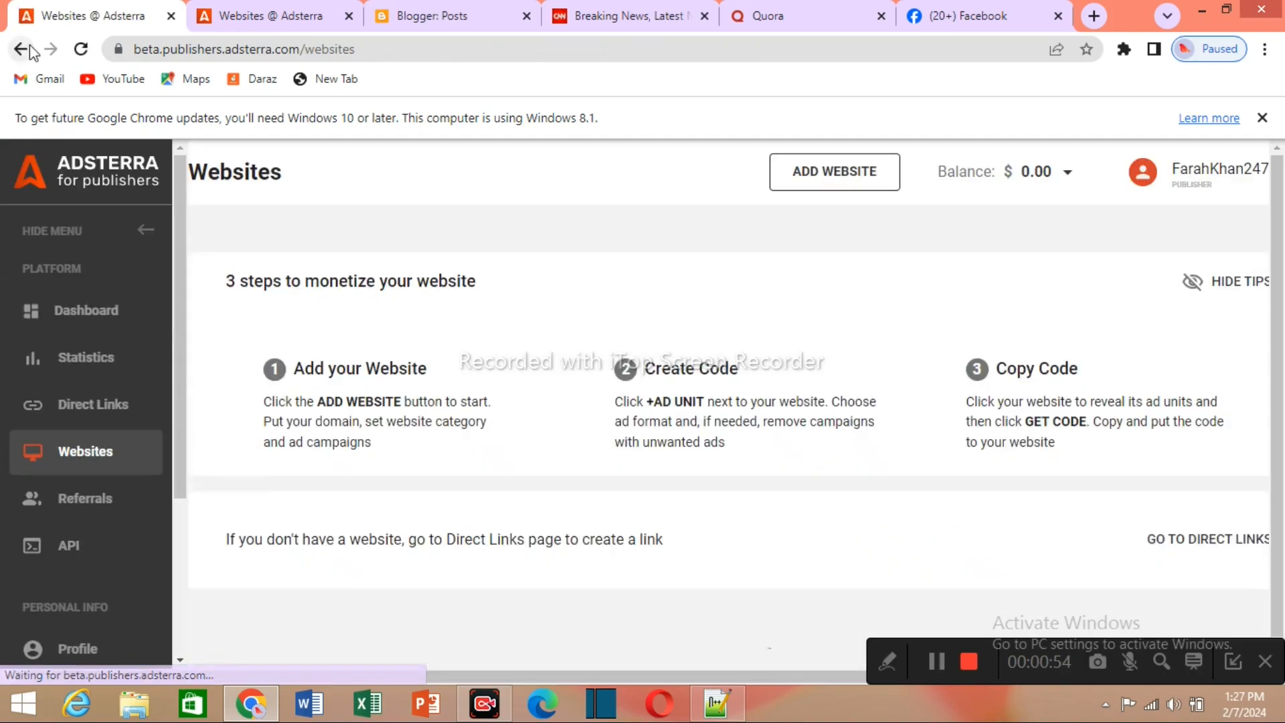
left_click(20, 51)
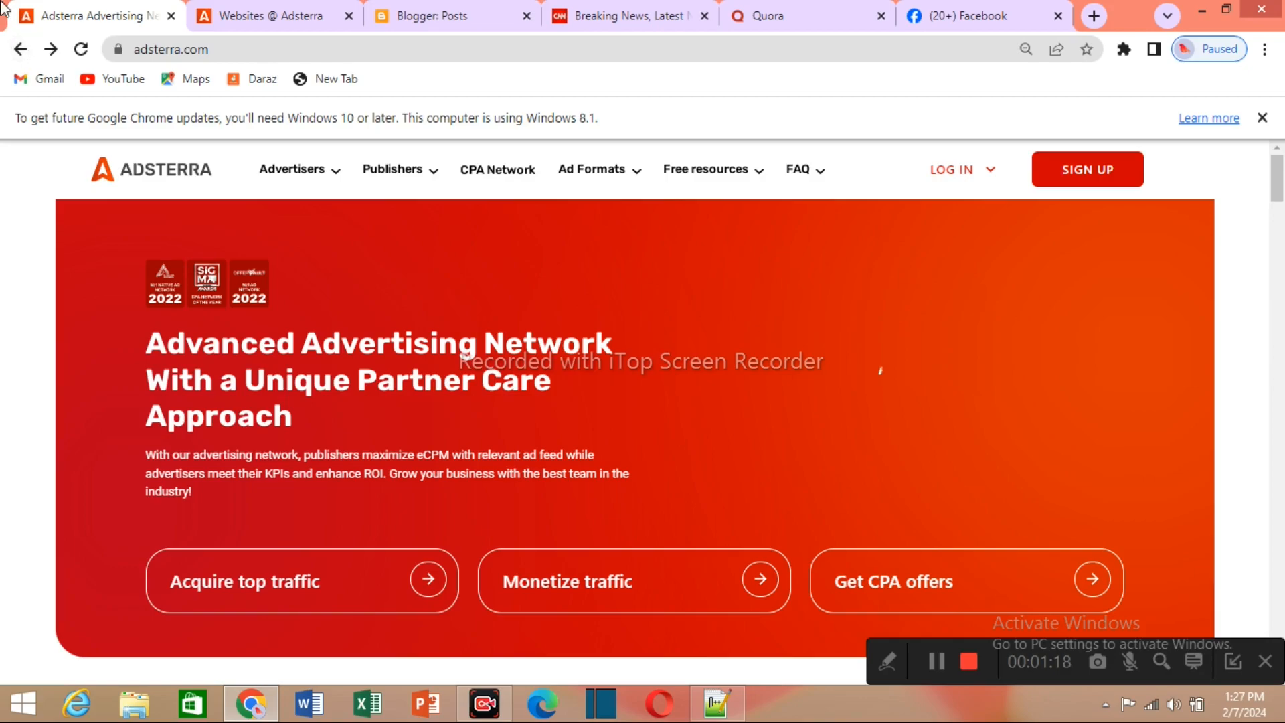
- View the Adsterra publisher Websites page and the Blogger posts list
left_click(260, 13)
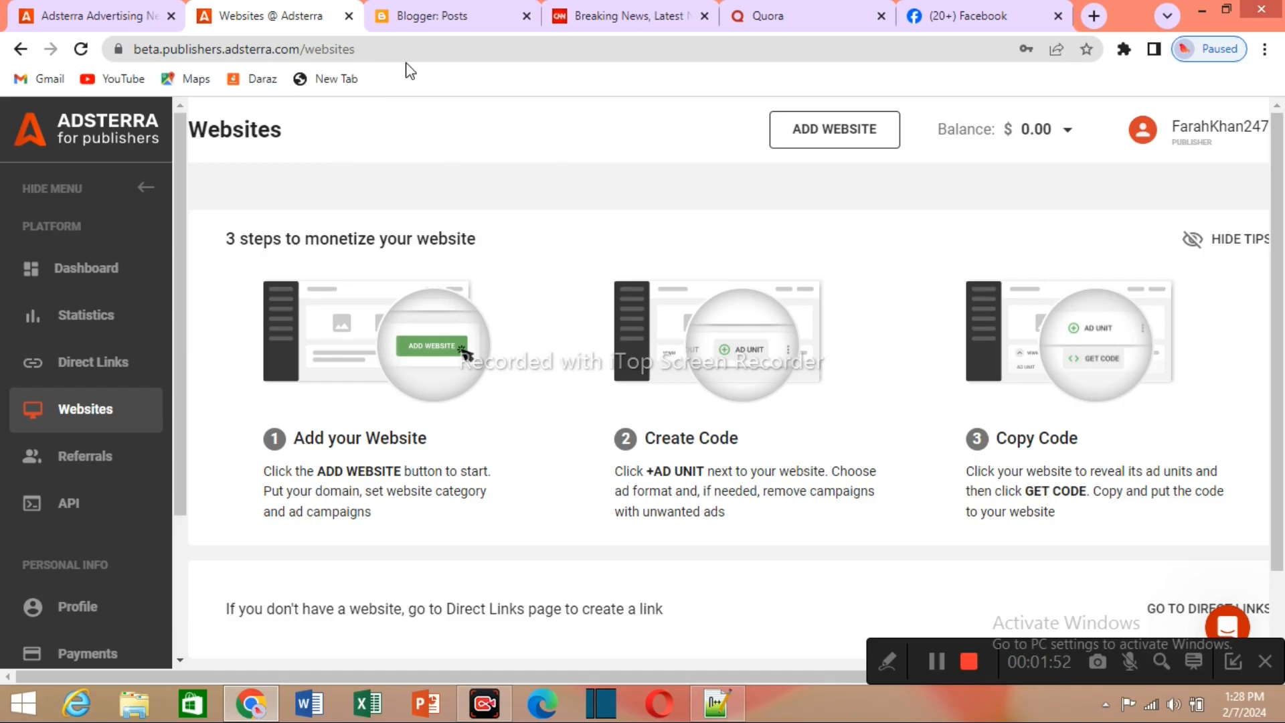
left_click(443, 14)
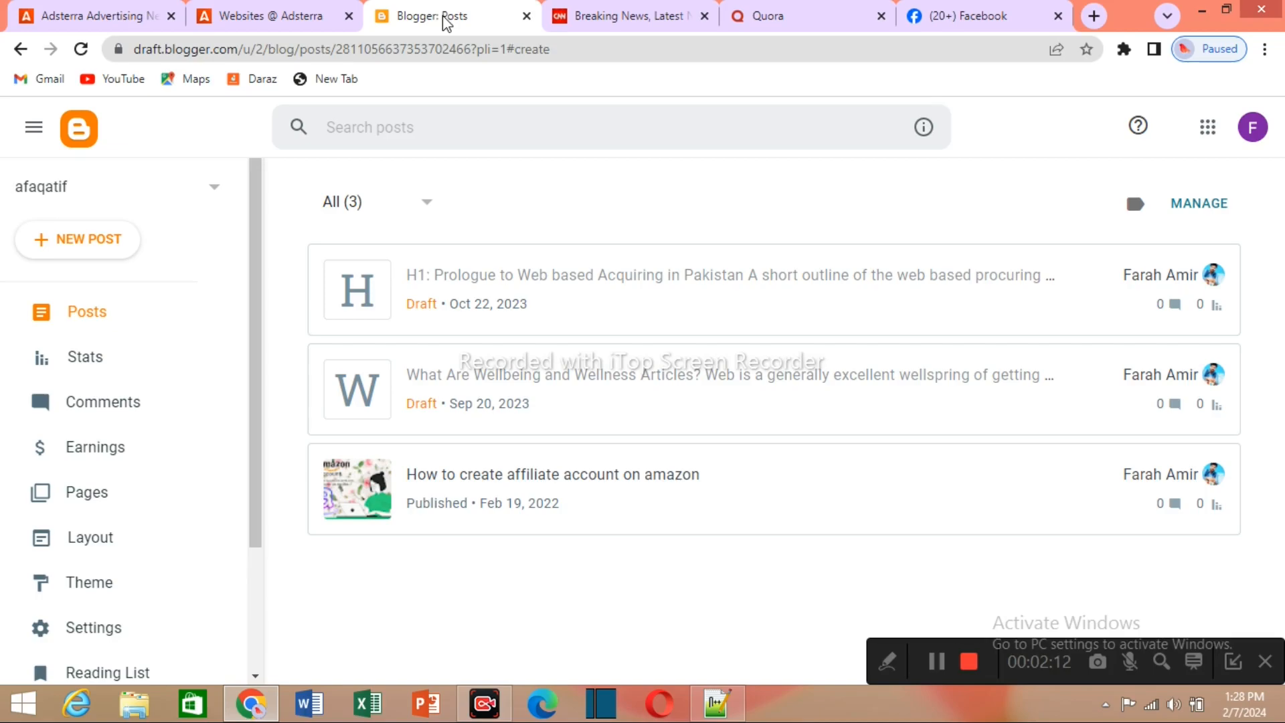
- Browse the CNN home page and open the lead story "Botched vote shows a Republican-led House that can't function"
left_click(611, 22)
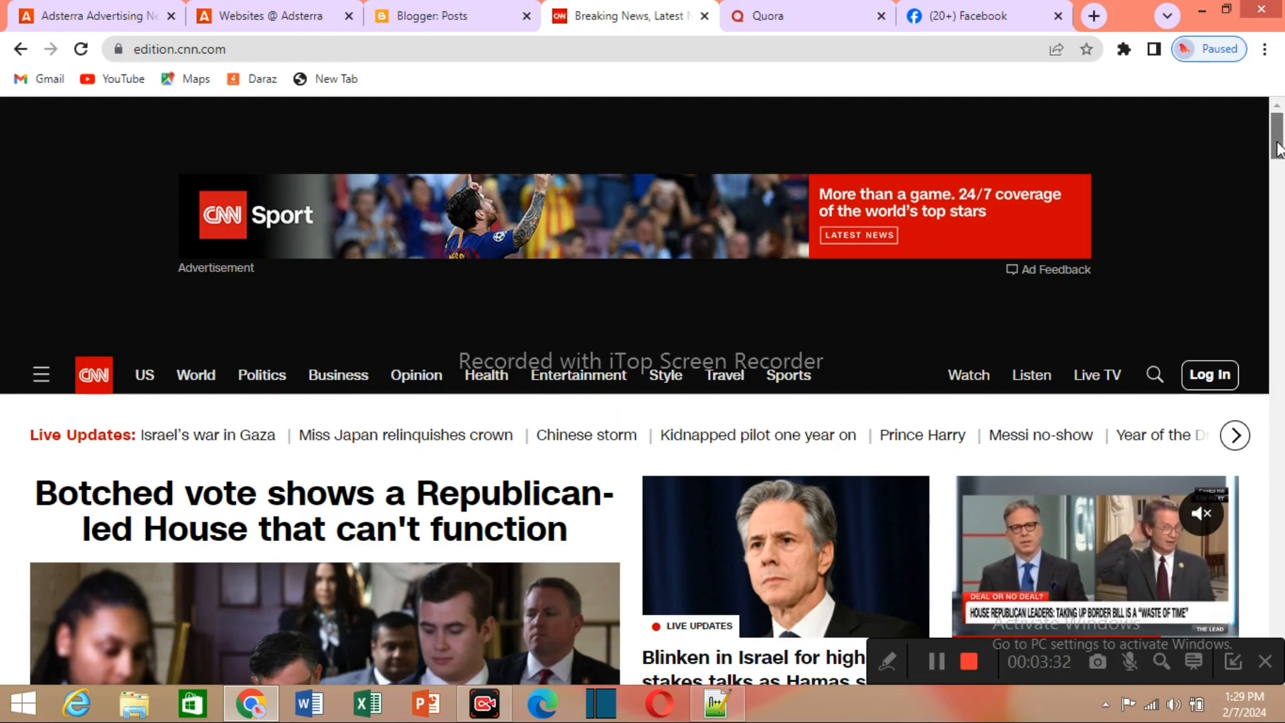
left_click_drag(1279, 148, 1279, 154)
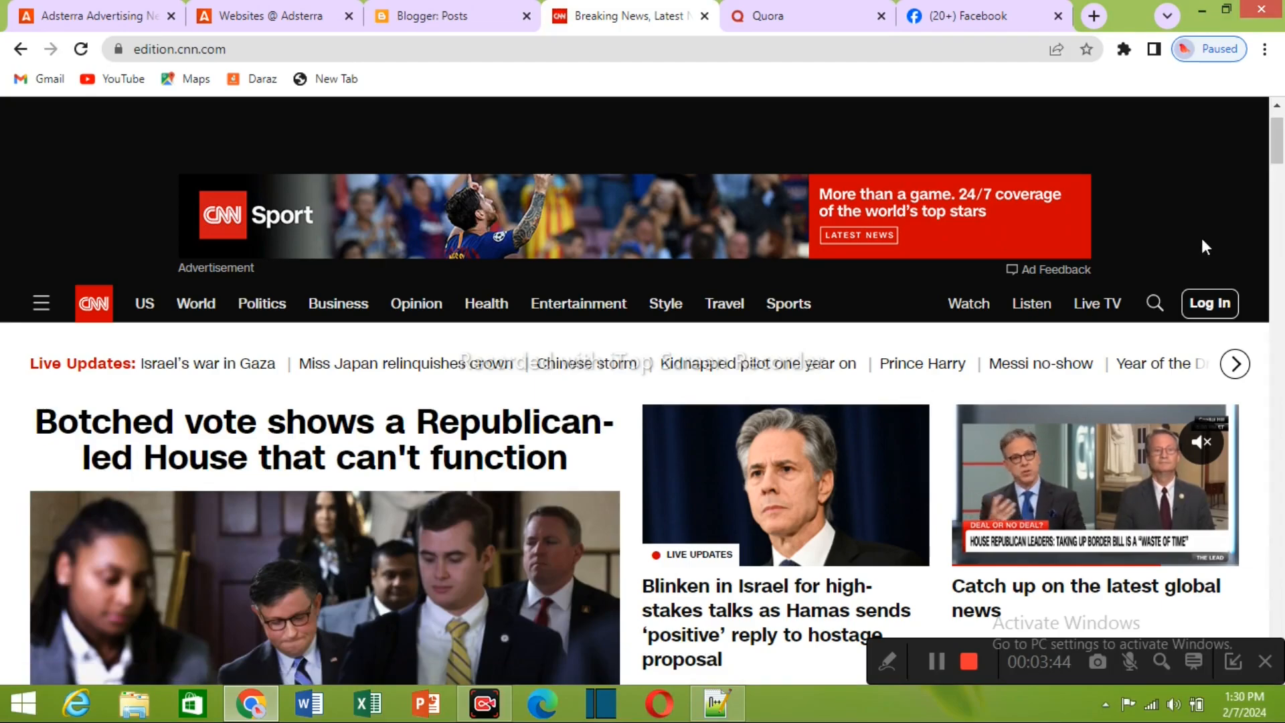
left_click_drag(1278, 167, 1281, 526)
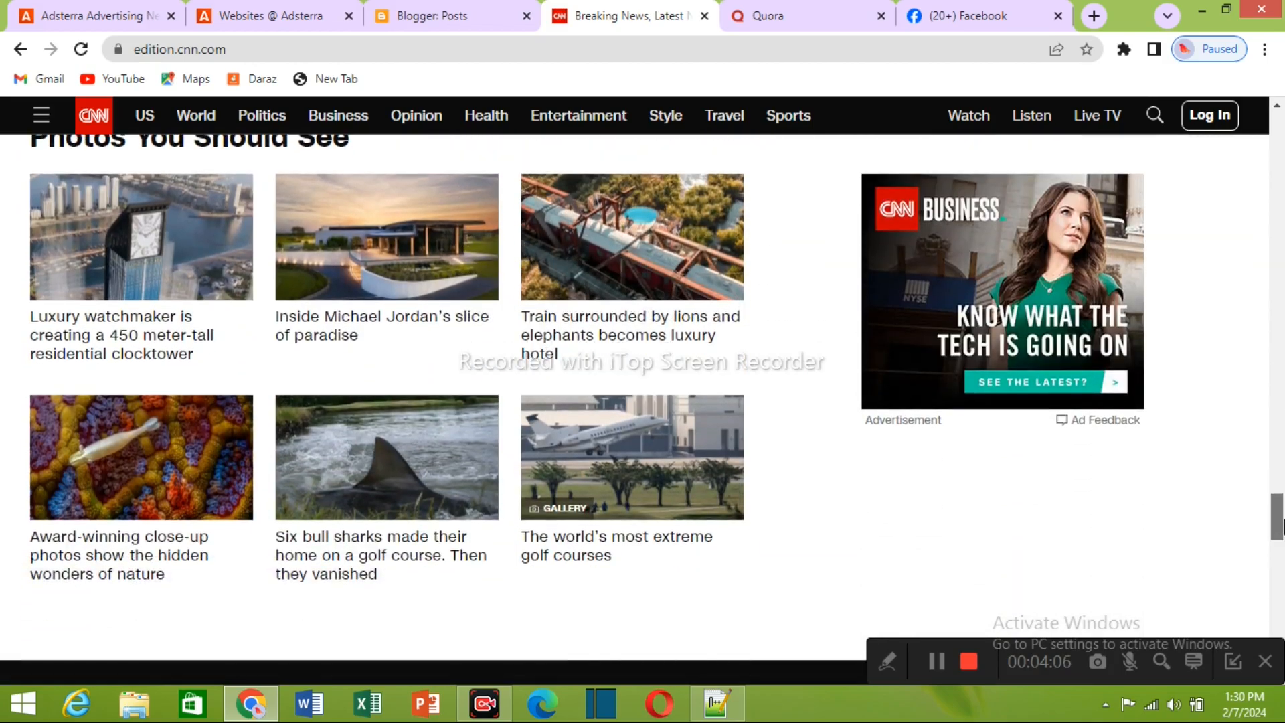
left_click_drag(1281, 526, 1281, 164)
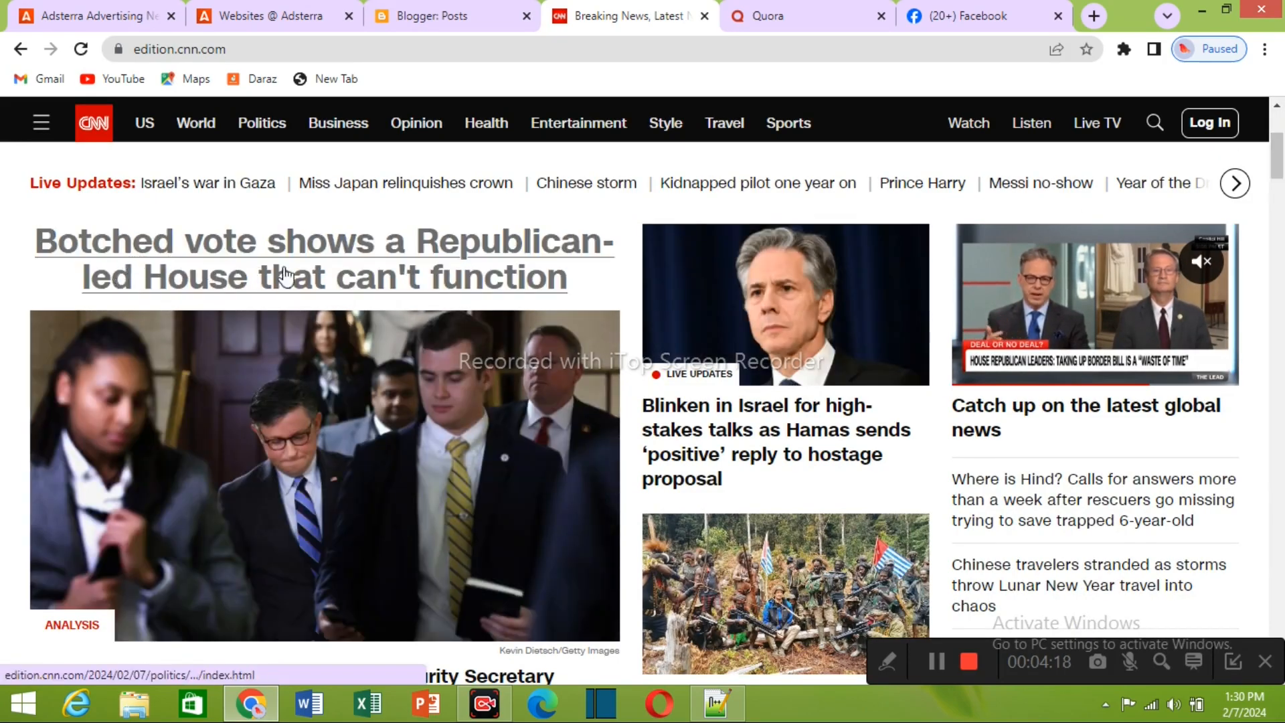
left_click(331, 268)
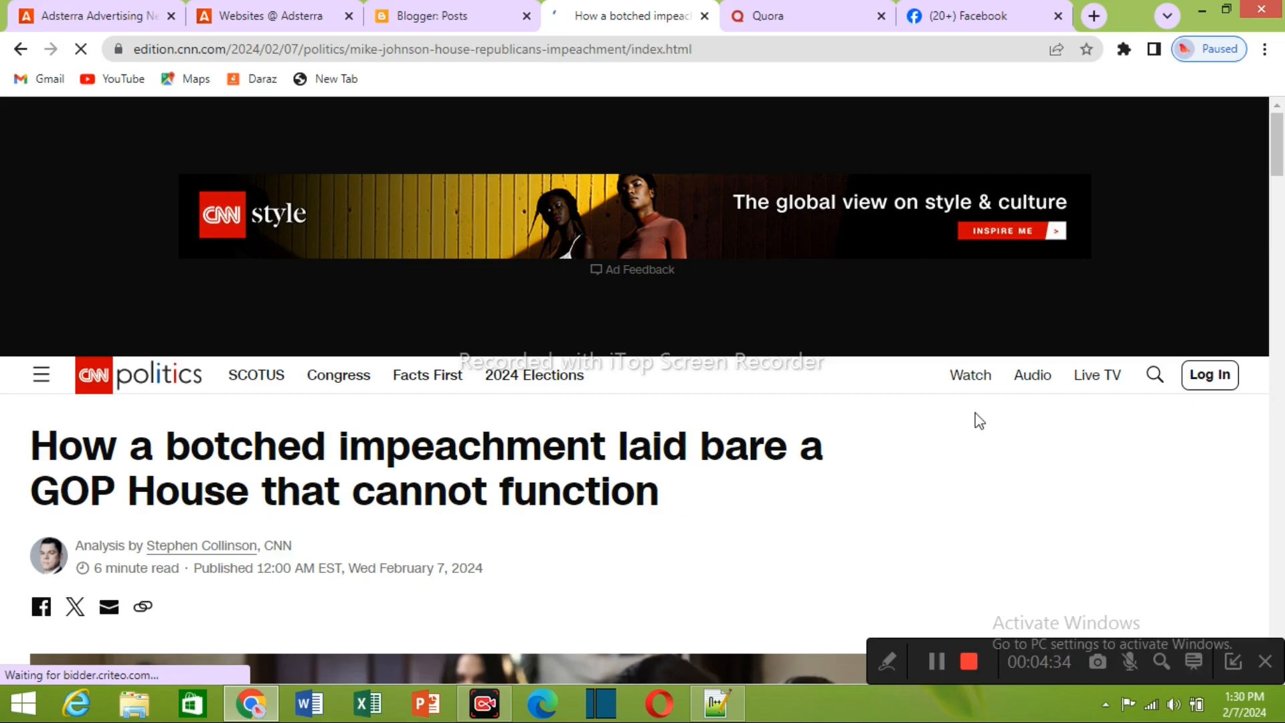
- Find and launch the Snipping Tool and capture a rectangular snip of the CNN article's main photo
left_click_drag(1278, 143, 1283, 201)
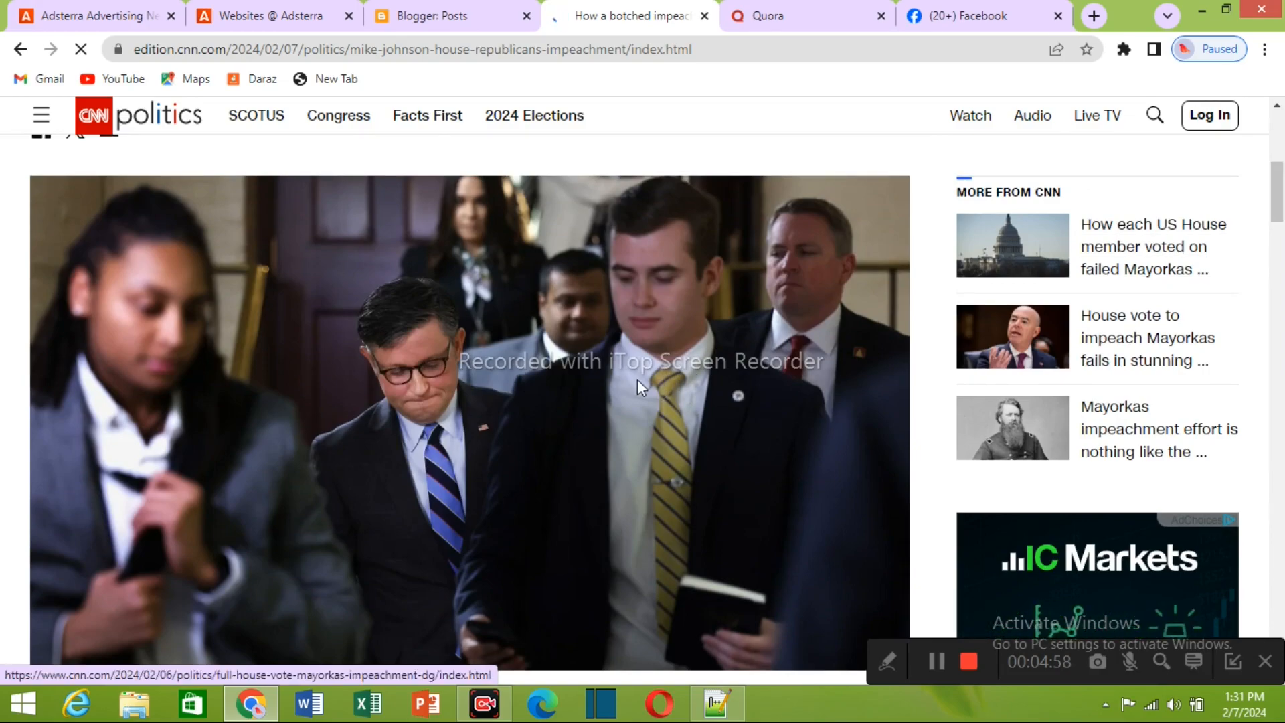
right_click(560, 432)
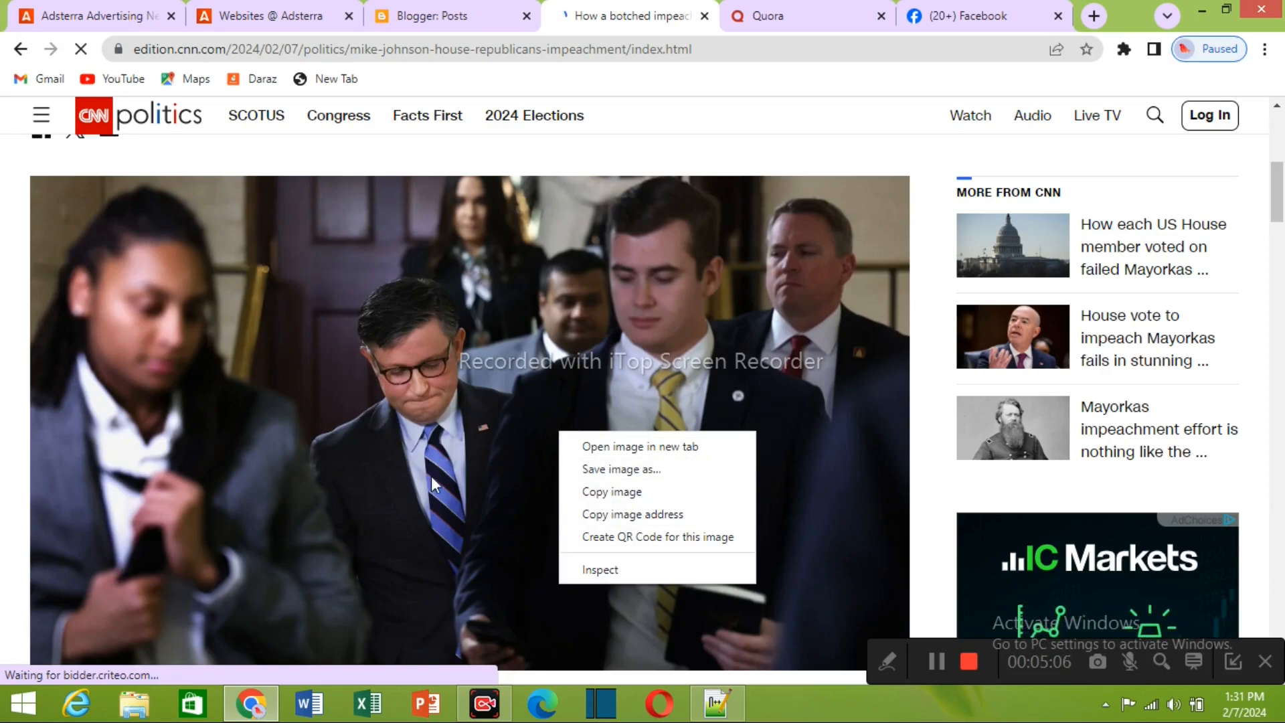
left_click(356, 476)
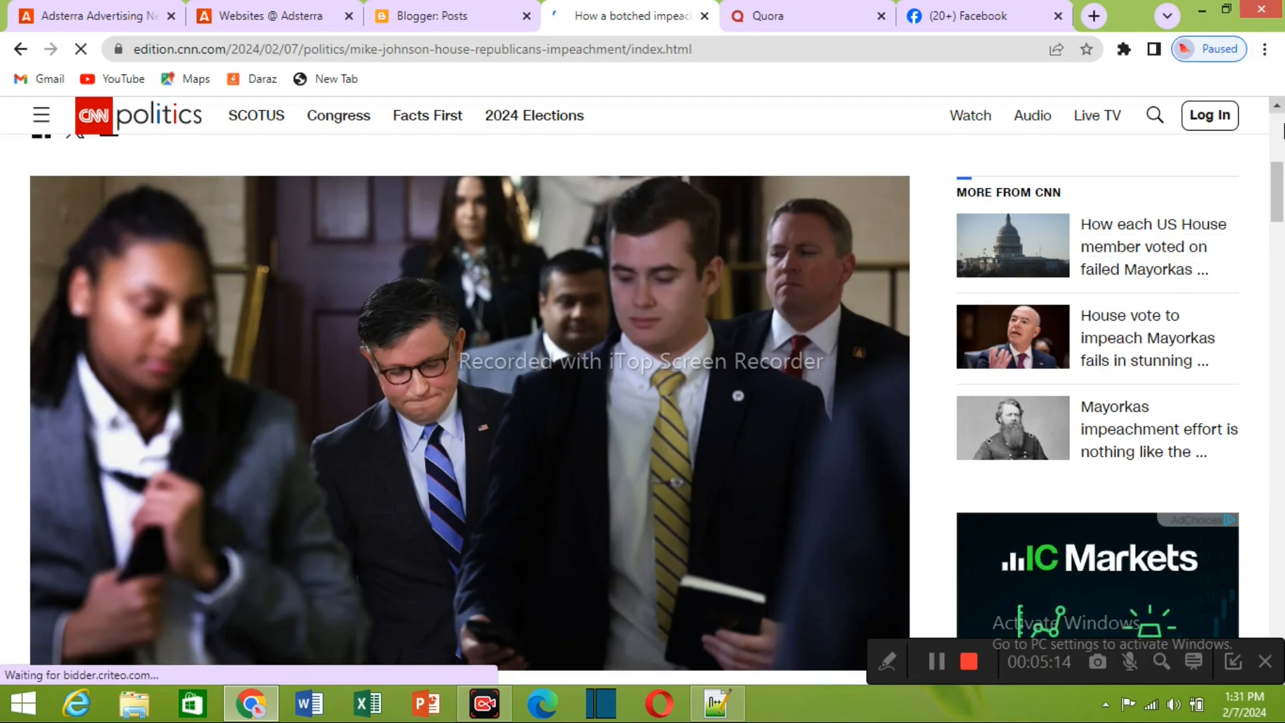
mouse_move(1284, 118)
left_click(1233, 180)
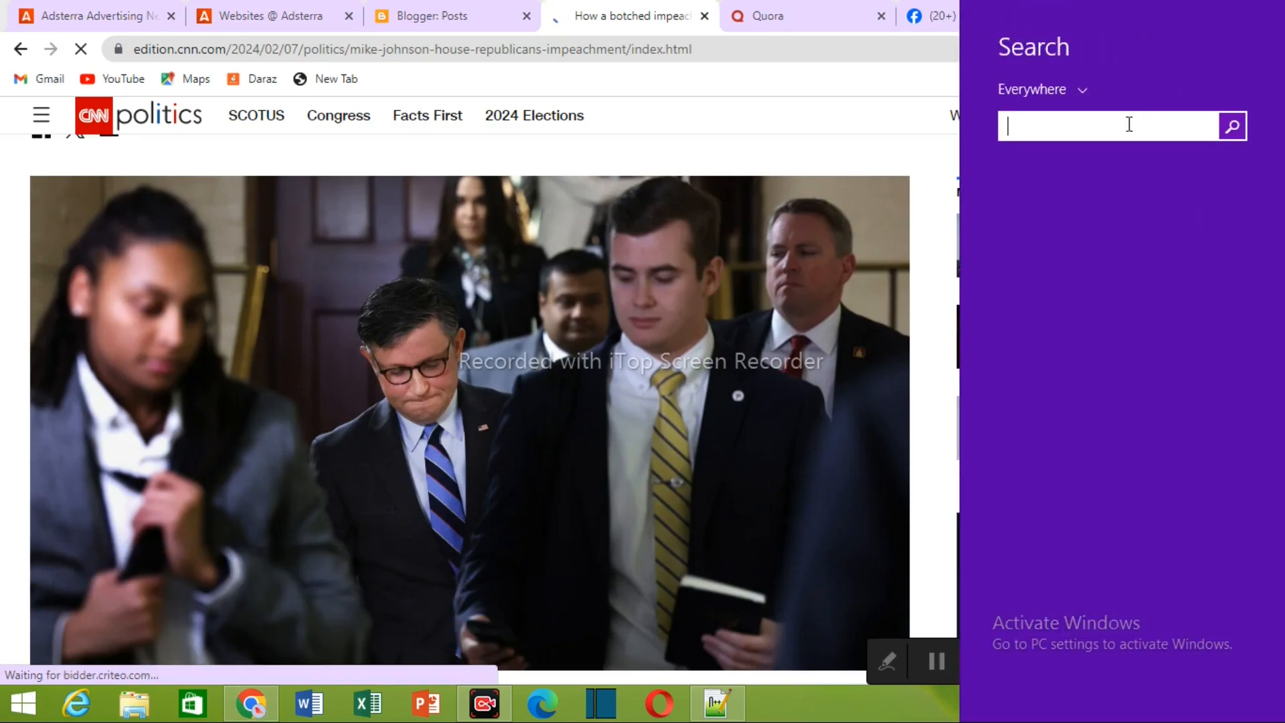
type("snipping Tool")
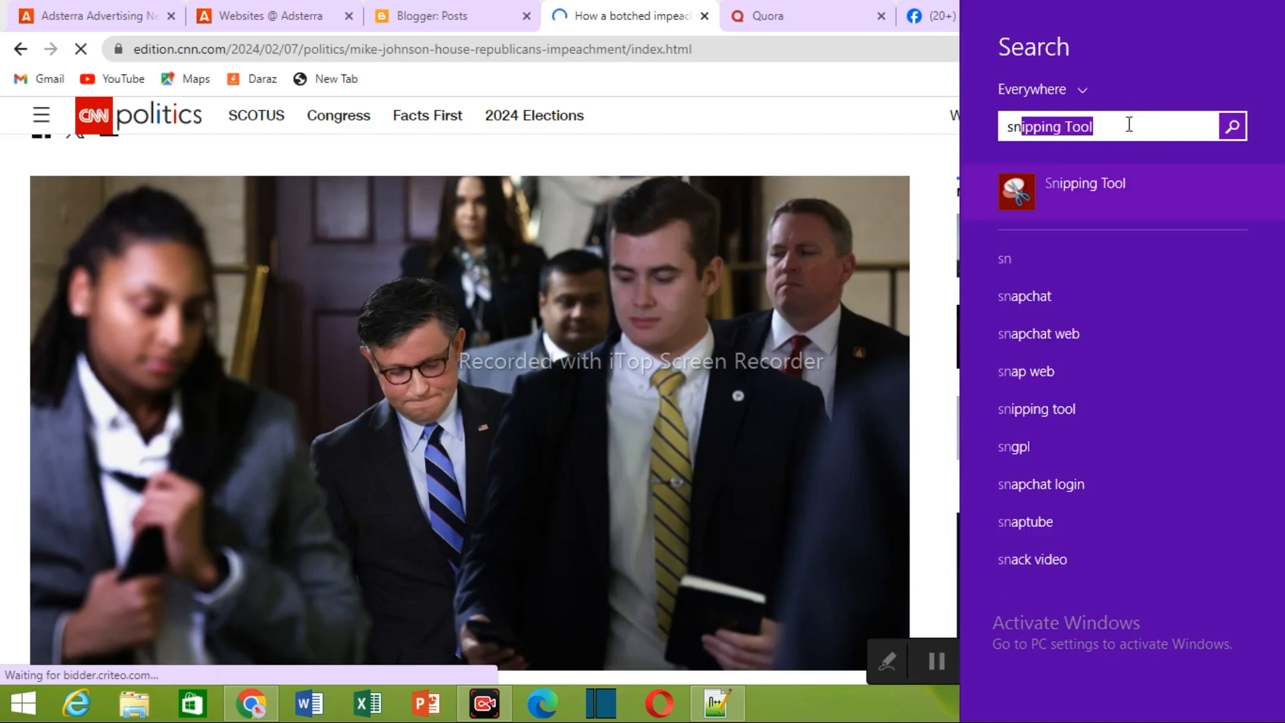
left_click(1063, 186)
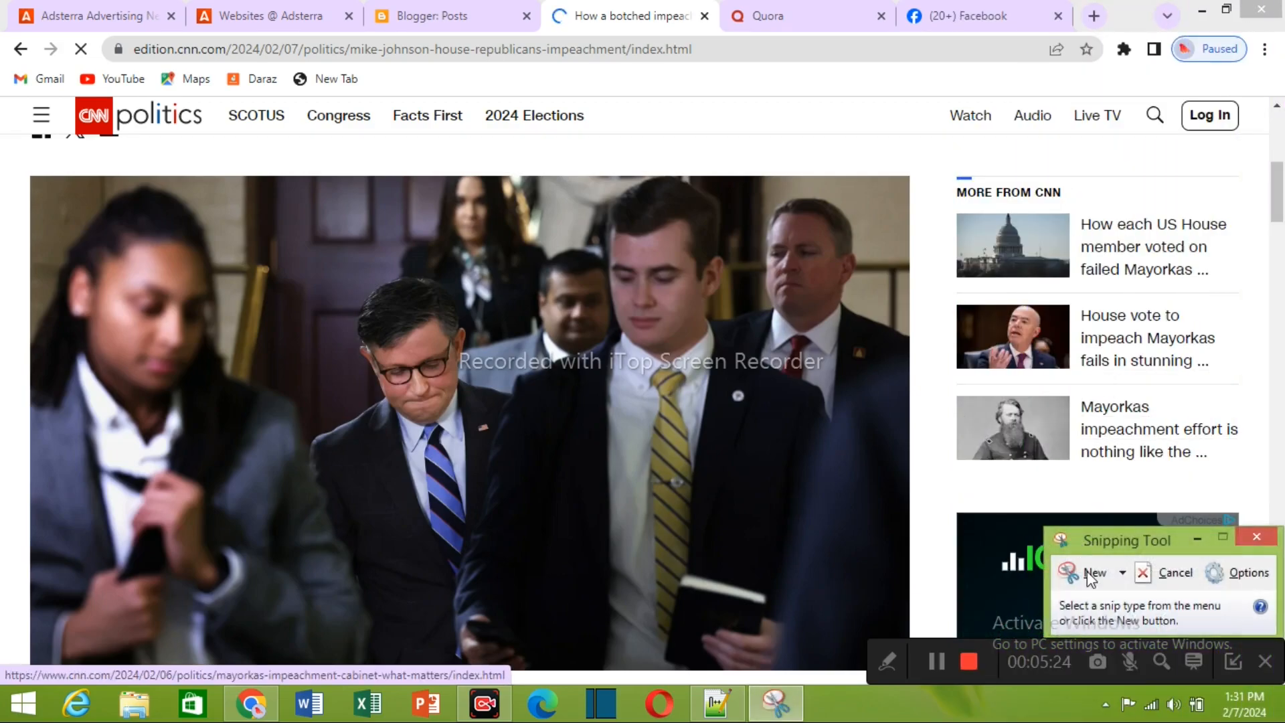
left_click(1087, 574)
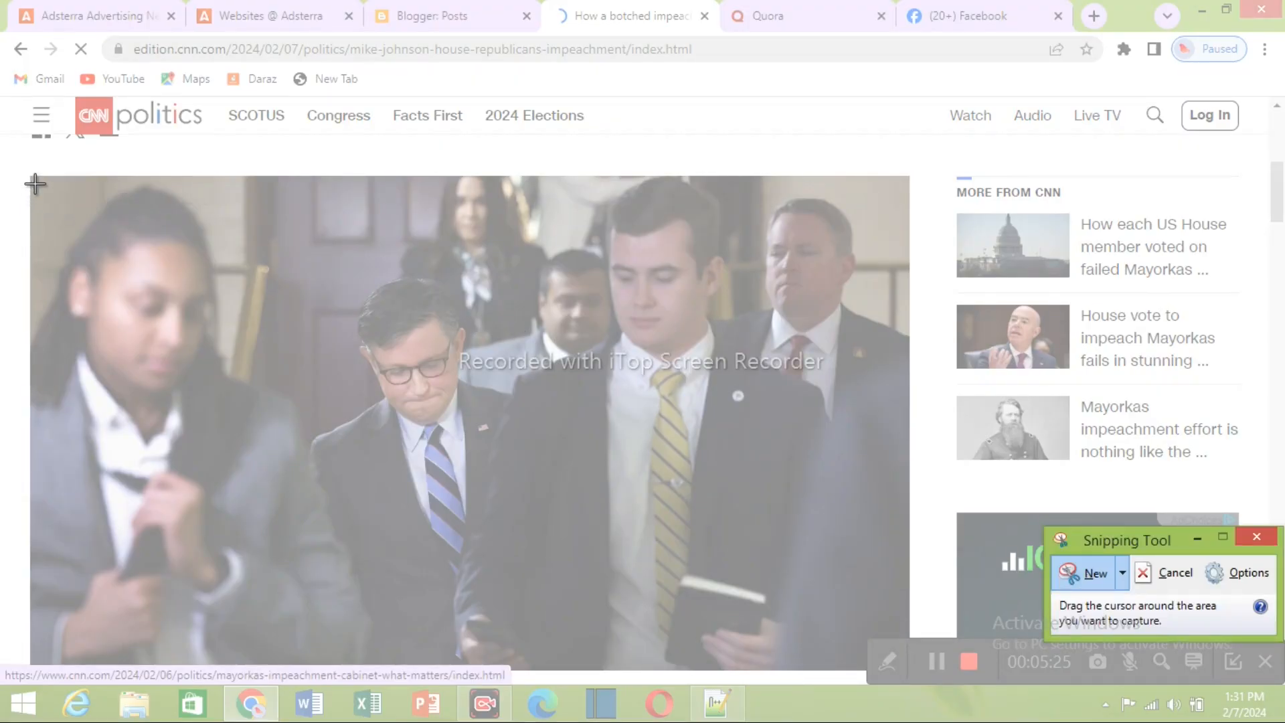
left_click_drag(30, 178, 910, 665)
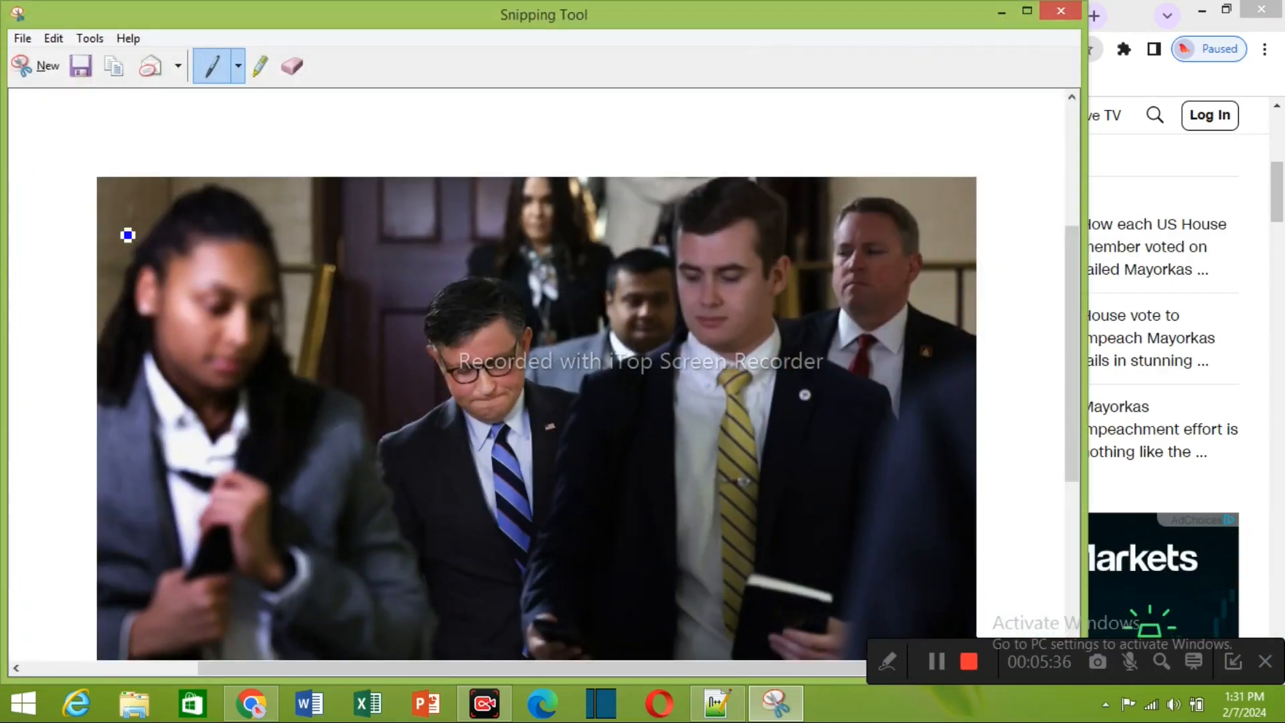
- Save the snip in Documents as a PNG file named snipp and close the Snipping Tool
left_click(81, 67)
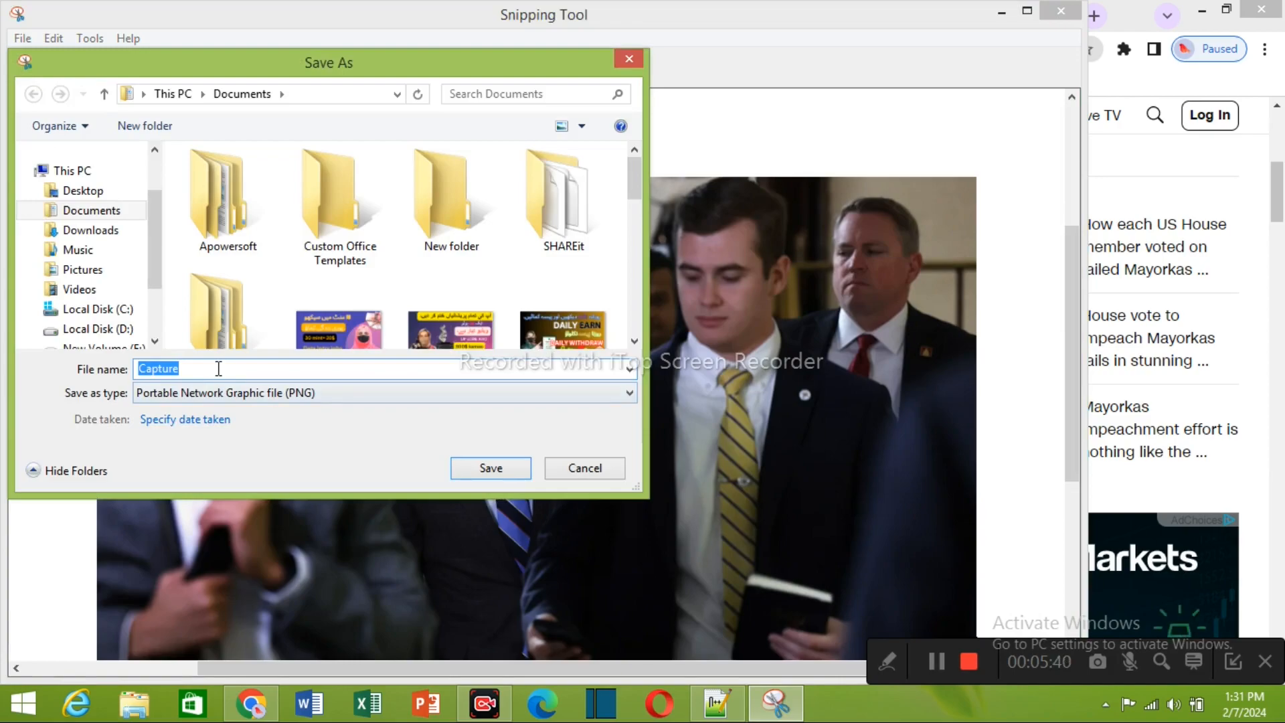
key("BackSpace")
type("snipp")
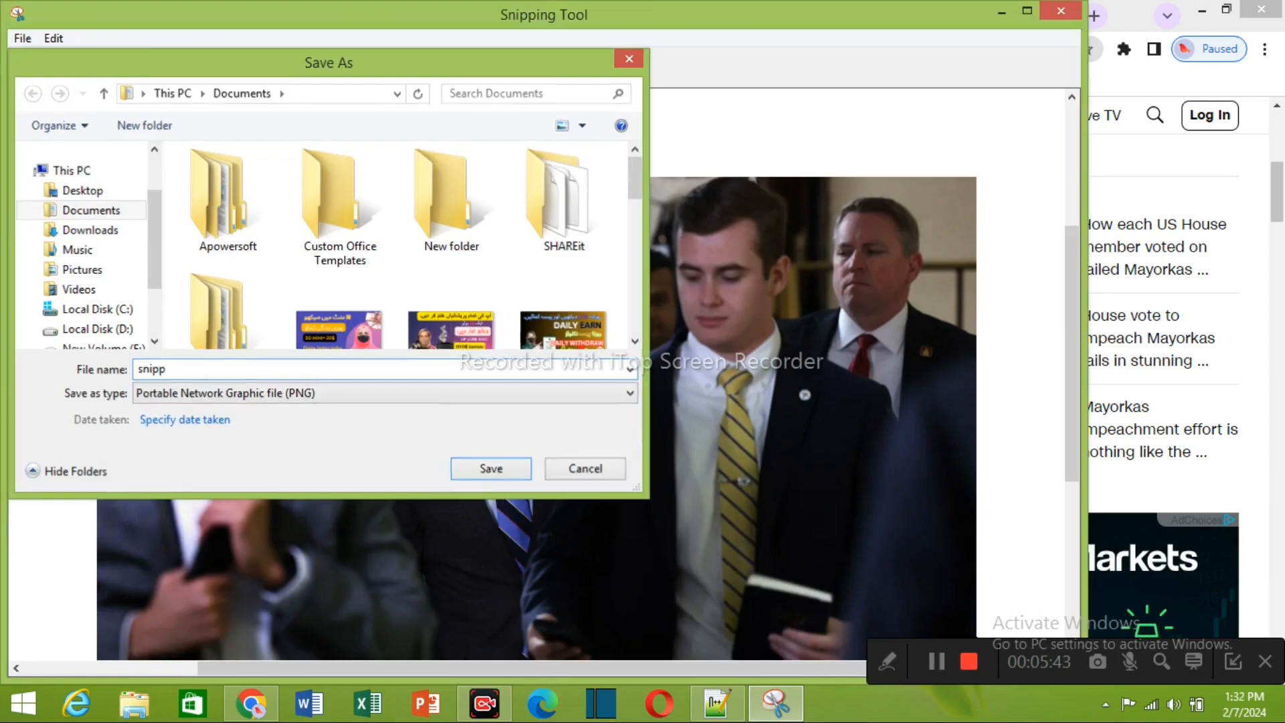
key("Return")
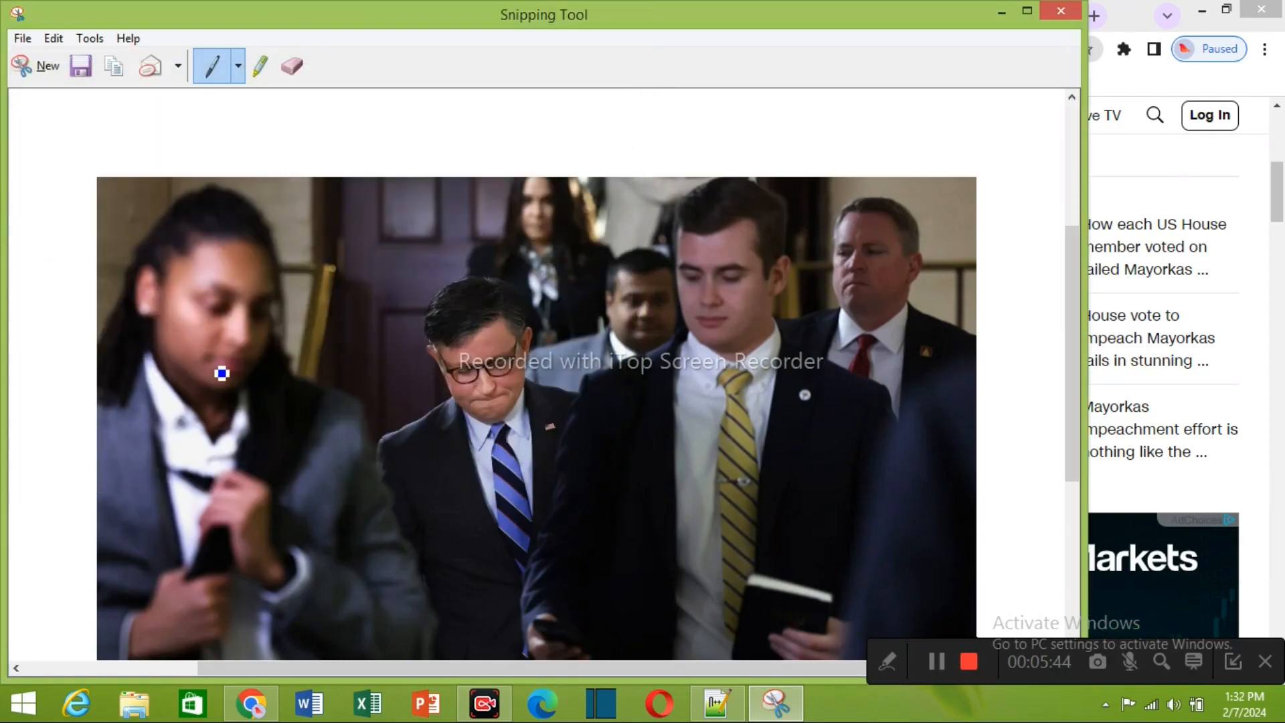
left_click(1059, 9)
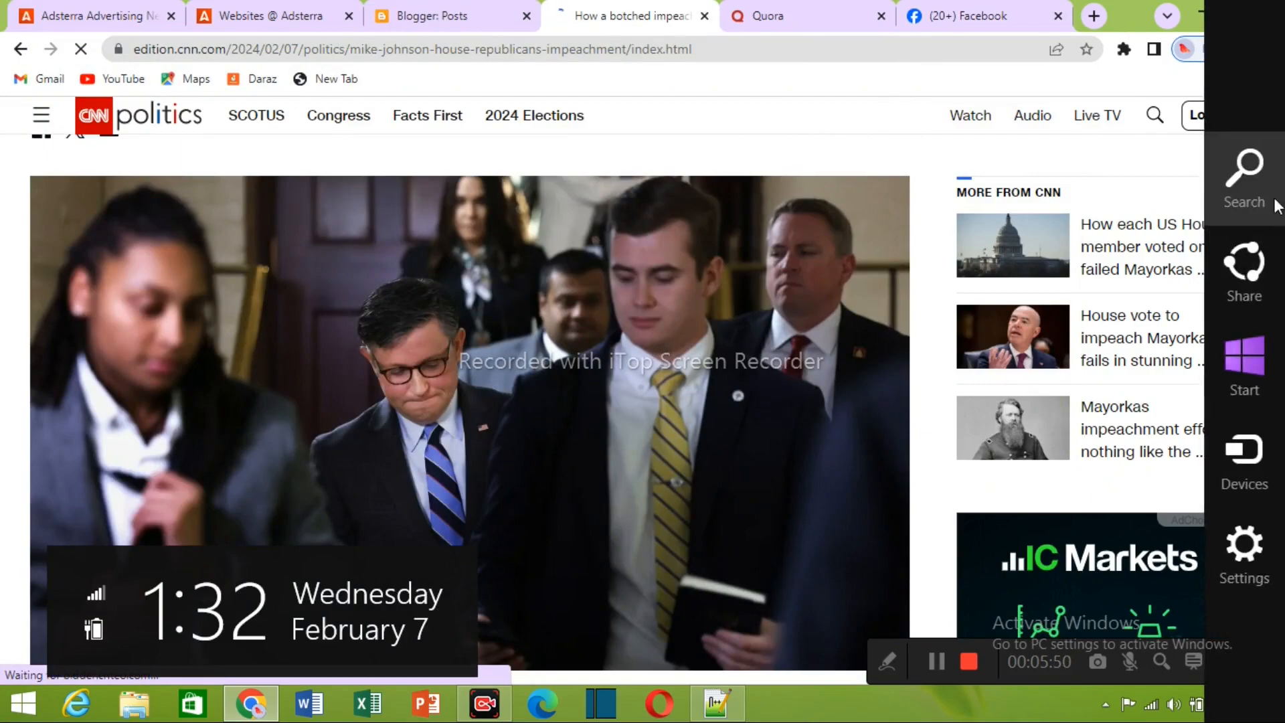
- Copy the article's opening paragraphs into the empty Notepad++ document, select all the pasted text and minimize Notepad++
left_click_drag(1279, 178, 1279, 222)
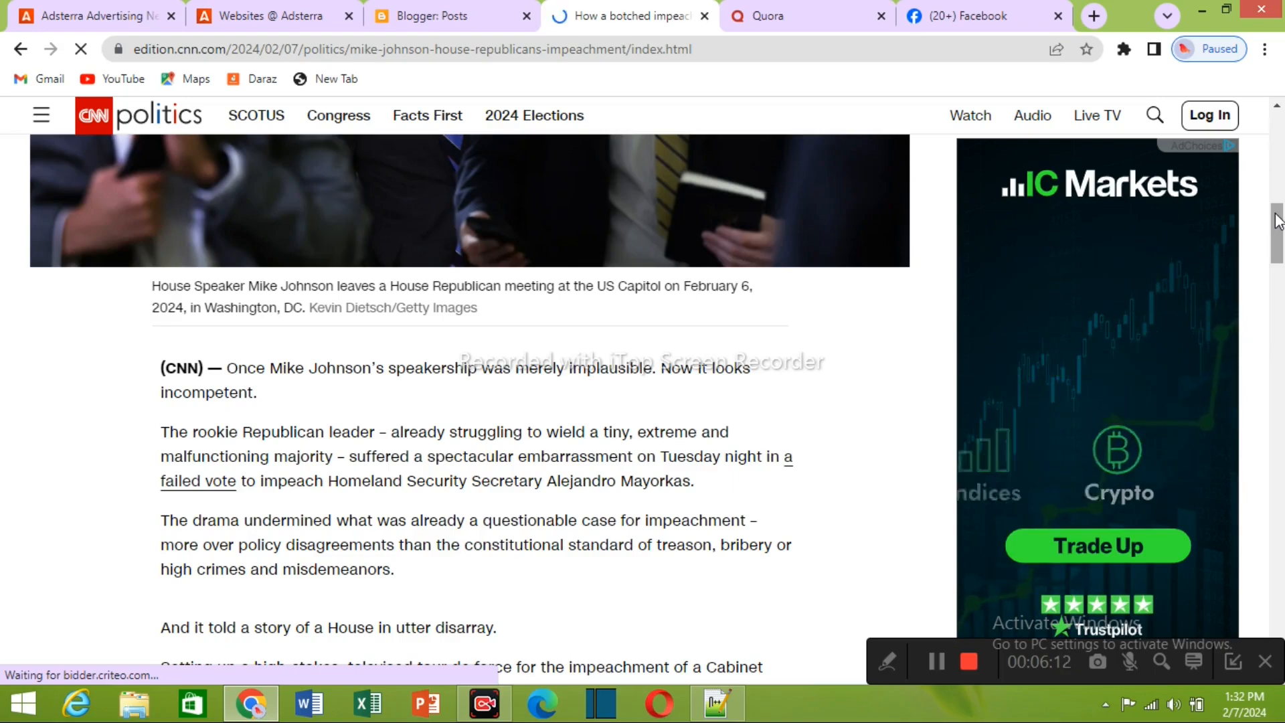
left_click_drag(1277, 221, 1277, 237)
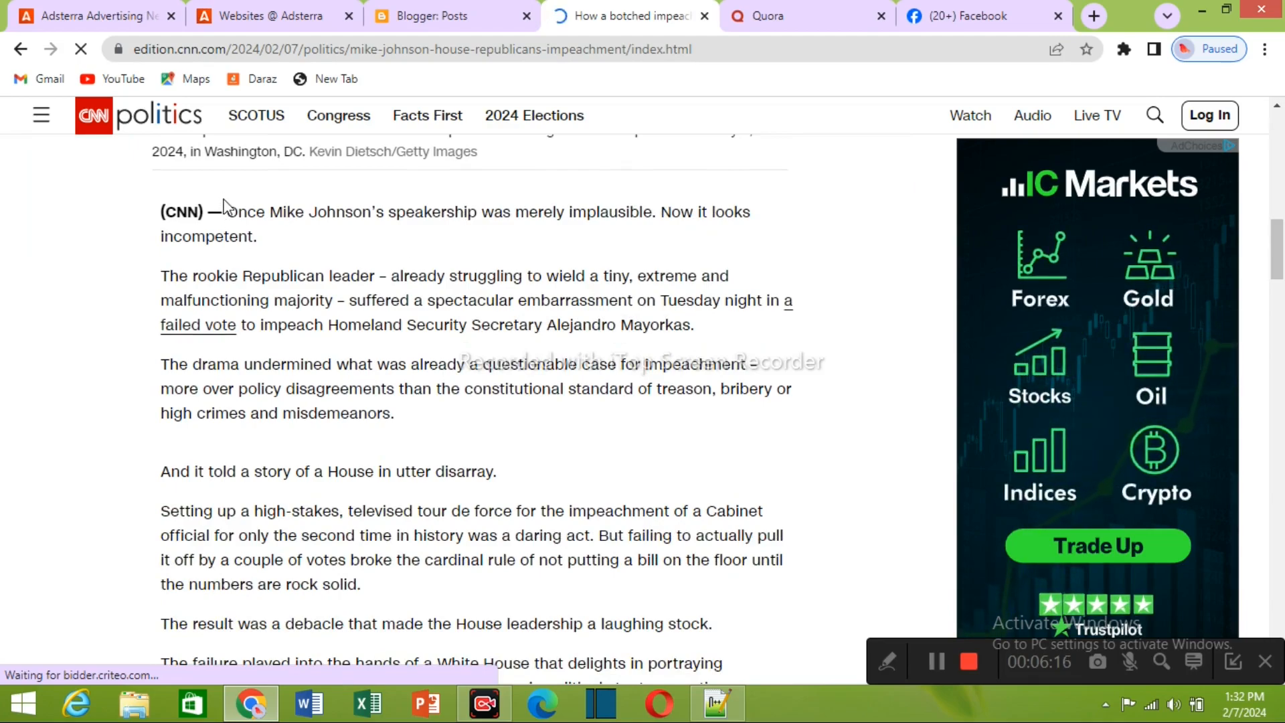
left_click_drag(230, 205, 724, 659)
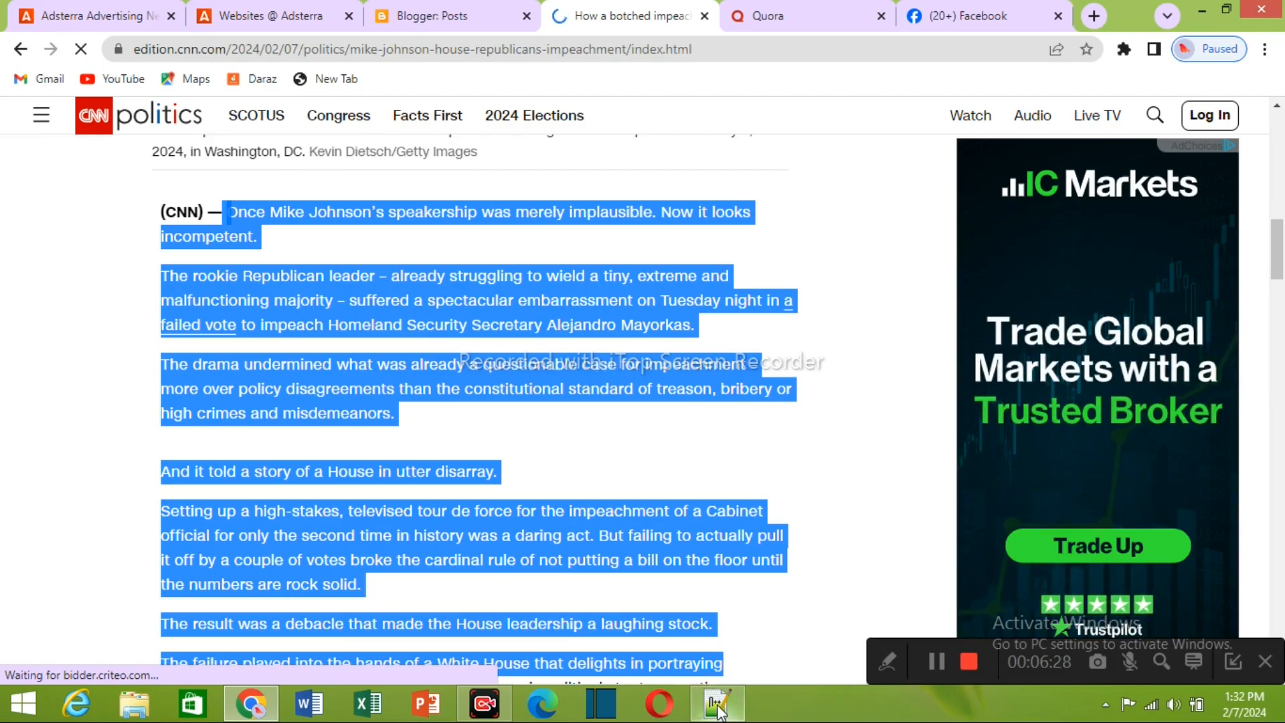
mouse_move(718, 711)
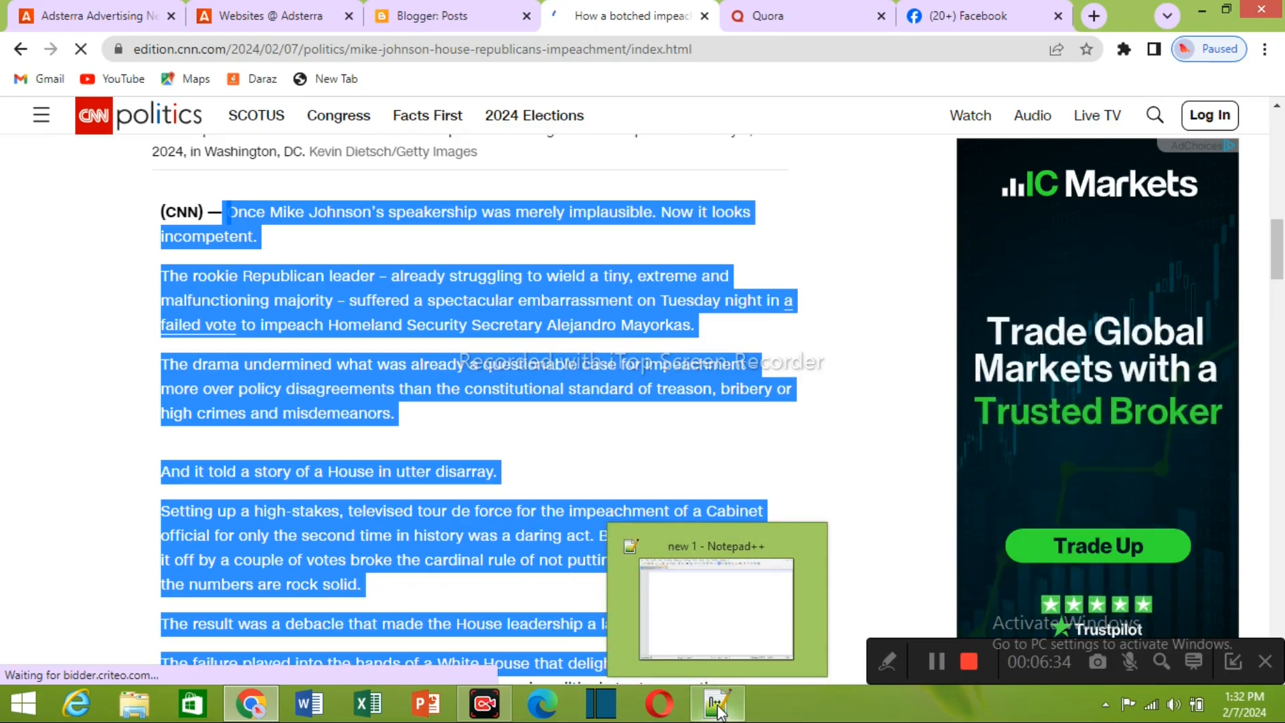
left_click(717, 706)
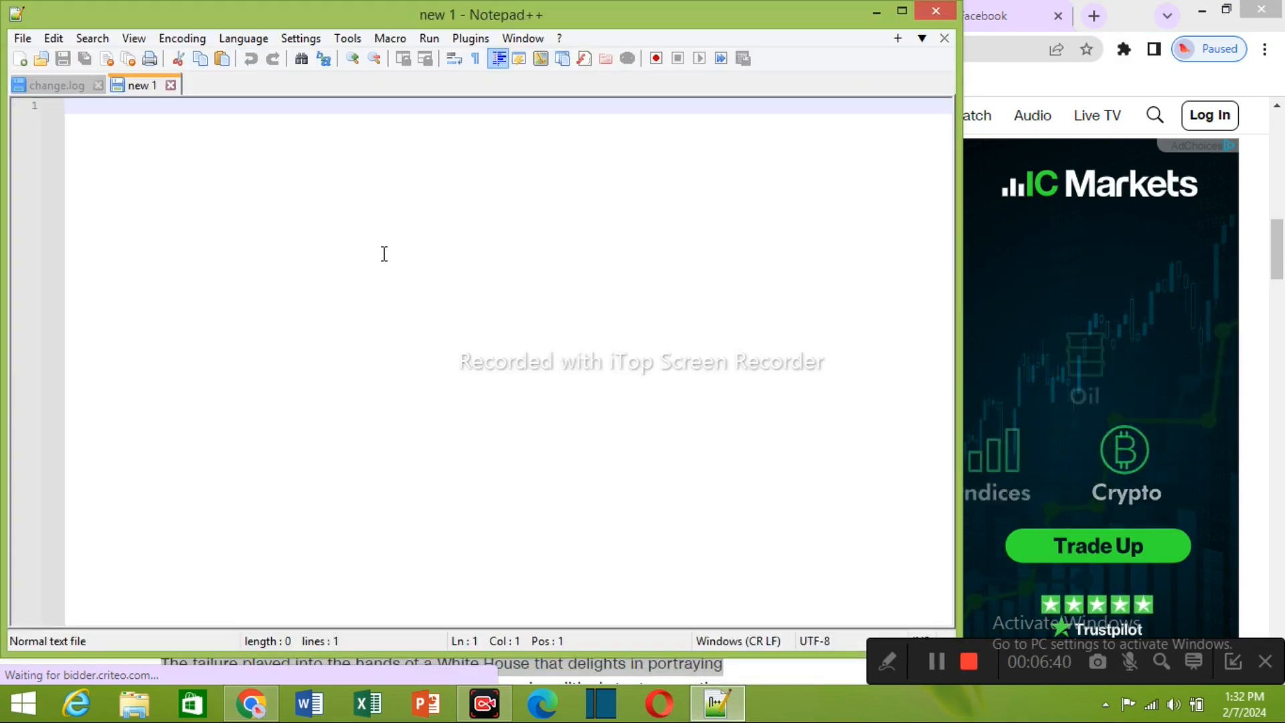
key("ctrl+v")
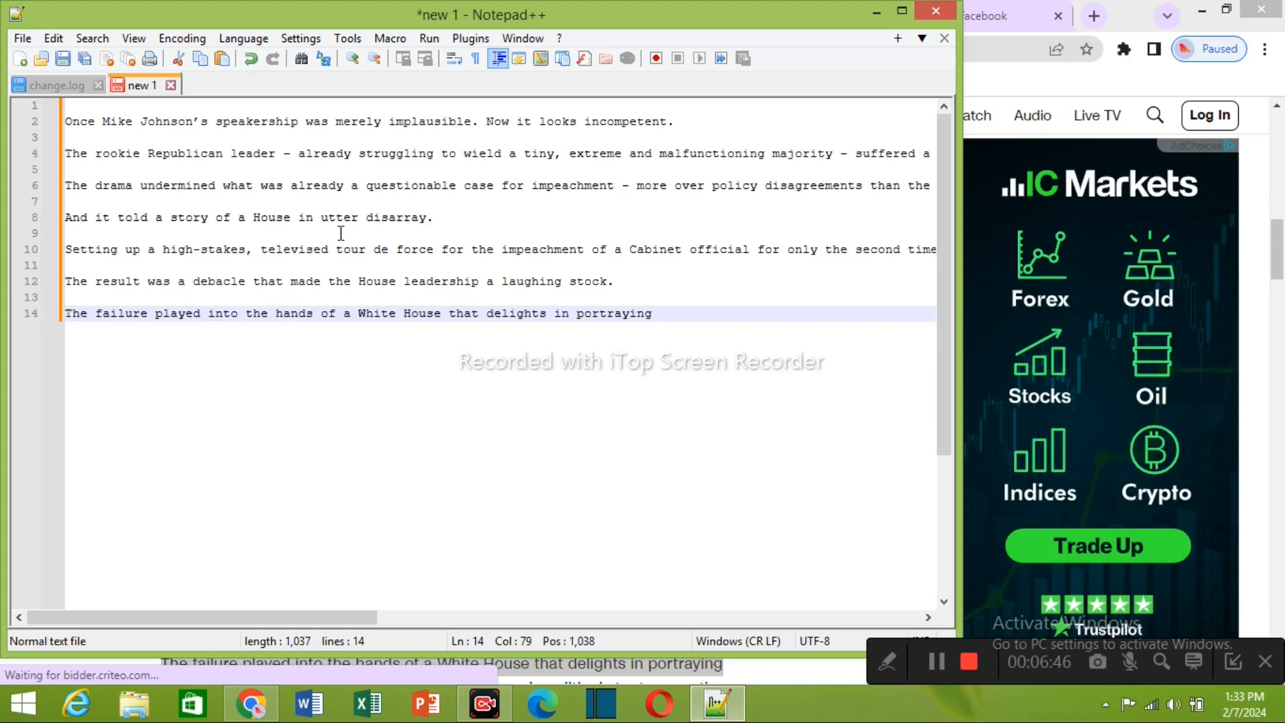
left_click_drag(67, 107, 686, 351)
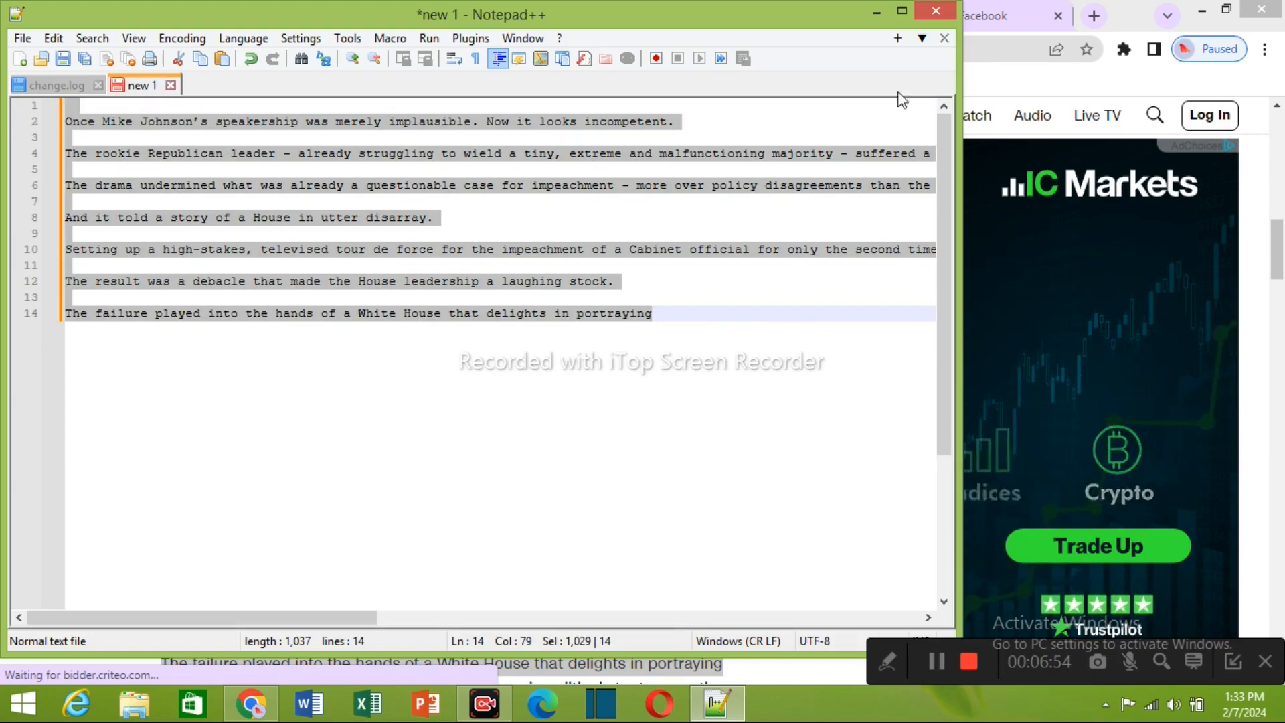
left_click(877, 12)
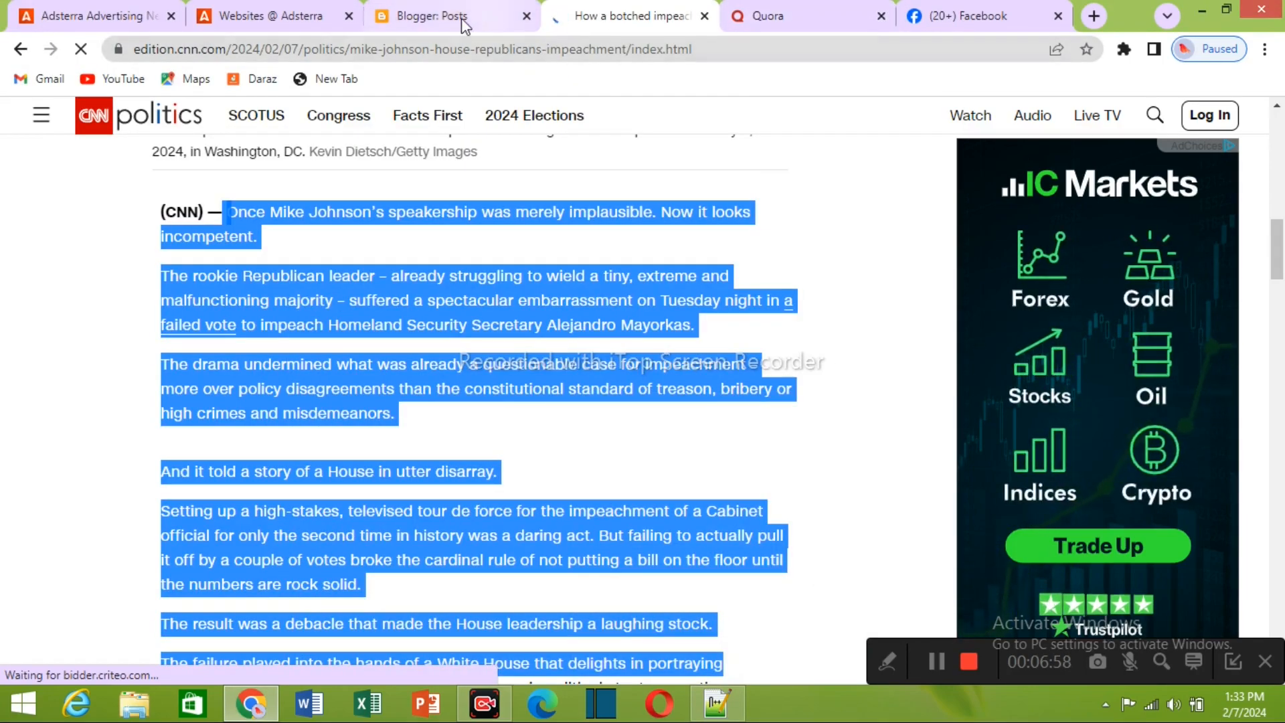
- Switch to Blogger and create a new blank post in the blog
left_click(432, 15)
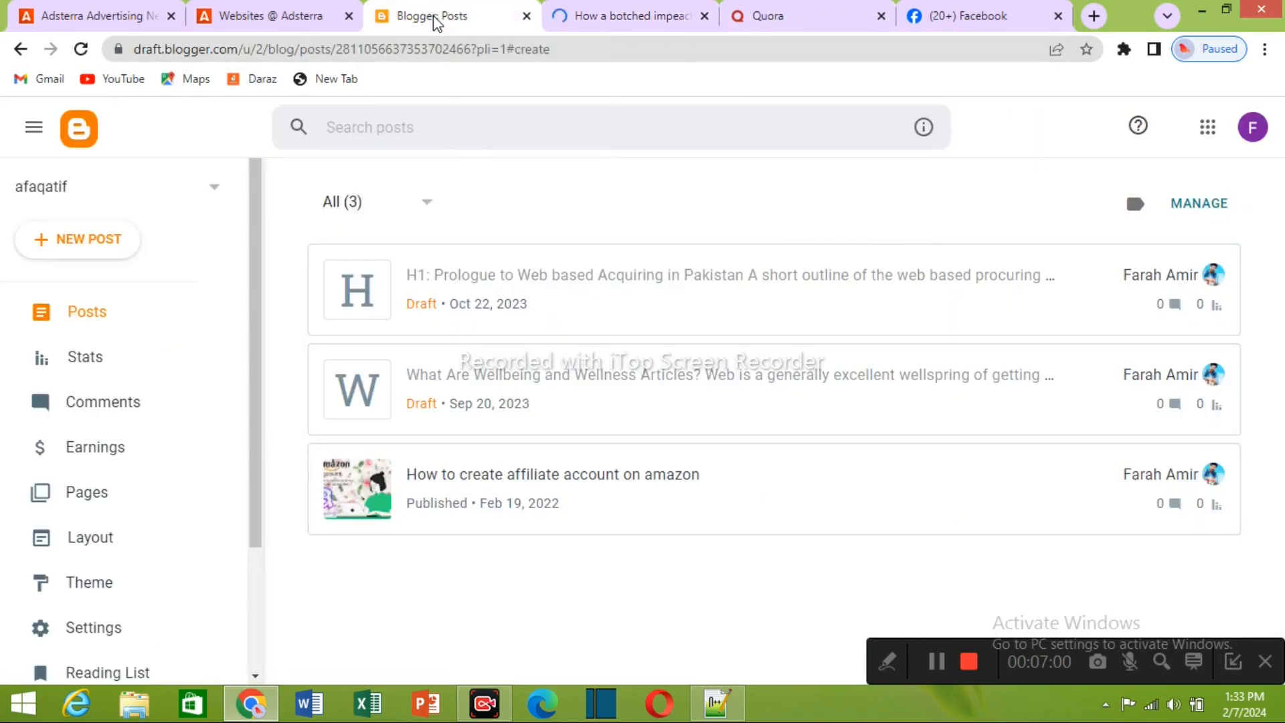
left_click(89, 251)
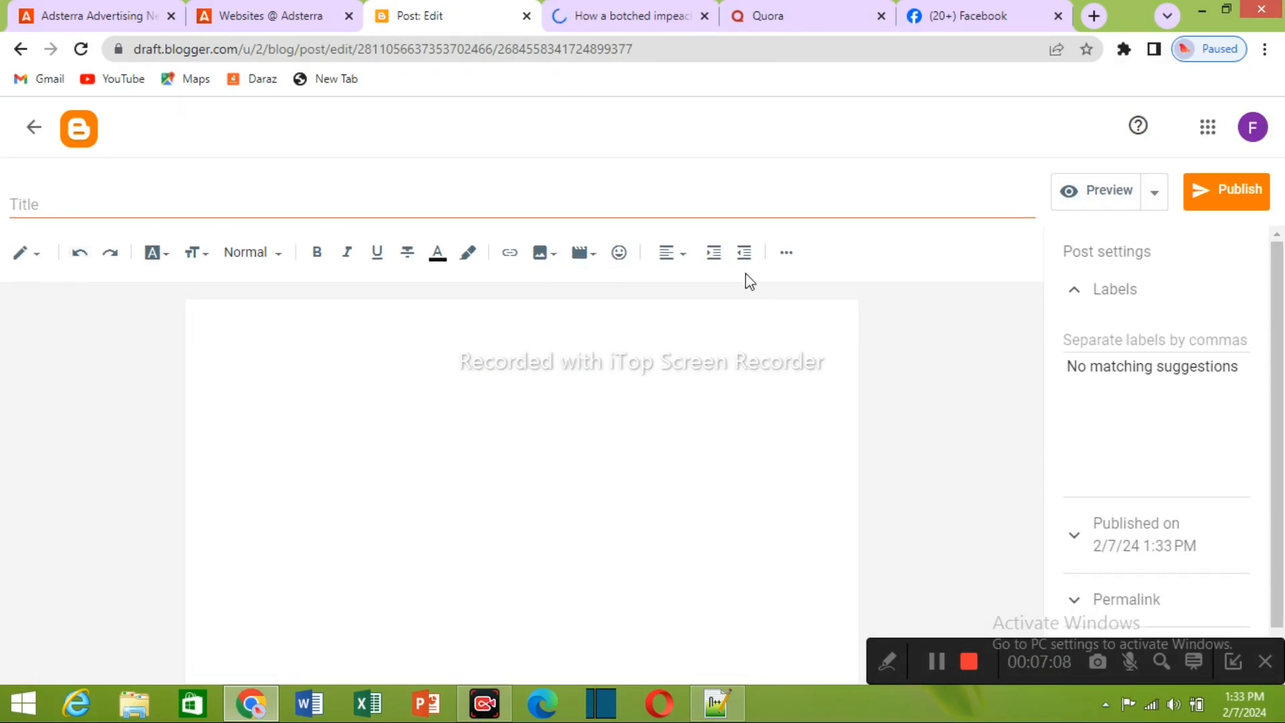
scroll(1281, 310, "down", 1)
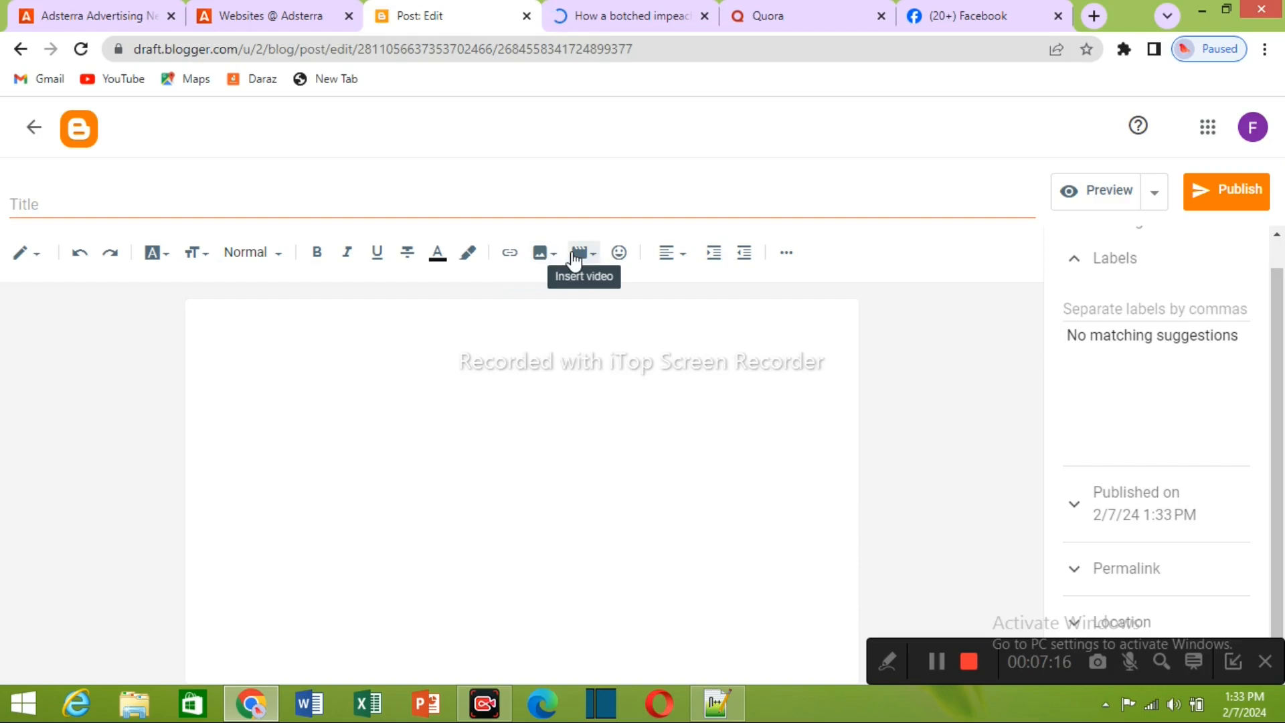
- Upload the image snipp from the Documents folder and insert it into the post body
left_click(541, 256)
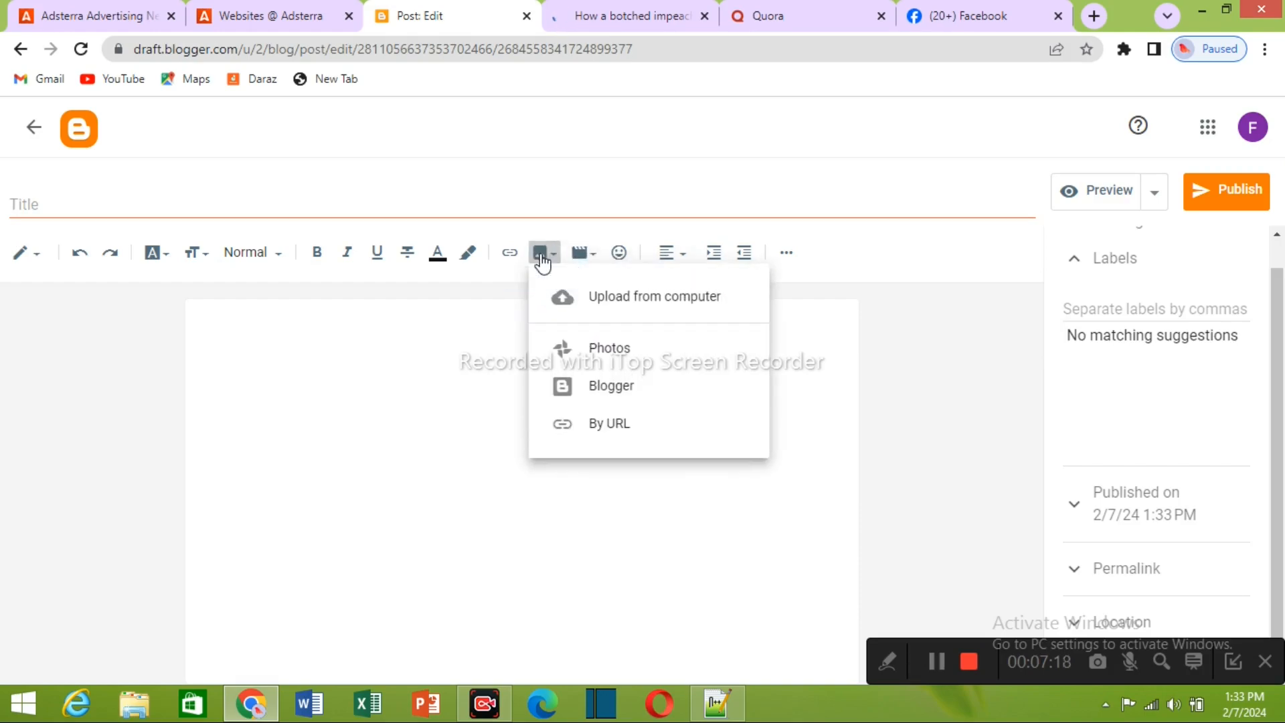
left_click(620, 300)
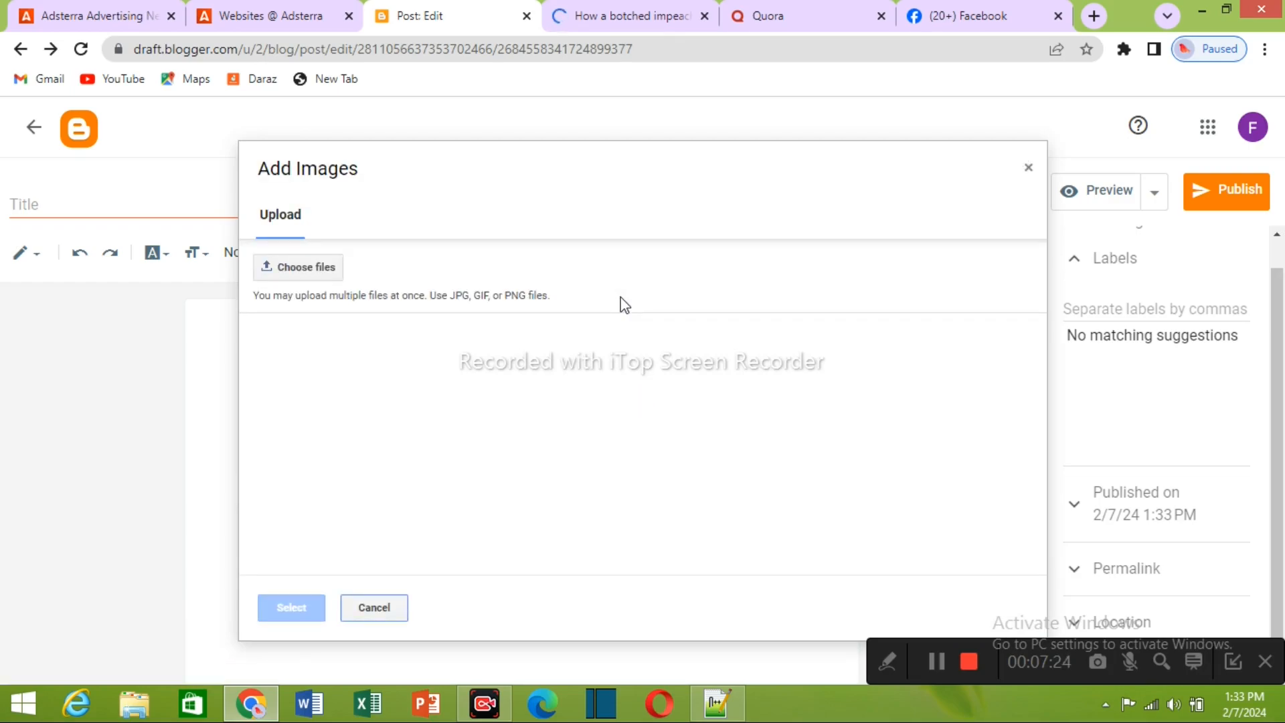
left_click(298, 267)
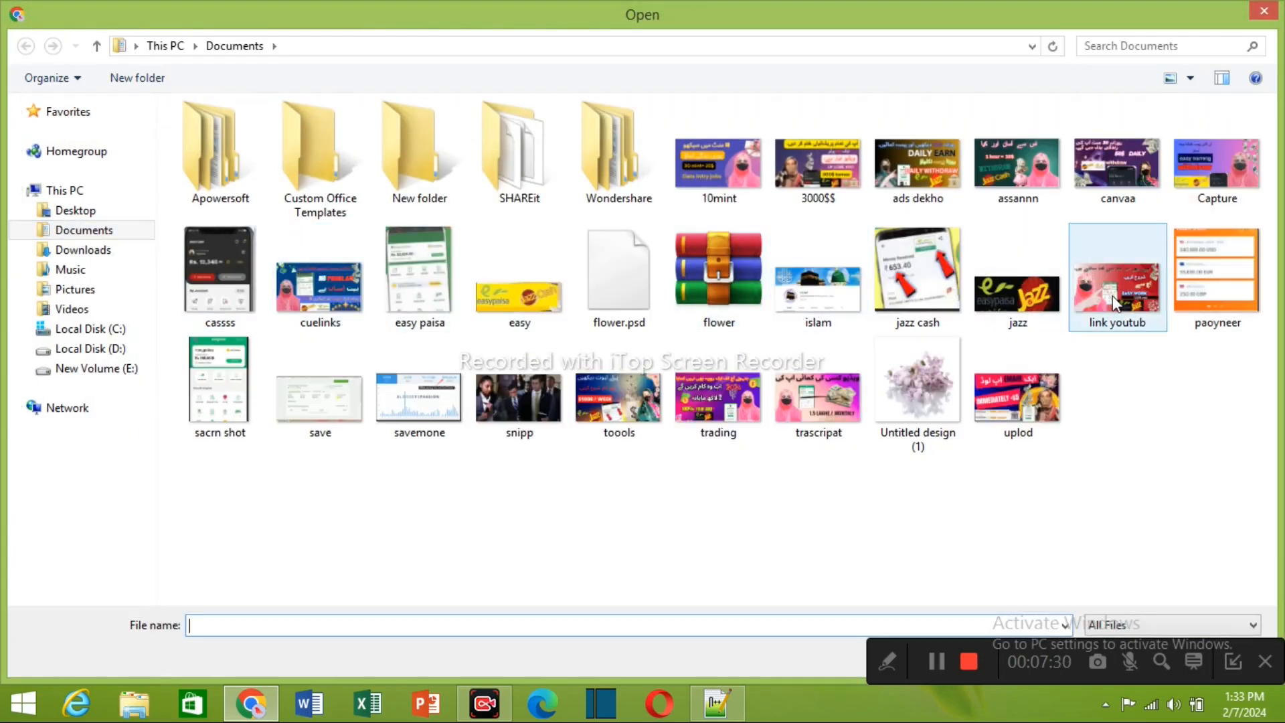
left_click(512, 403)
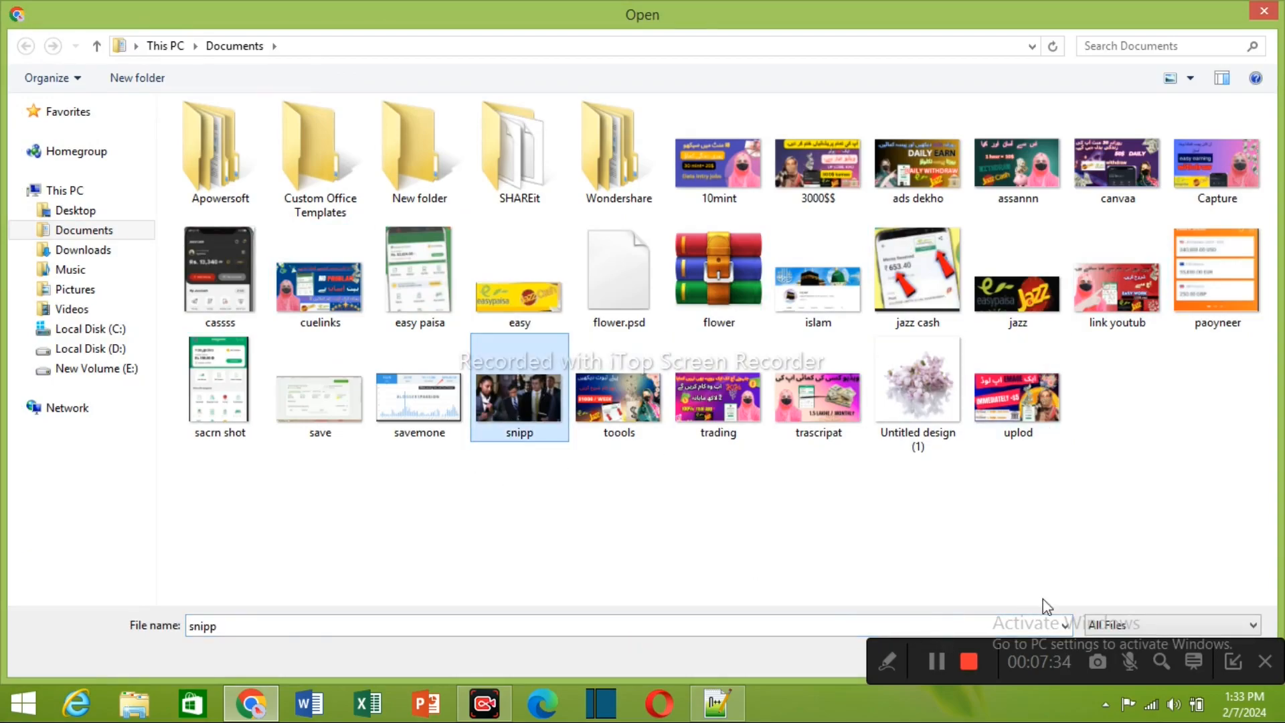
left_click_drag(1052, 641, 1025, 672)
left_click(1126, 654)
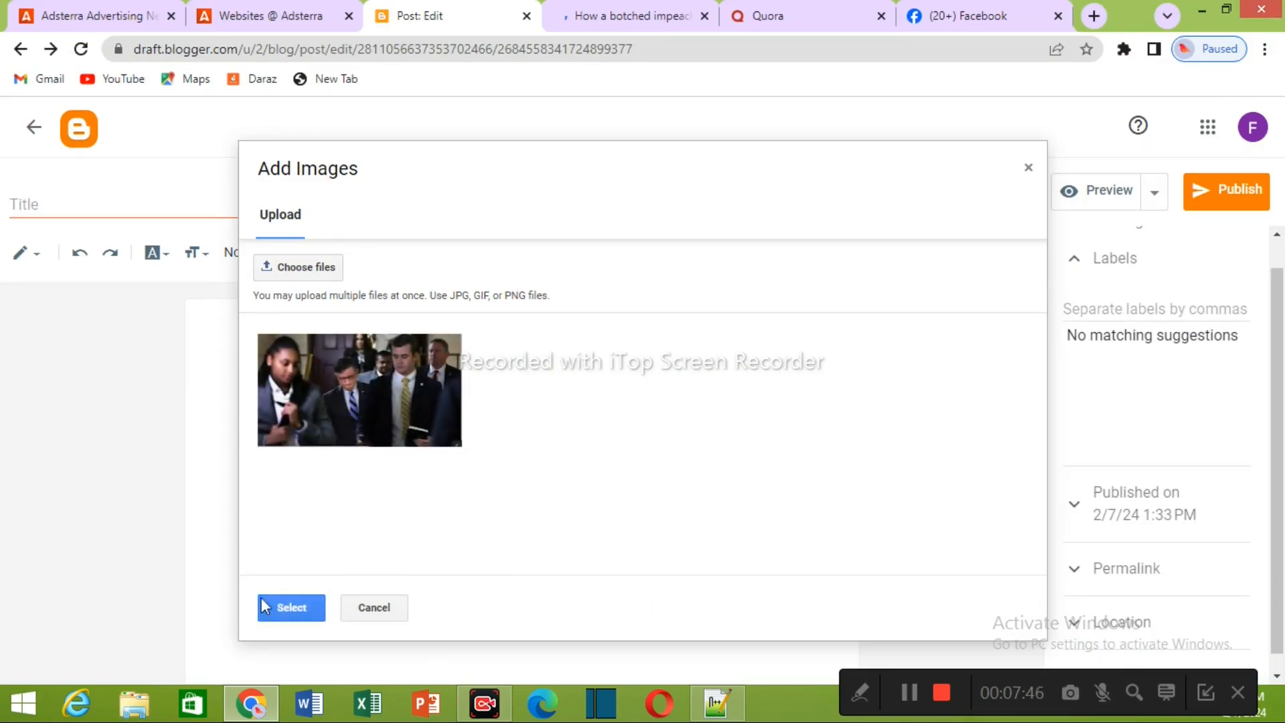
left_click(302, 617)
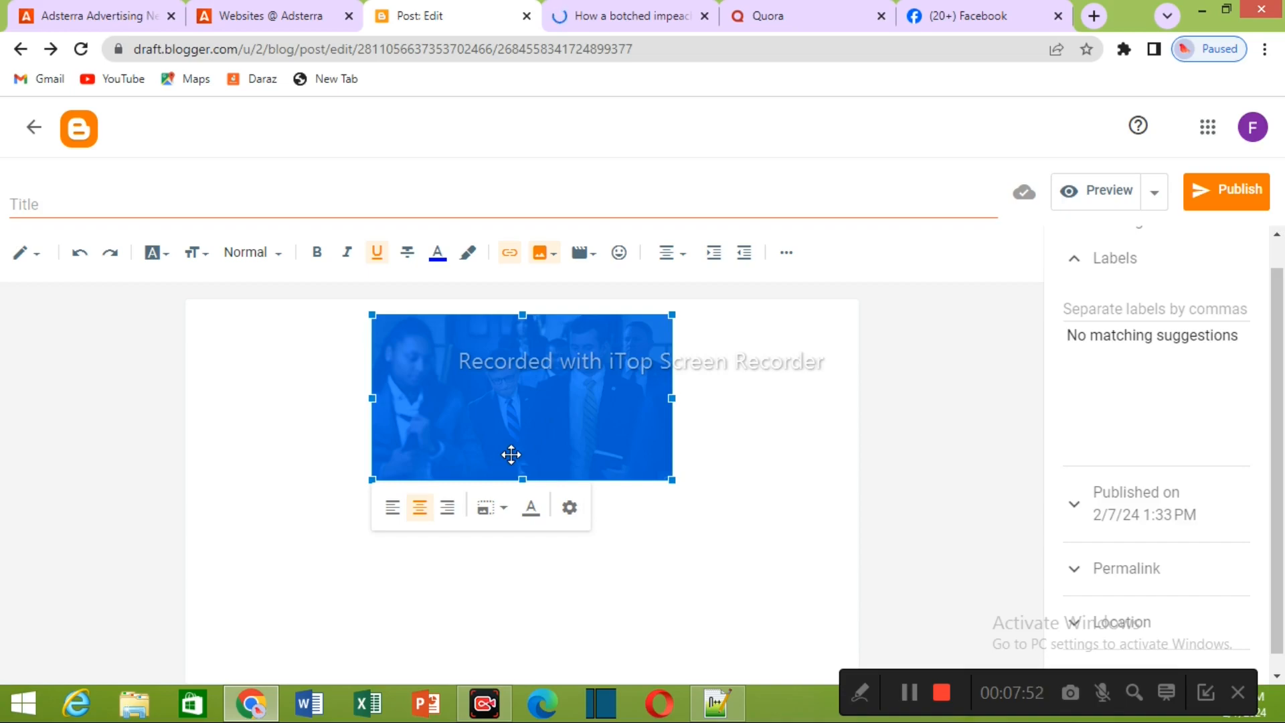
- Enlarge the inserted photo in stages until it spans nearly the full width of the post page
left_click_drag(672, 480, 810, 534)
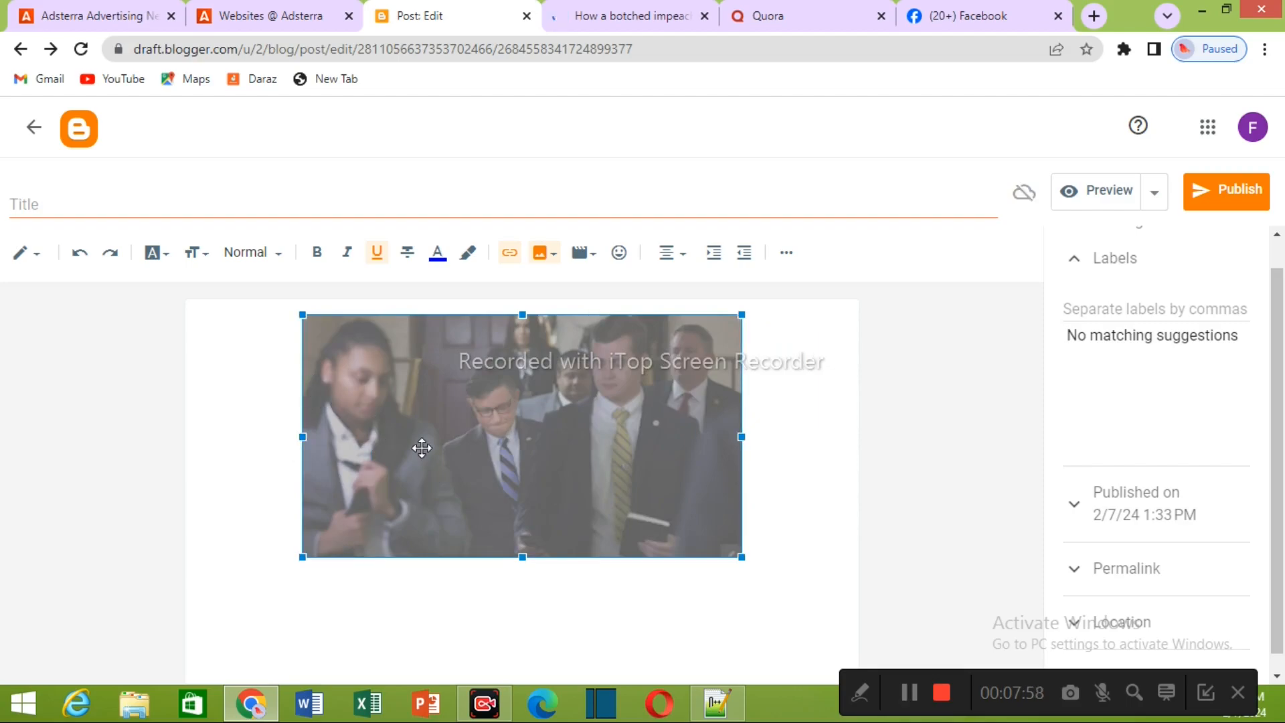
left_click(819, 507)
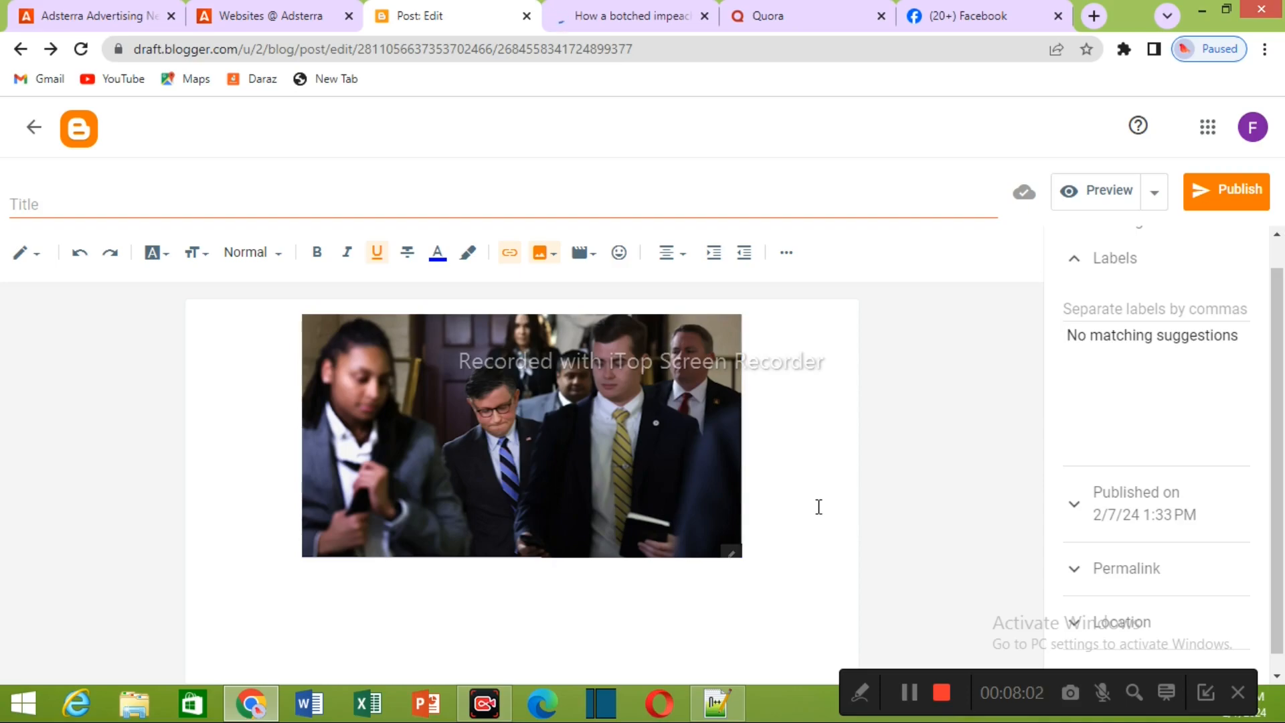
scroll(1191, 377, "down", 1)
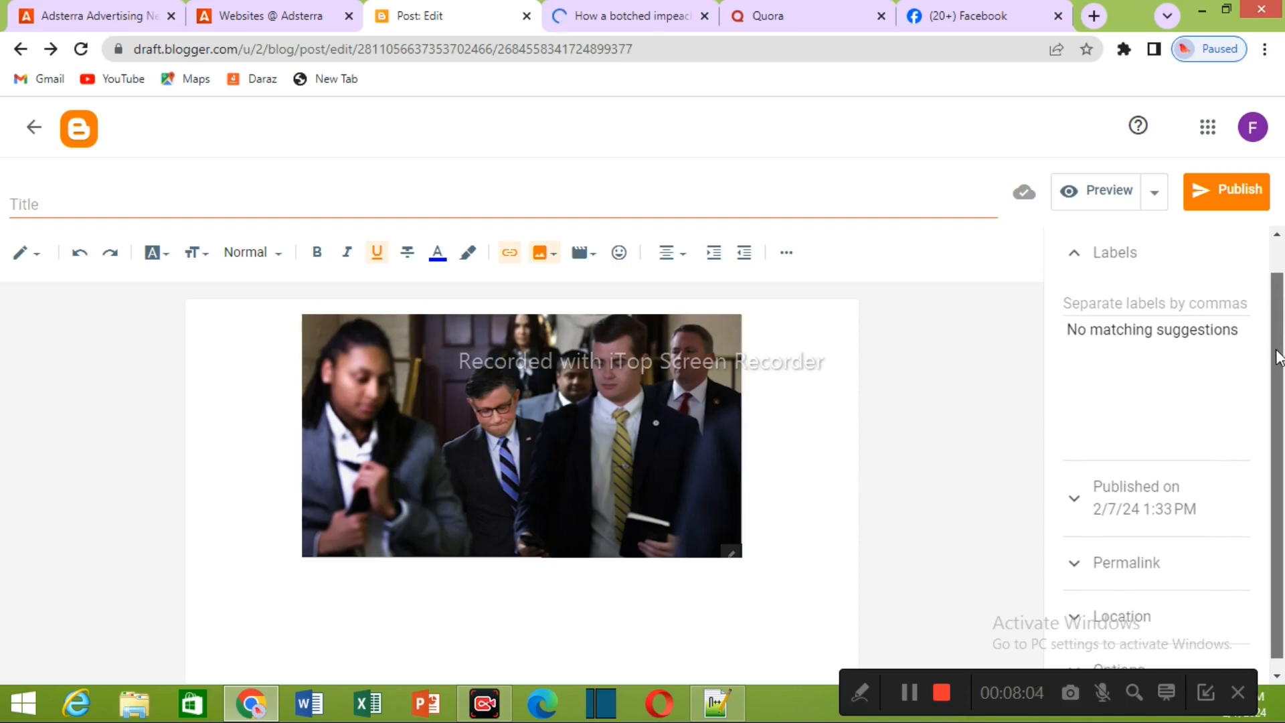
left_click(484, 484)
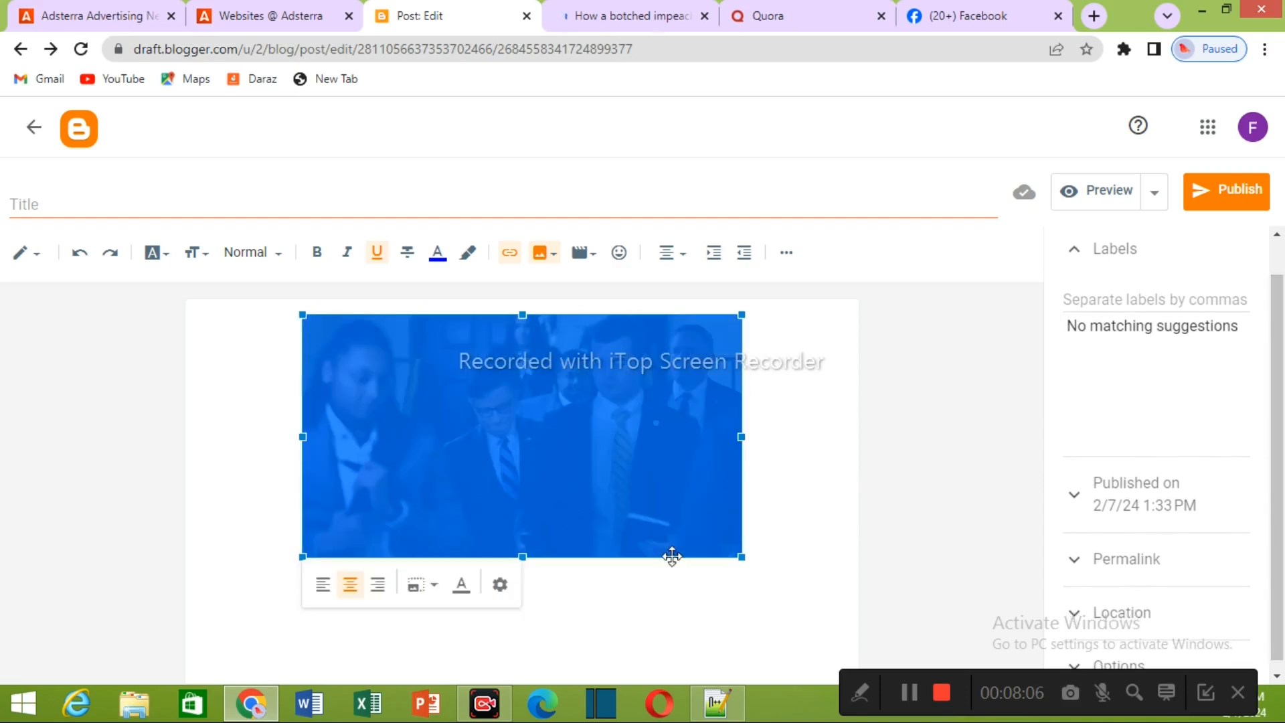
left_click_drag(740, 553, 853, 560)
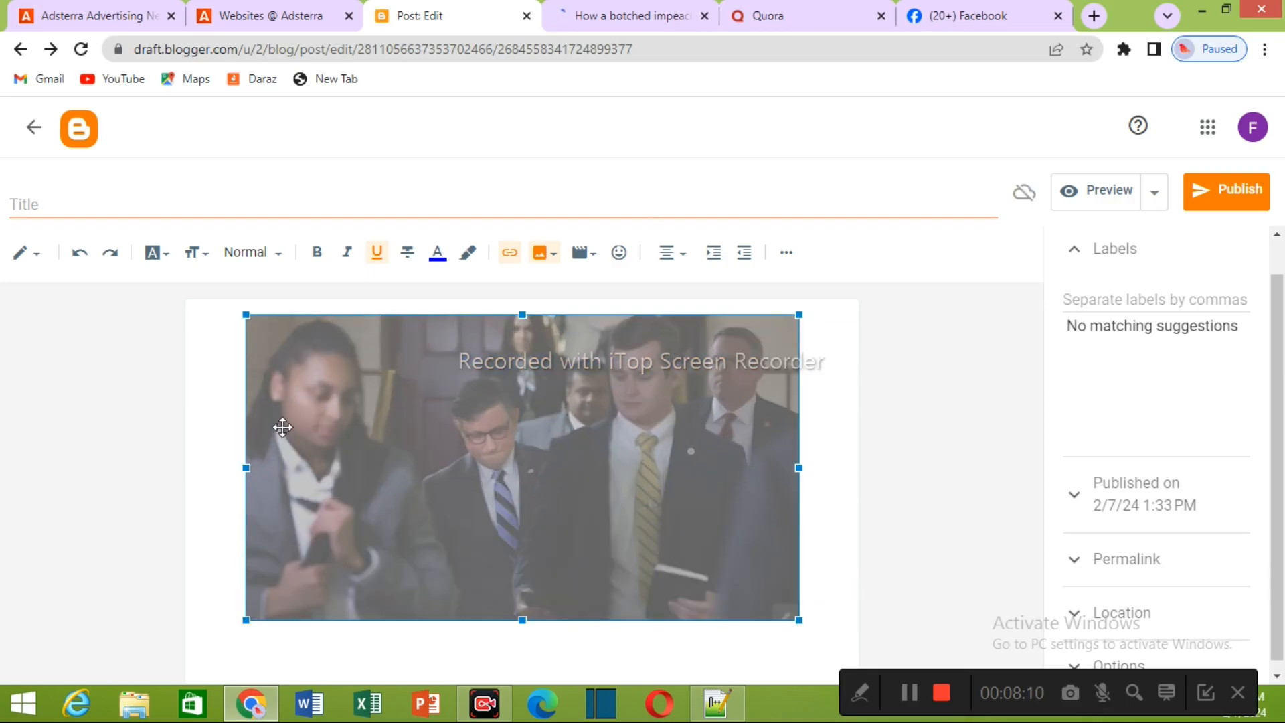
left_click_drag(246, 620, 190, 624)
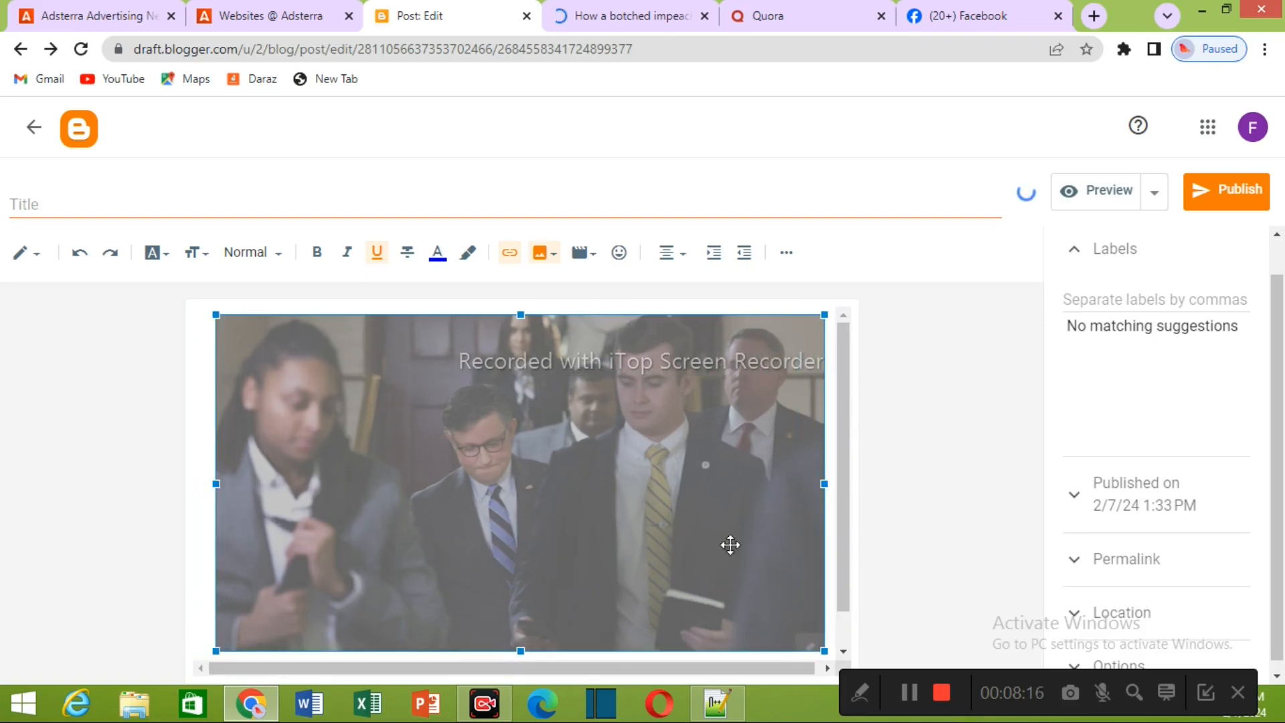
left_click(770, 545)
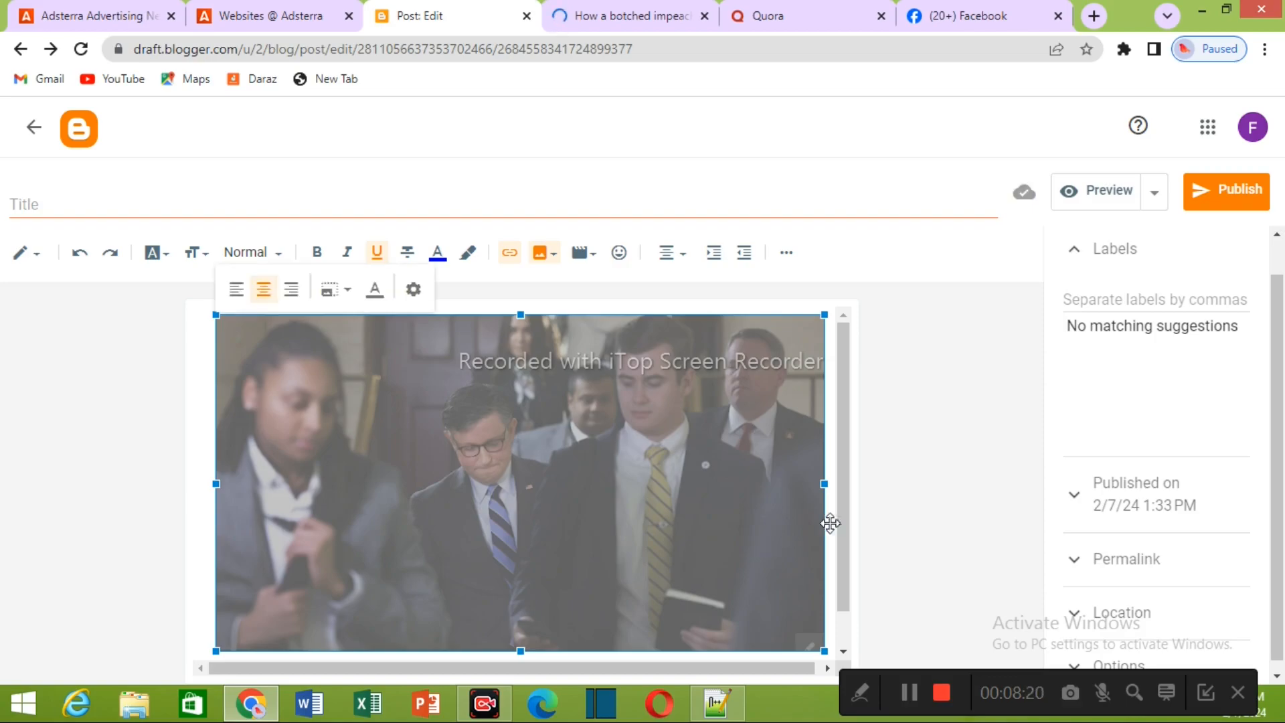
left_click(926, 519)
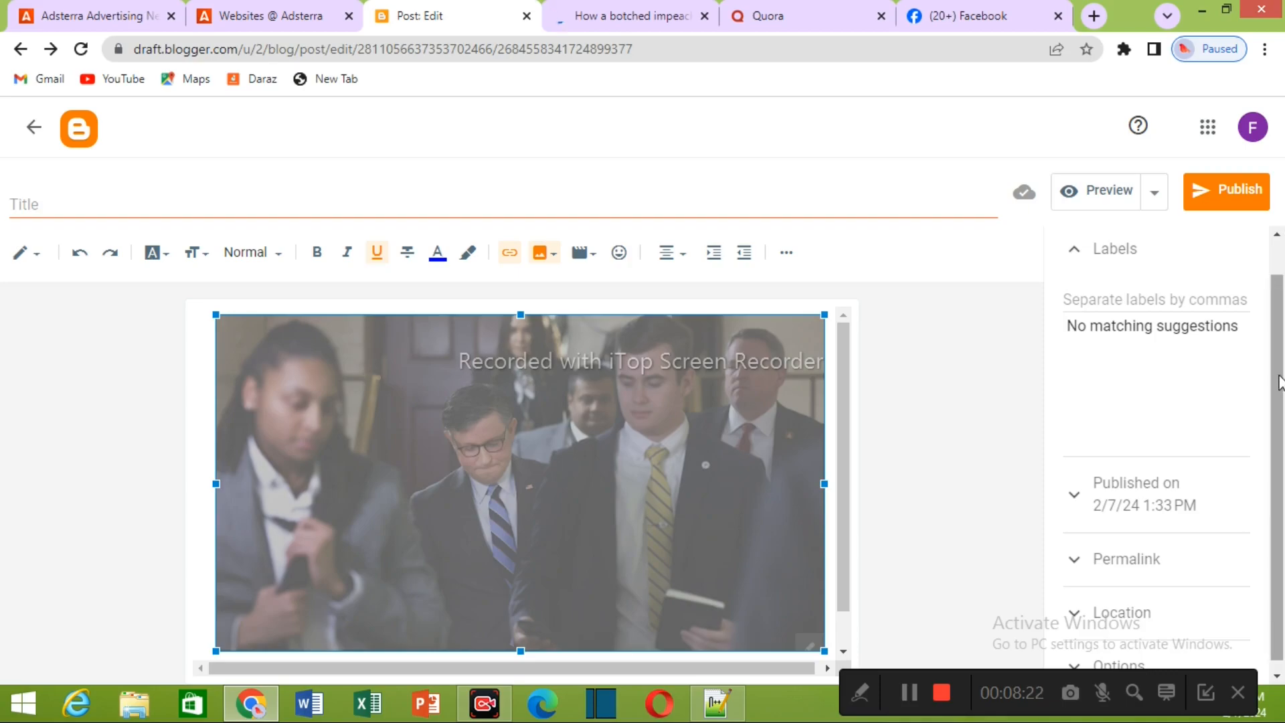
- Paste the copied article paragraphs on the empty line below the photo and check the pasted text
left_click_drag(1278, 379, 1278, 318)
scroll(1279, 319, "down", 1)
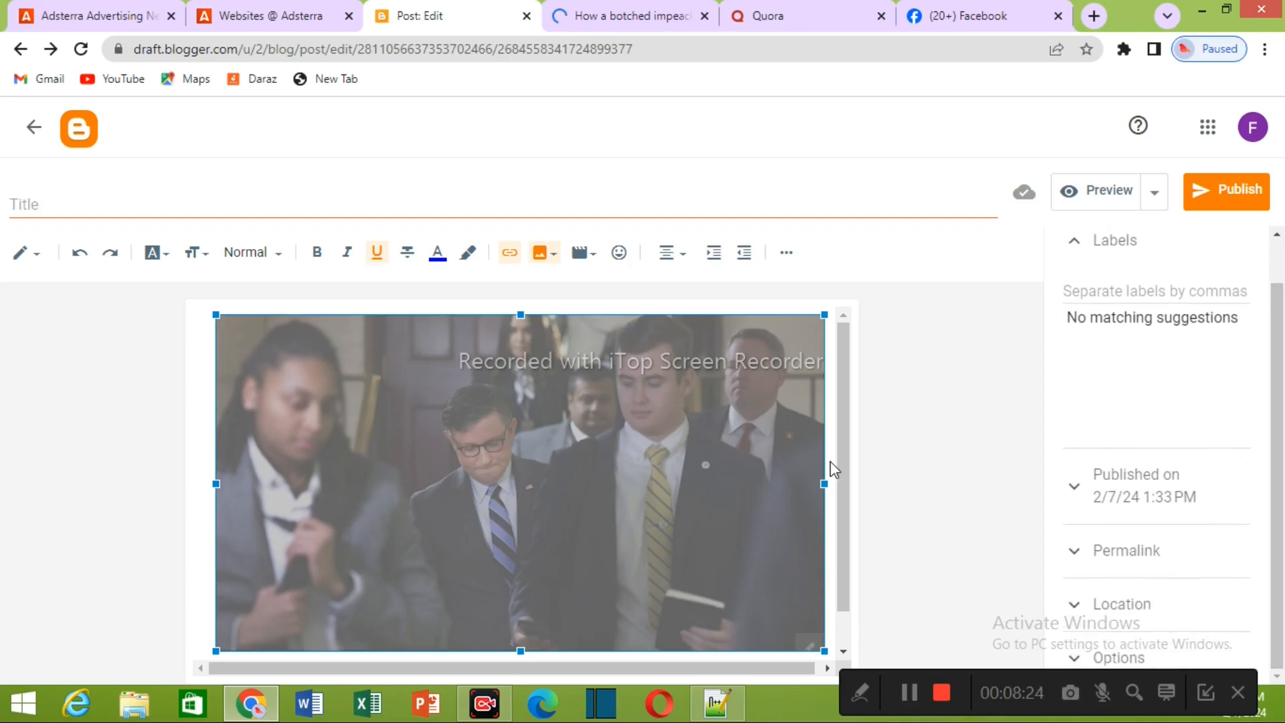
left_click_drag(840, 440, 844, 511)
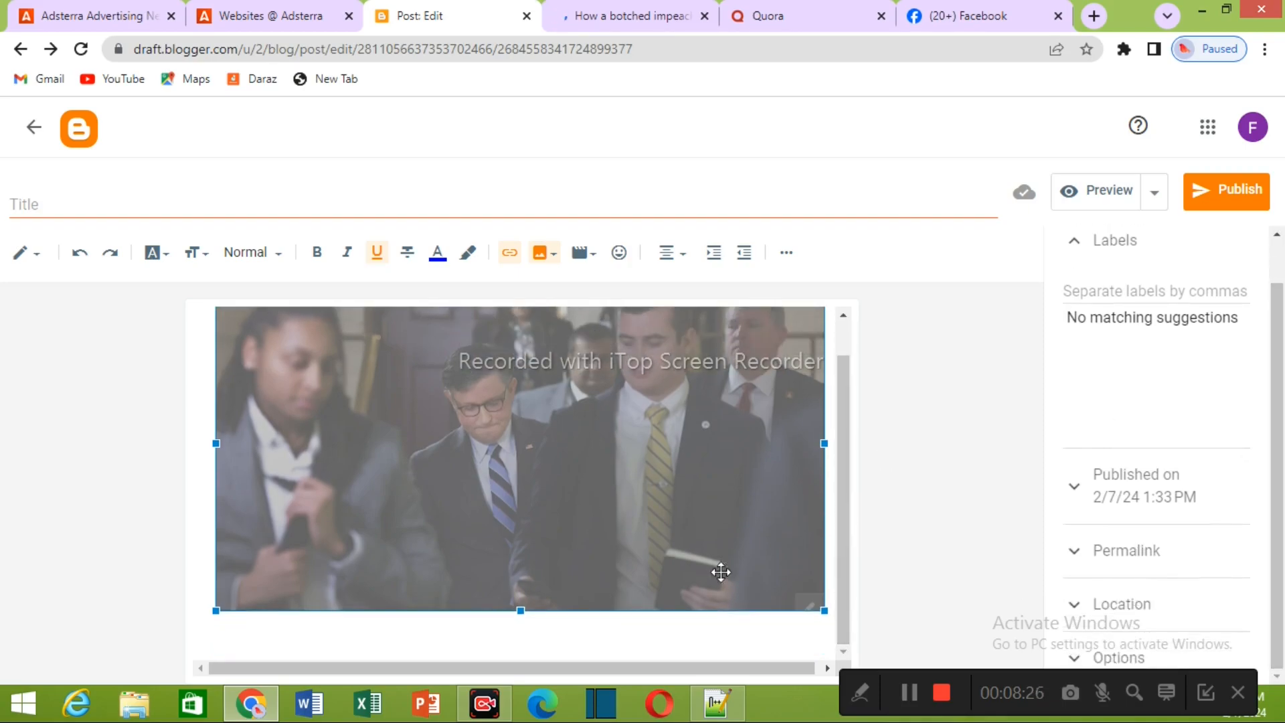
left_click(371, 629)
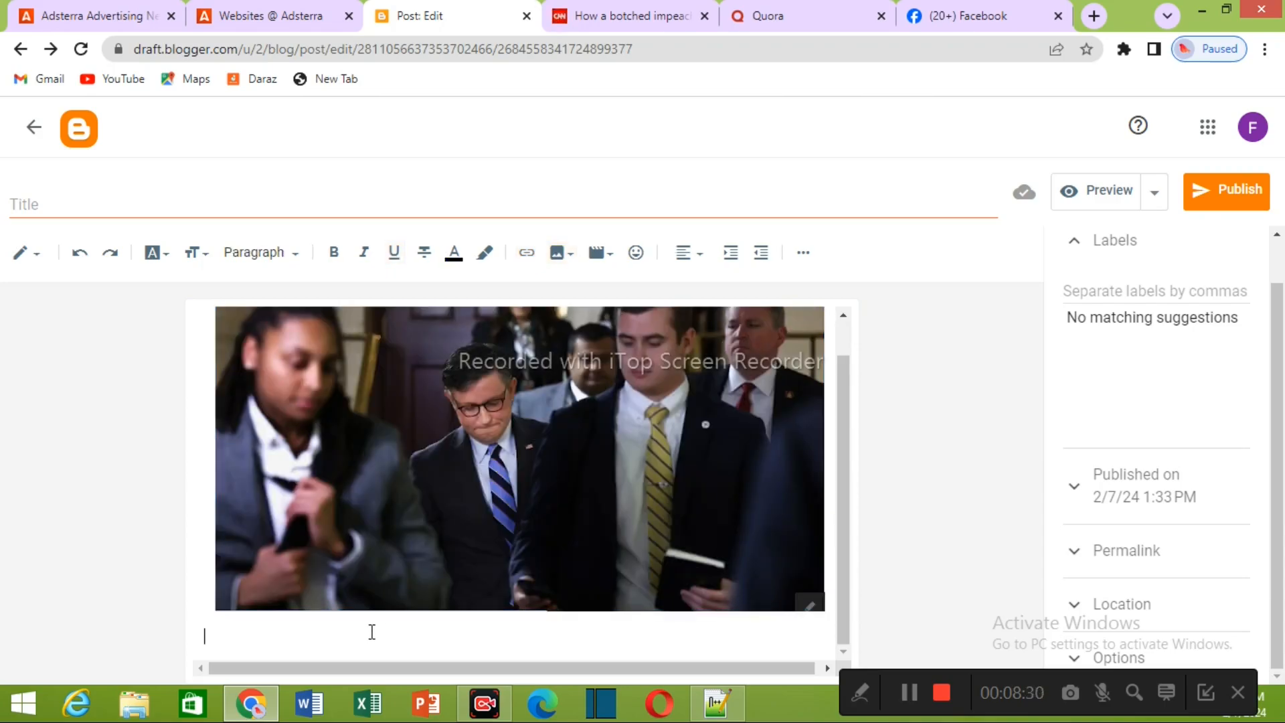
key("ctrl+v")
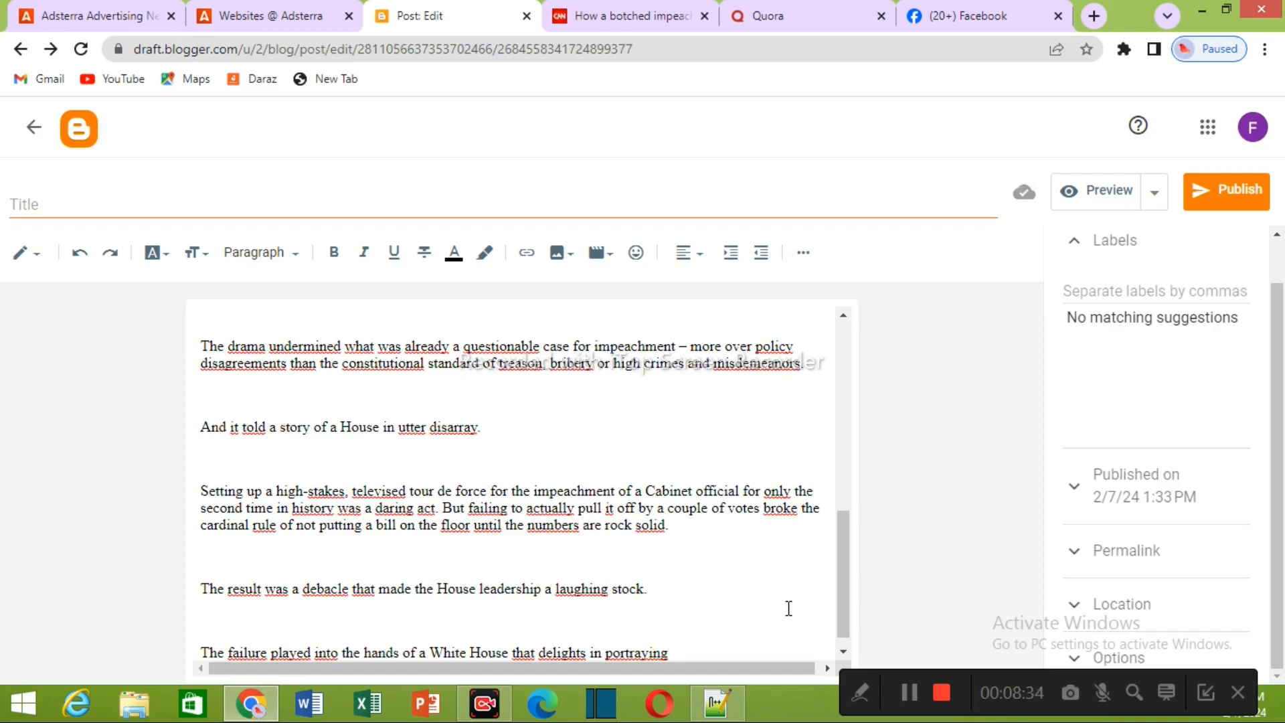
left_click_drag(843, 608, 841, 455)
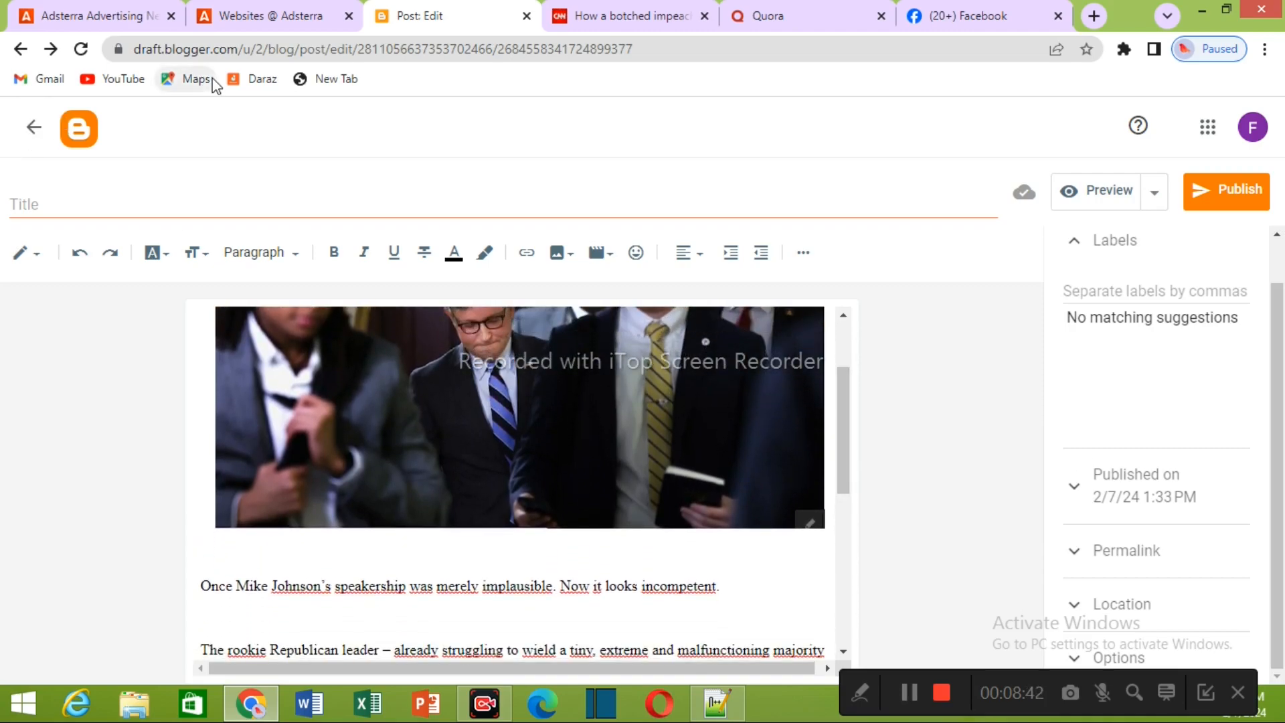
- Copy the CNN article's headline and paste it as the post title, "How a botched impeachment laid bare a GOP House that cannot function"
left_click(629, 18)
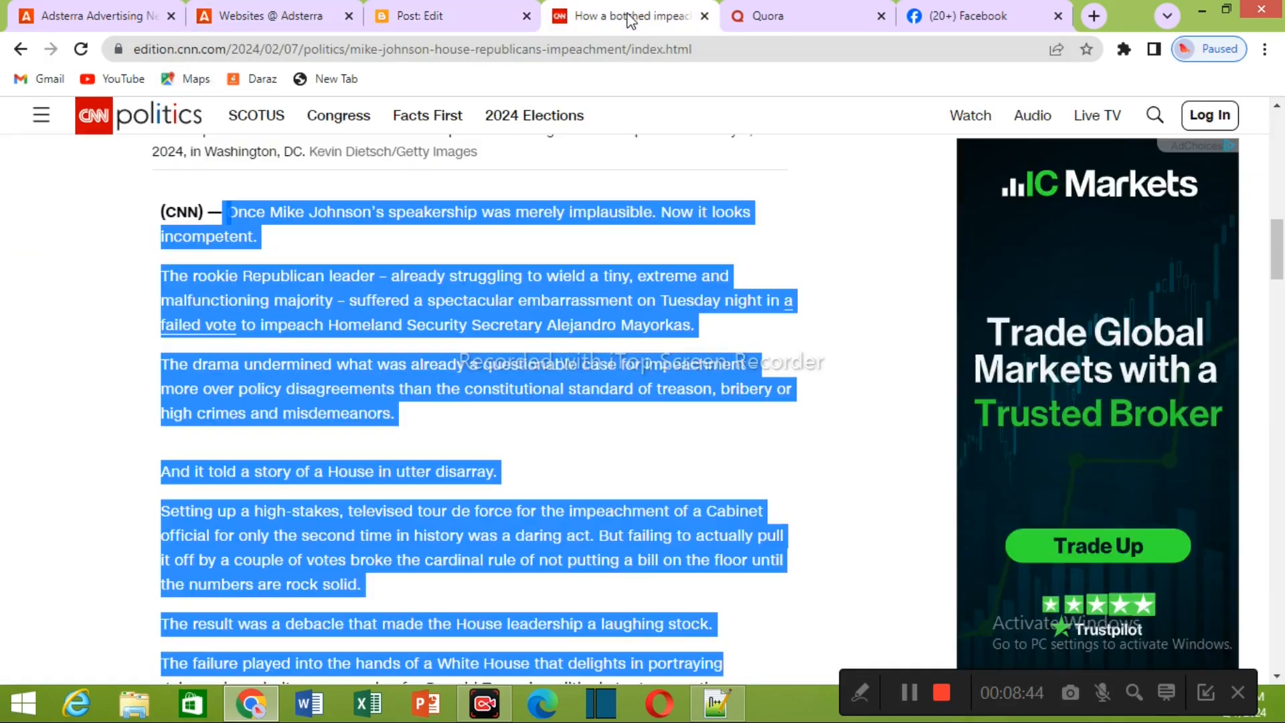
left_click(864, 299)
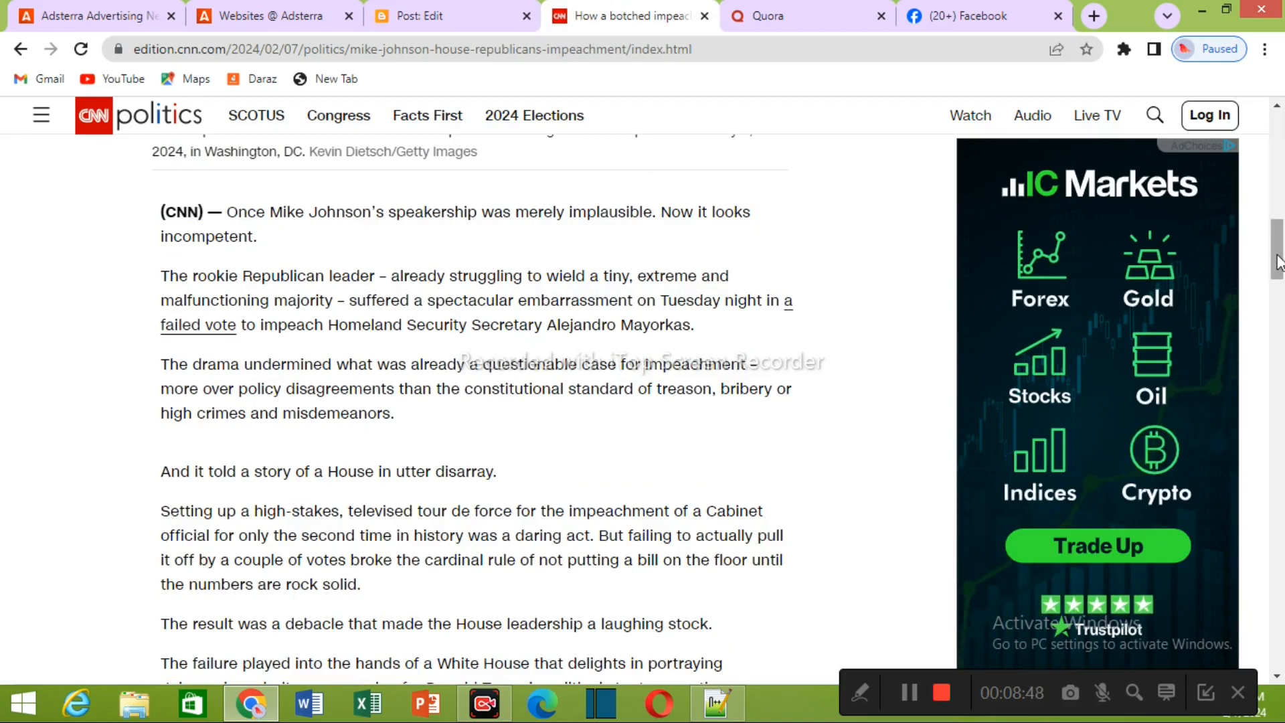
left_click_drag(1276, 226, 1274, 180)
scroll(1273, 181, "up", 4)
scroll(1274, 180, "up", 2)
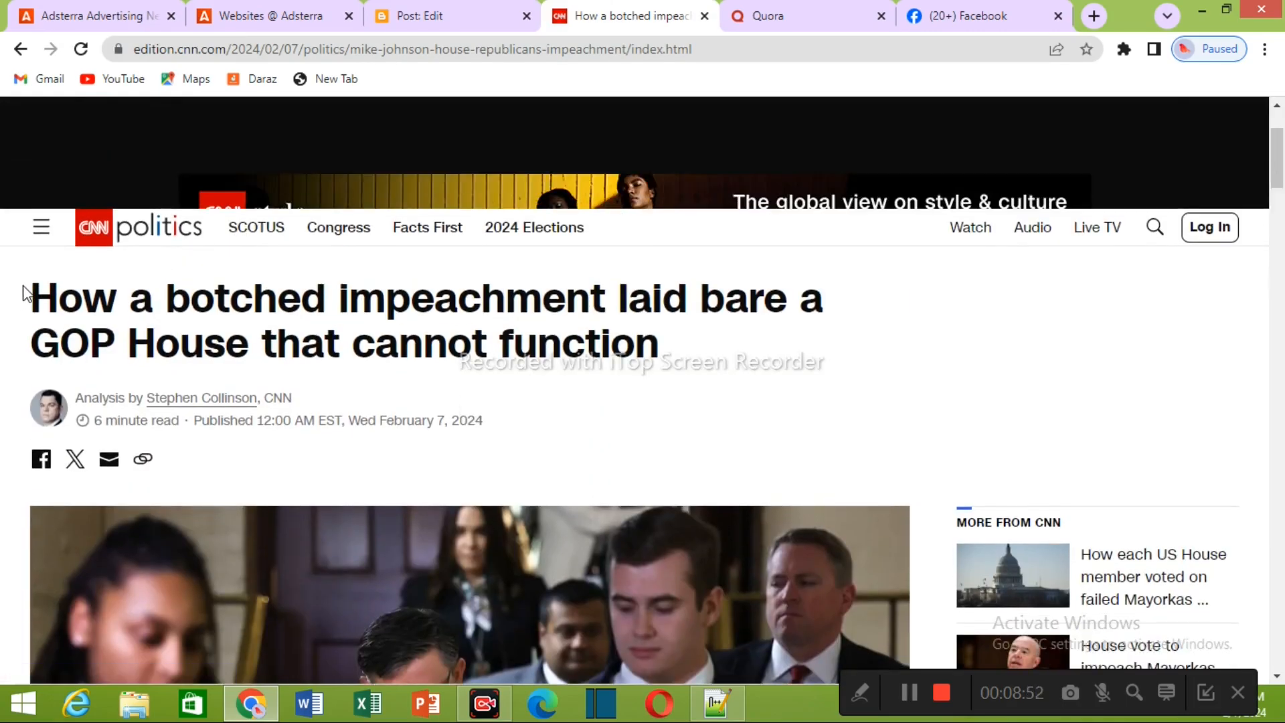
left_click_drag(30, 280, 679, 359)
key("ctrl+c")
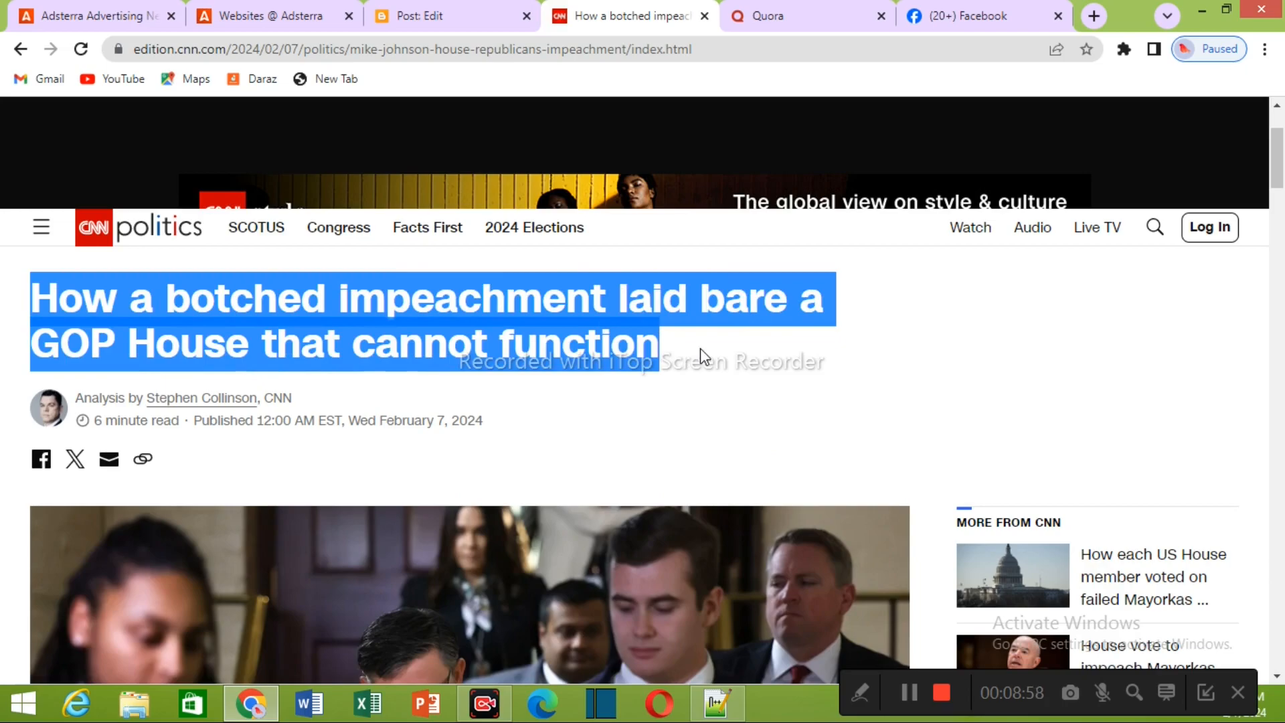
left_click(431, 19)
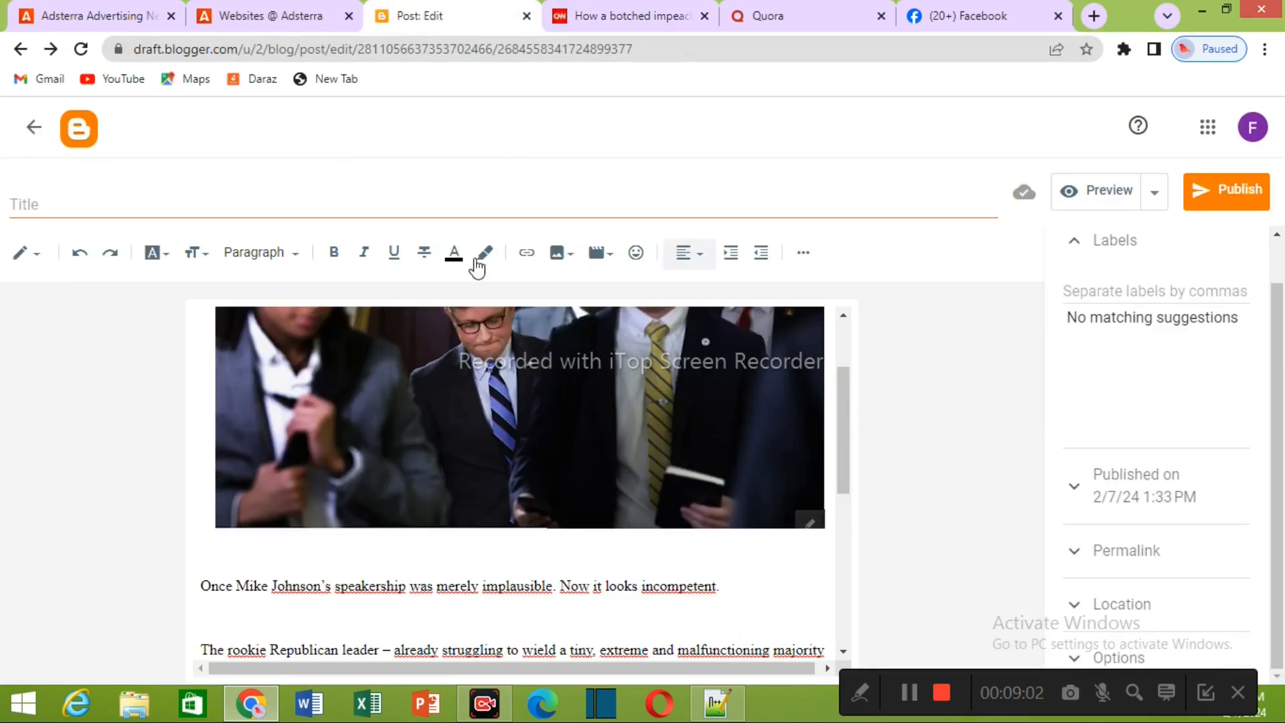
left_click(38, 198)
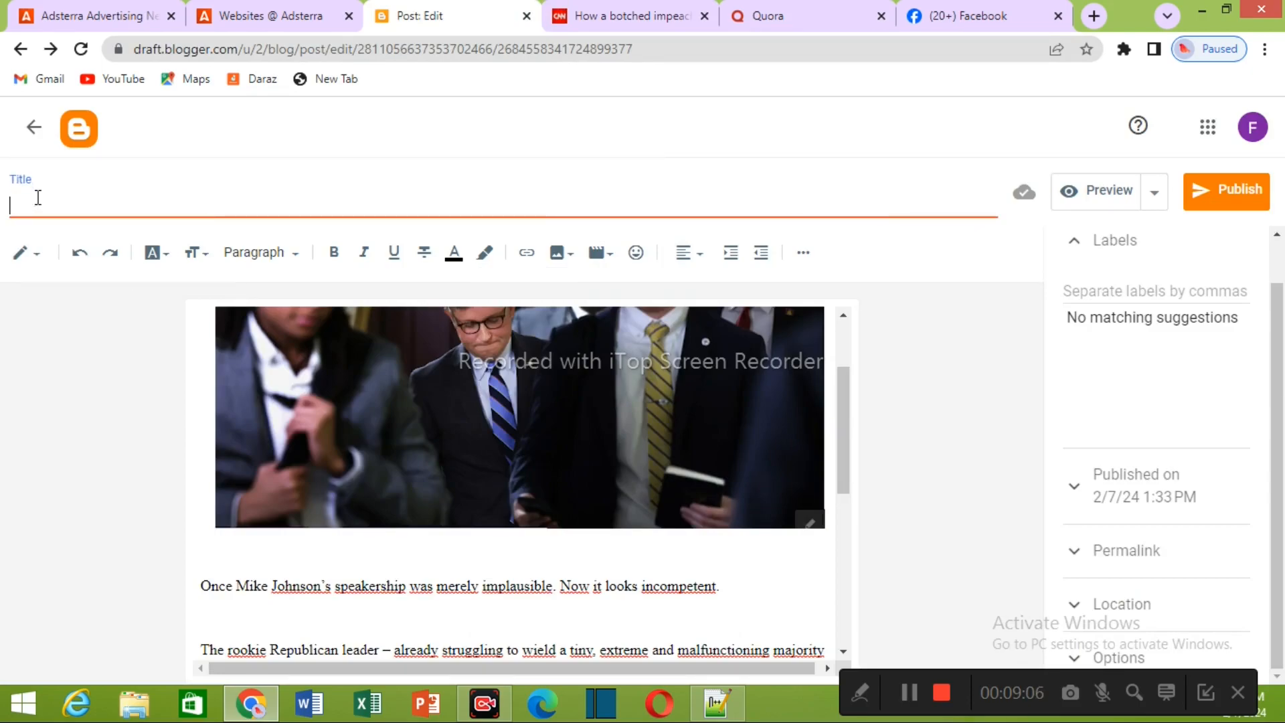
key("ctrl+v")
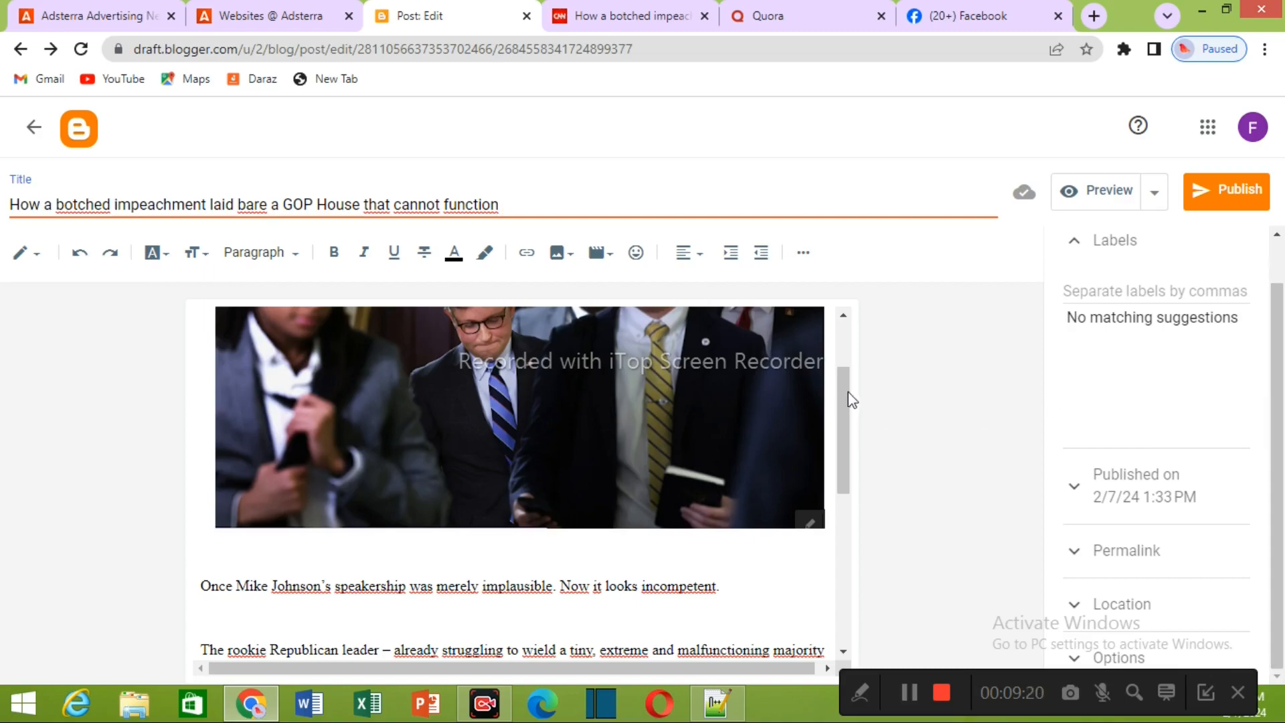
- Select and copy the CNN article's paragraphs from "The entire premise of American governance" down to the "A looming crisis" heading
left_click_drag(845, 397, 839, 565)
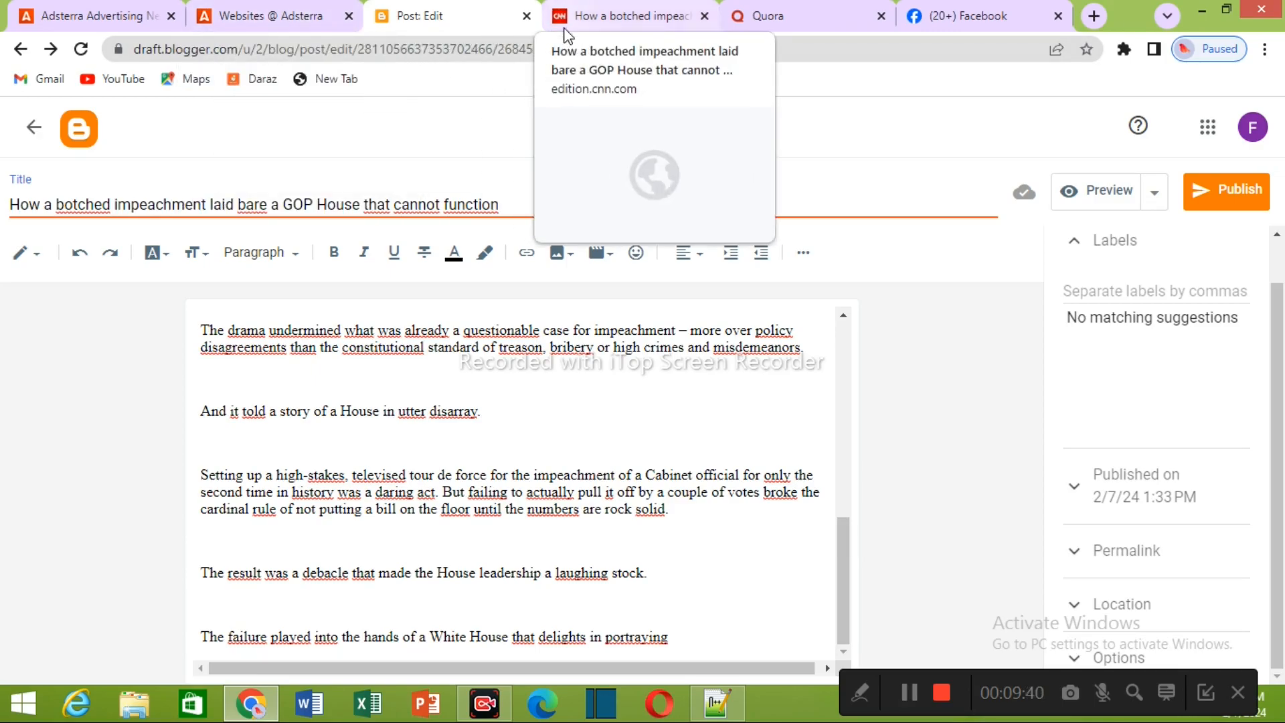
left_click(618, 25)
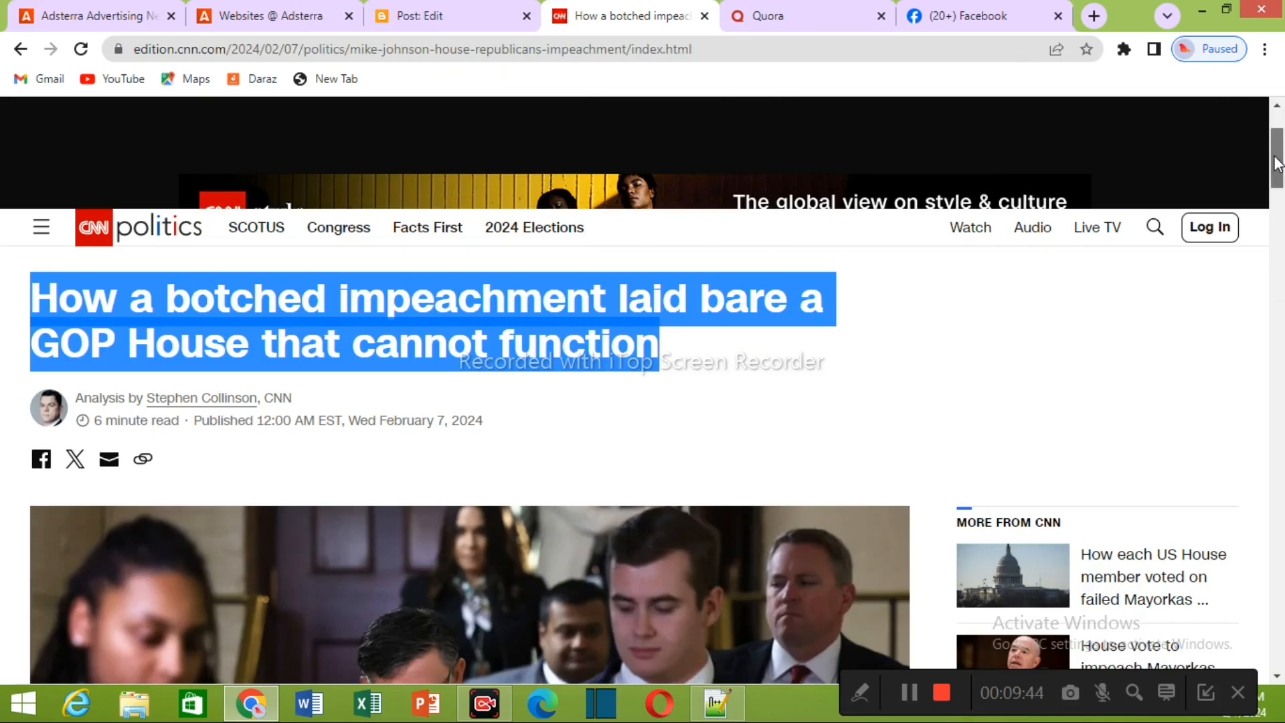
left_click_drag(1277, 164, 1276, 214)
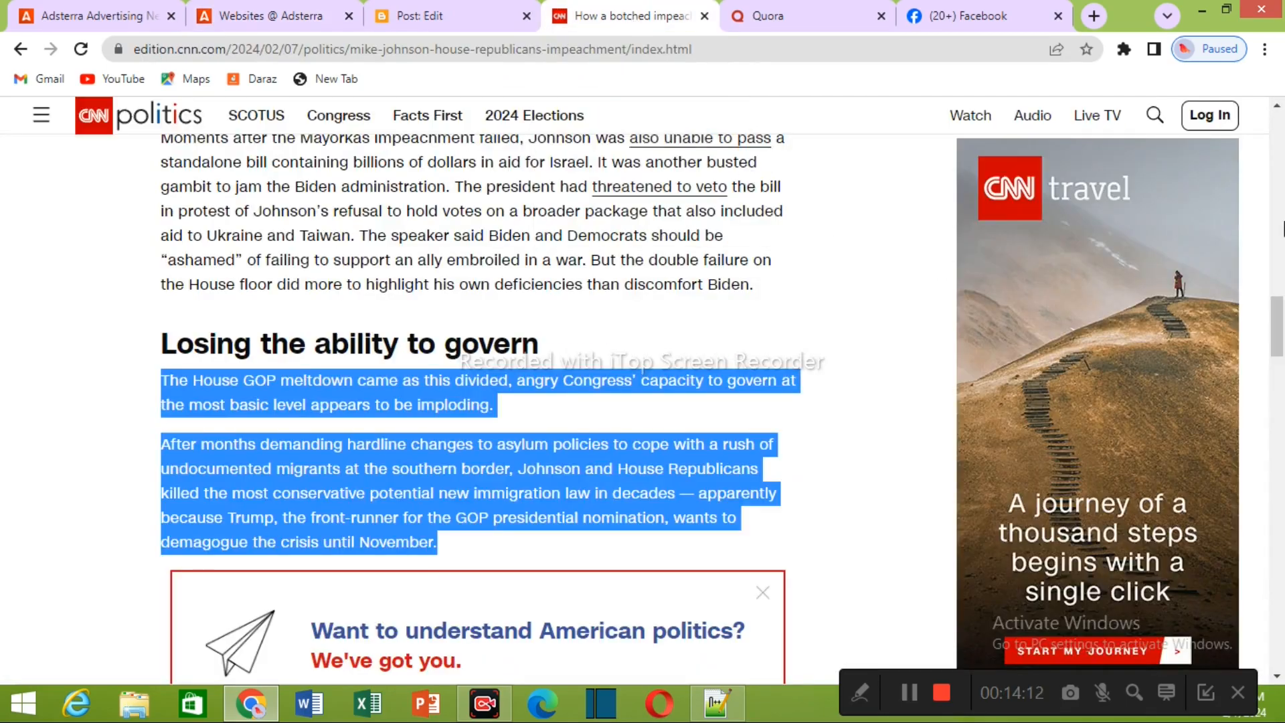
left_click_drag(1277, 328, 1277, 387)
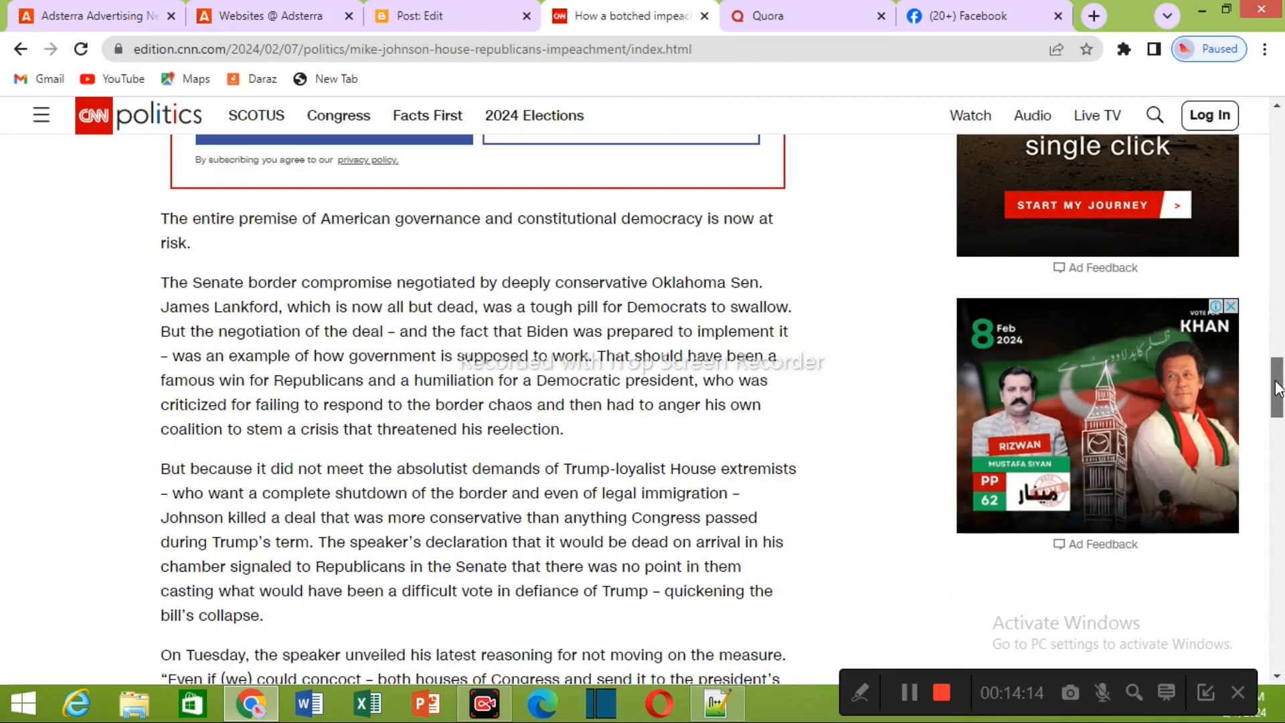
left_click_drag(160, 238, 787, 576)
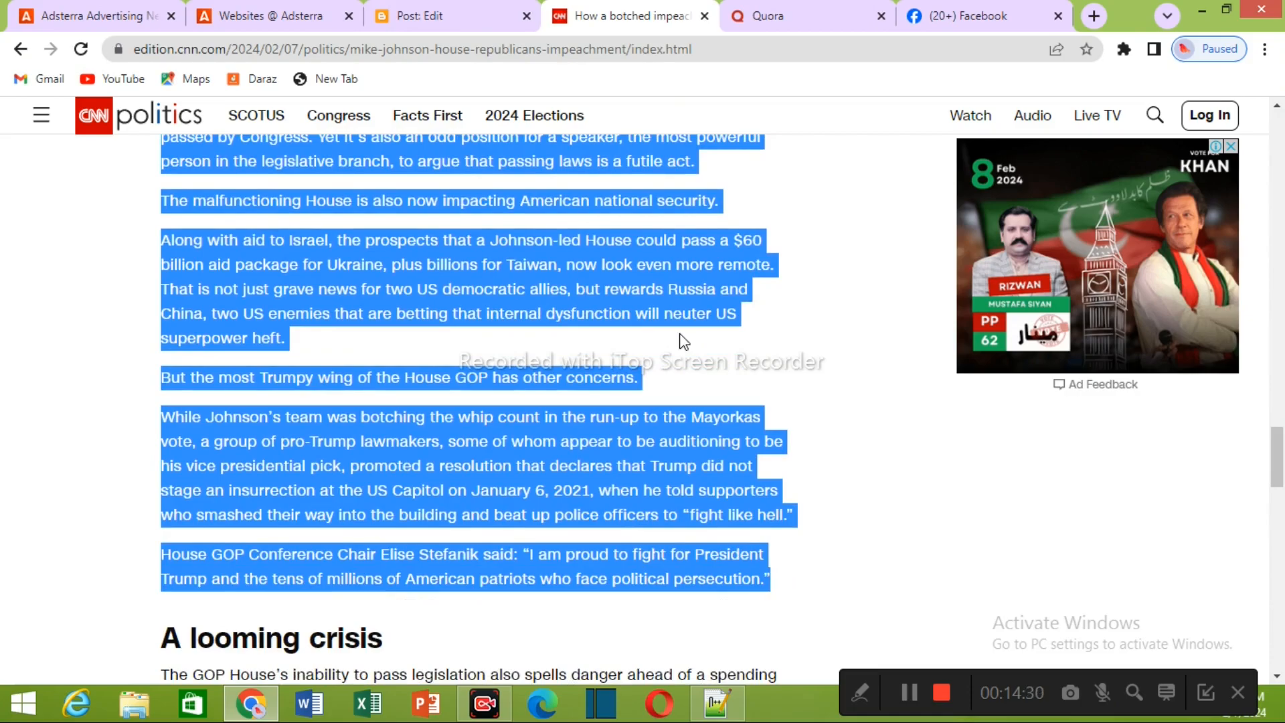
- Switch to Notepad++, paste the copied article paragraphs into a new file, and select and copy all of the plain text
left_click(436, 16)
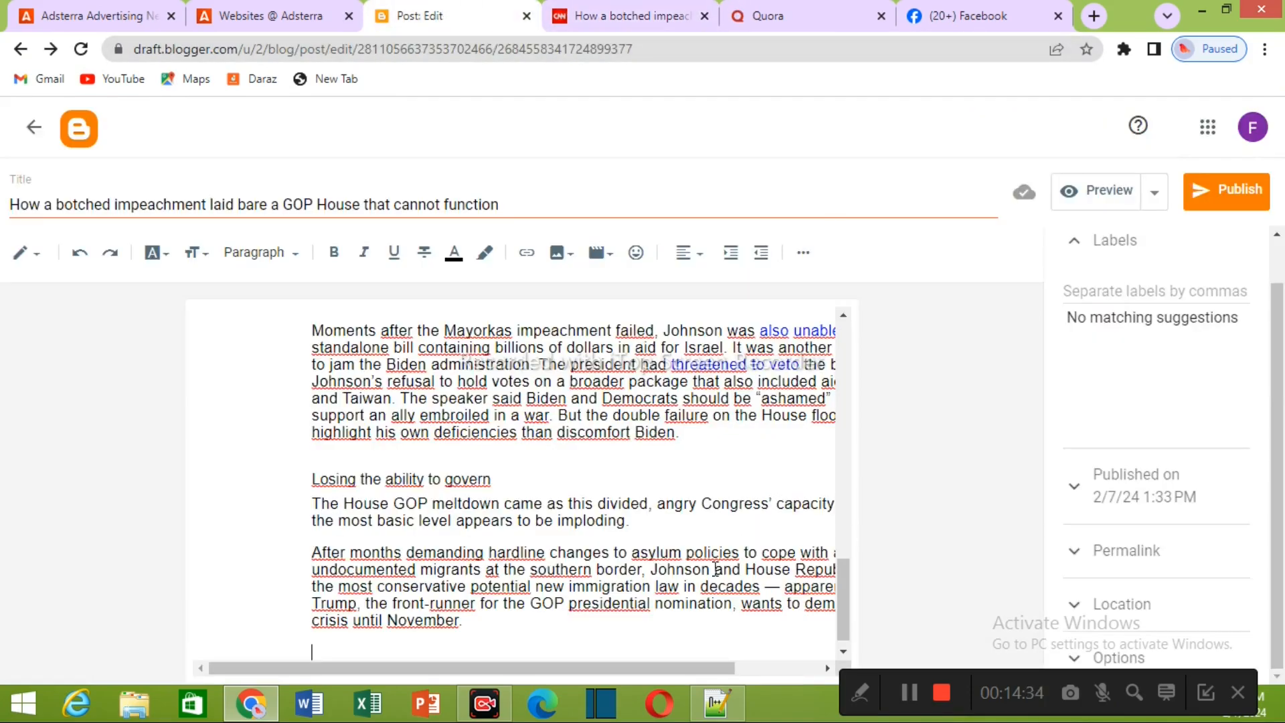
left_click(715, 703)
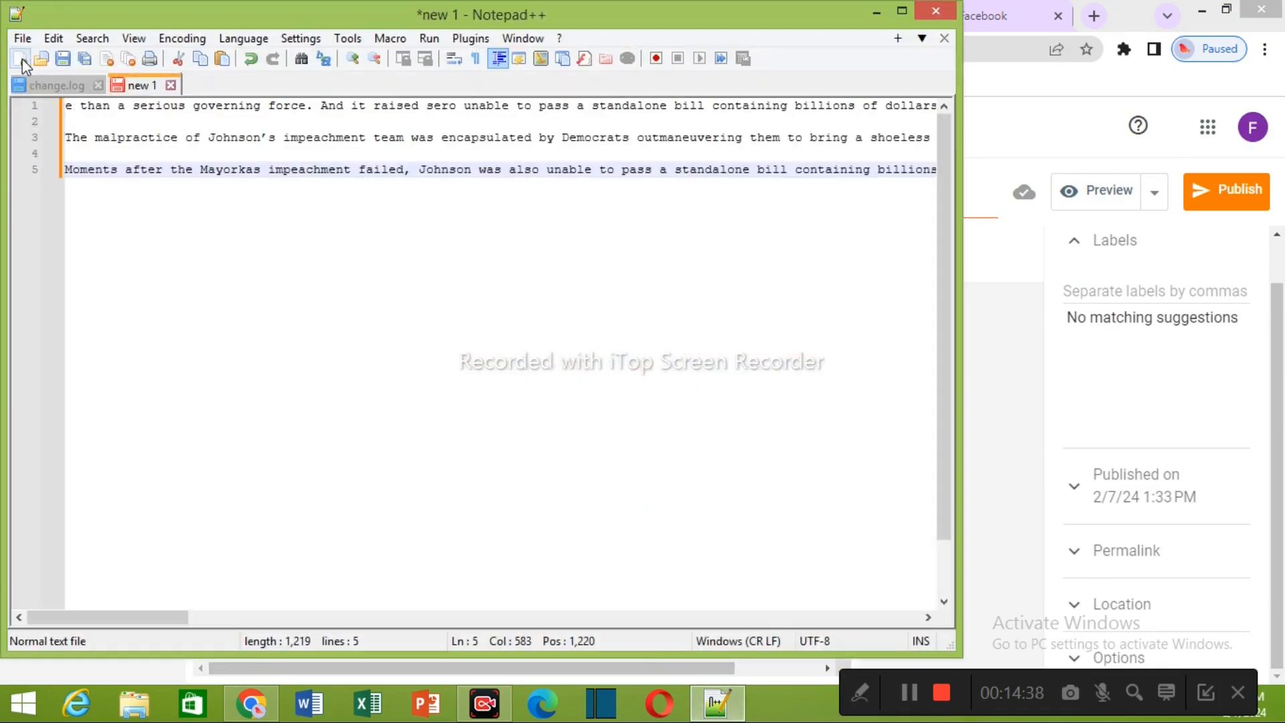
left_click(23, 39)
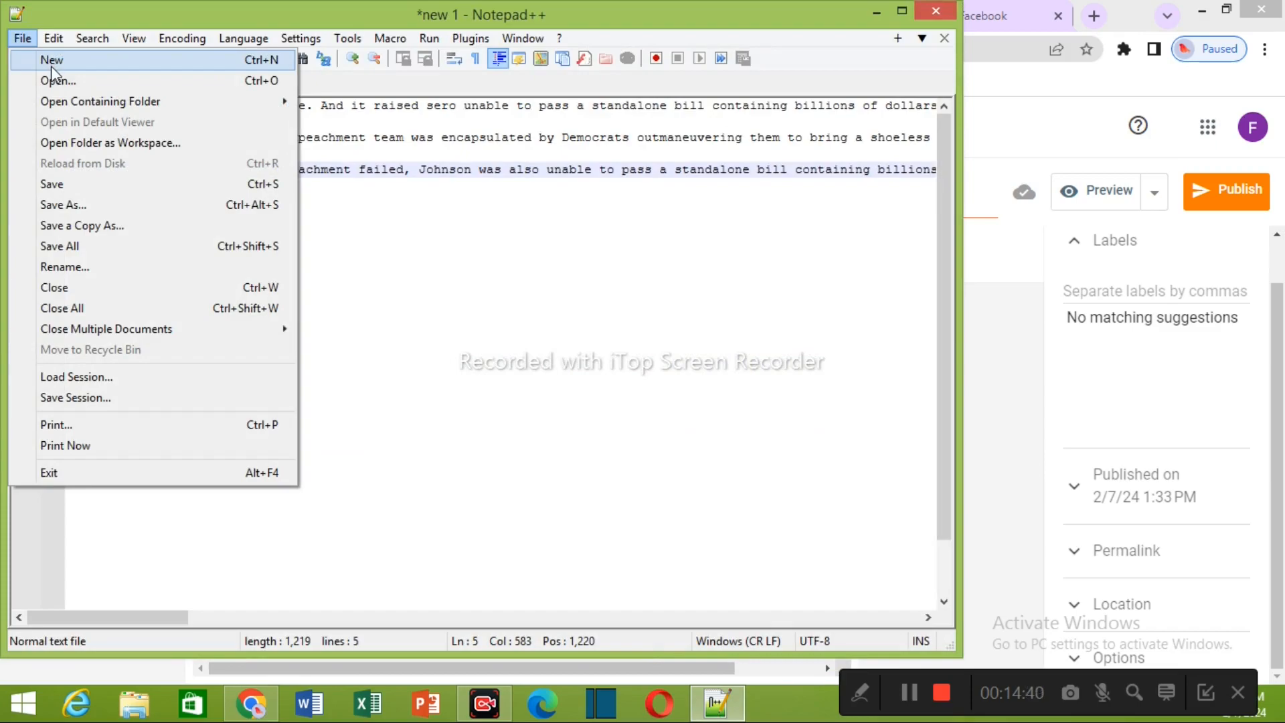
left_click(51, 61)
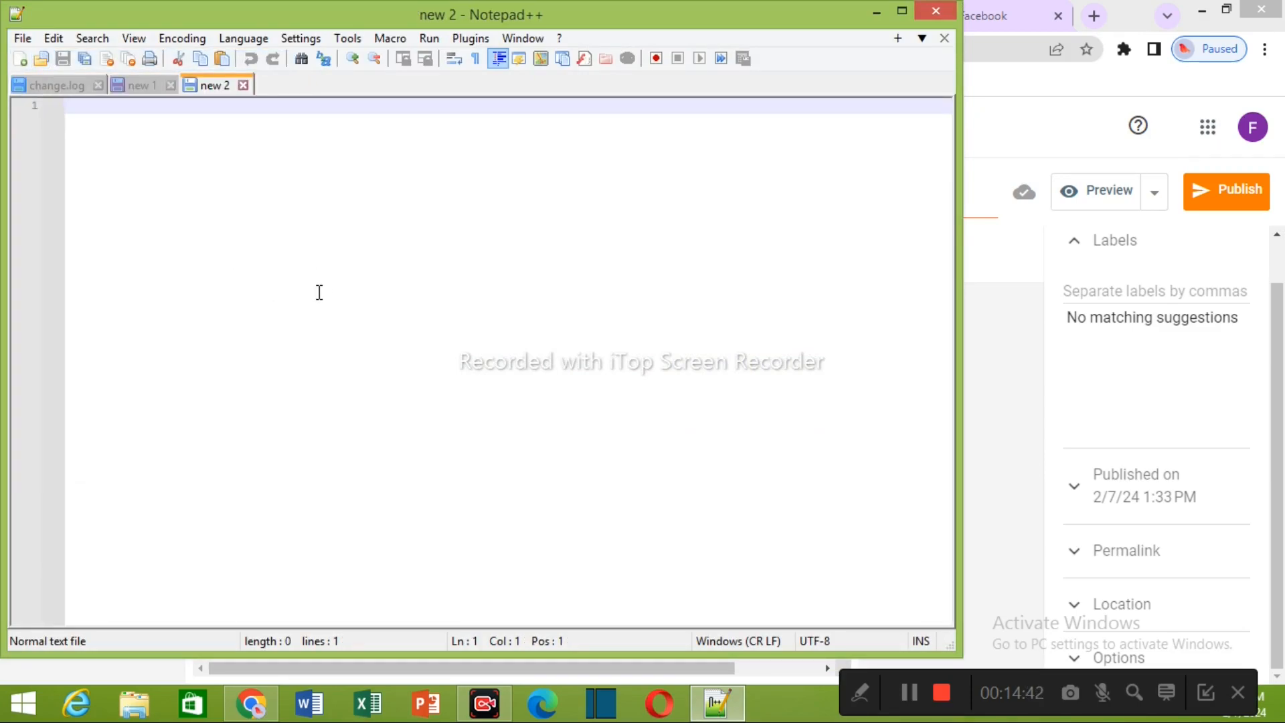
key("ctrl+v")
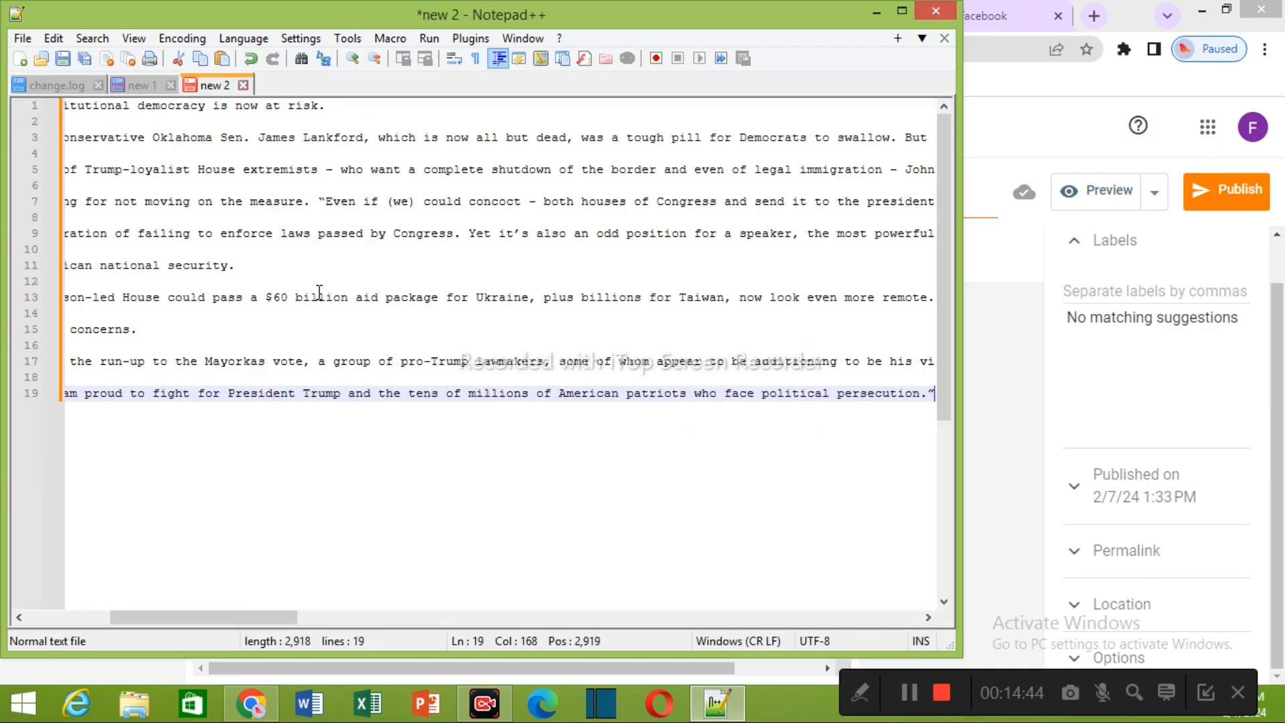
left_click_drag(59, 109, 482, 447)
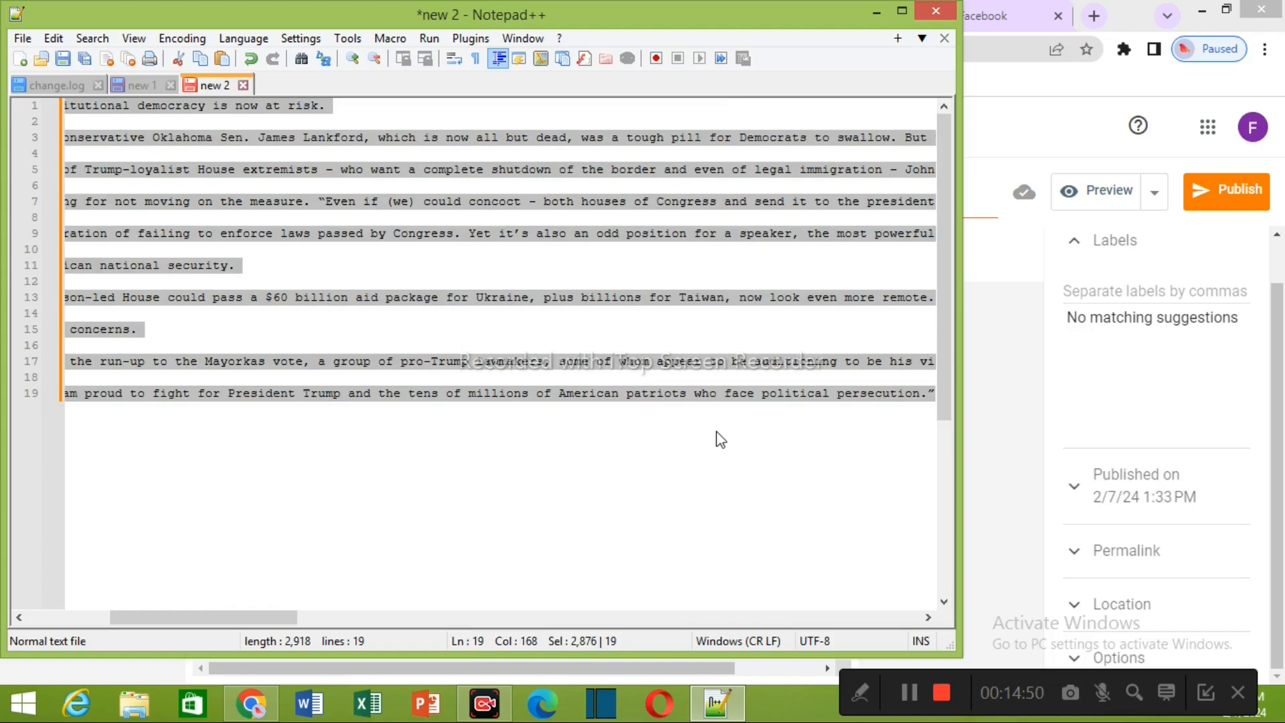
- Paste the plain text on the empty line at the end of the Blogger post and check the post's content
left_click(873, 15)
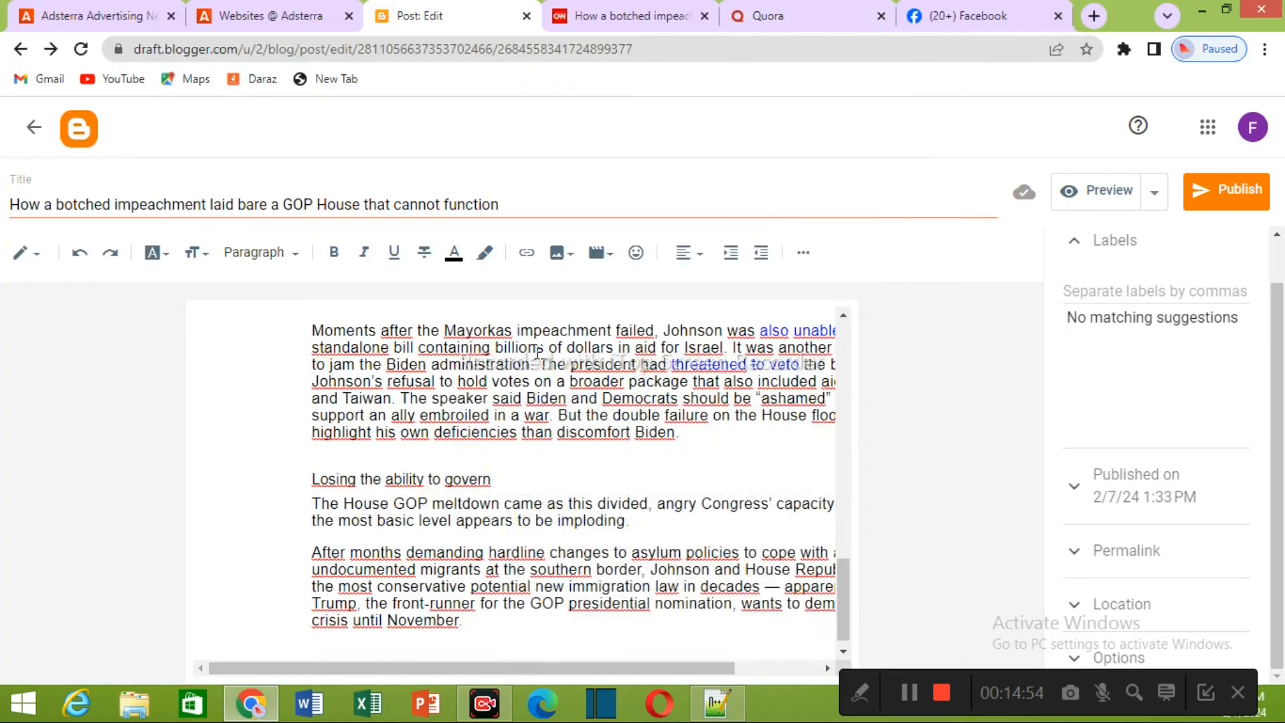
left_click(509, 633)
key("ctrl+v")
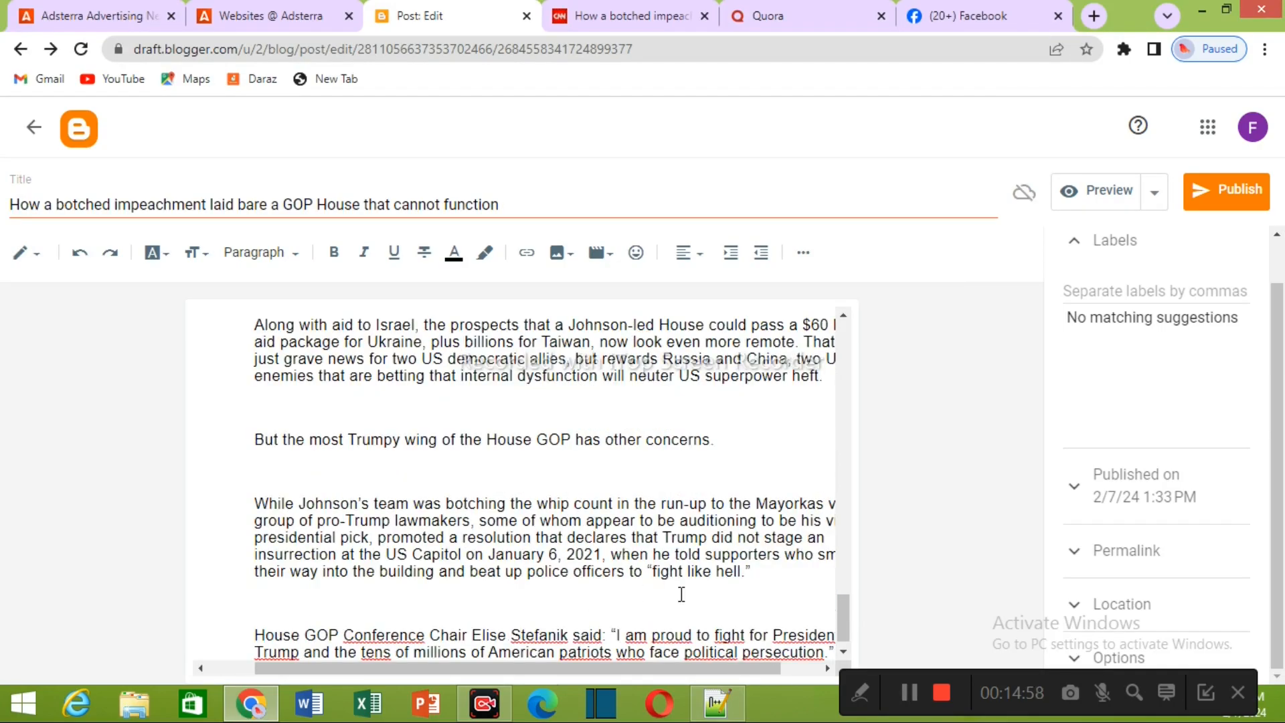
mouse_move(847, 632)
left_mouse_down()
mouse_move(850, 344)
mouse_move(863, 565)
mouse_move(849, 650)
left_mouse_up()
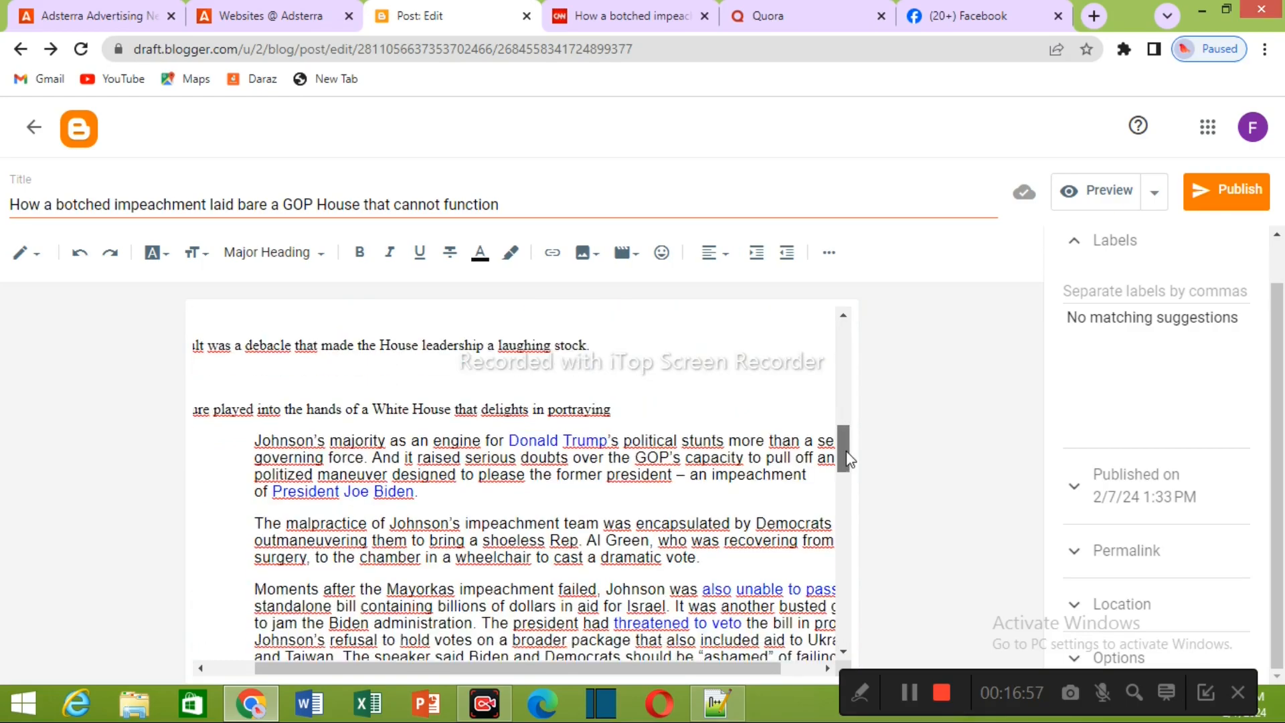
left_click_drag(845, 430, 825, 373)
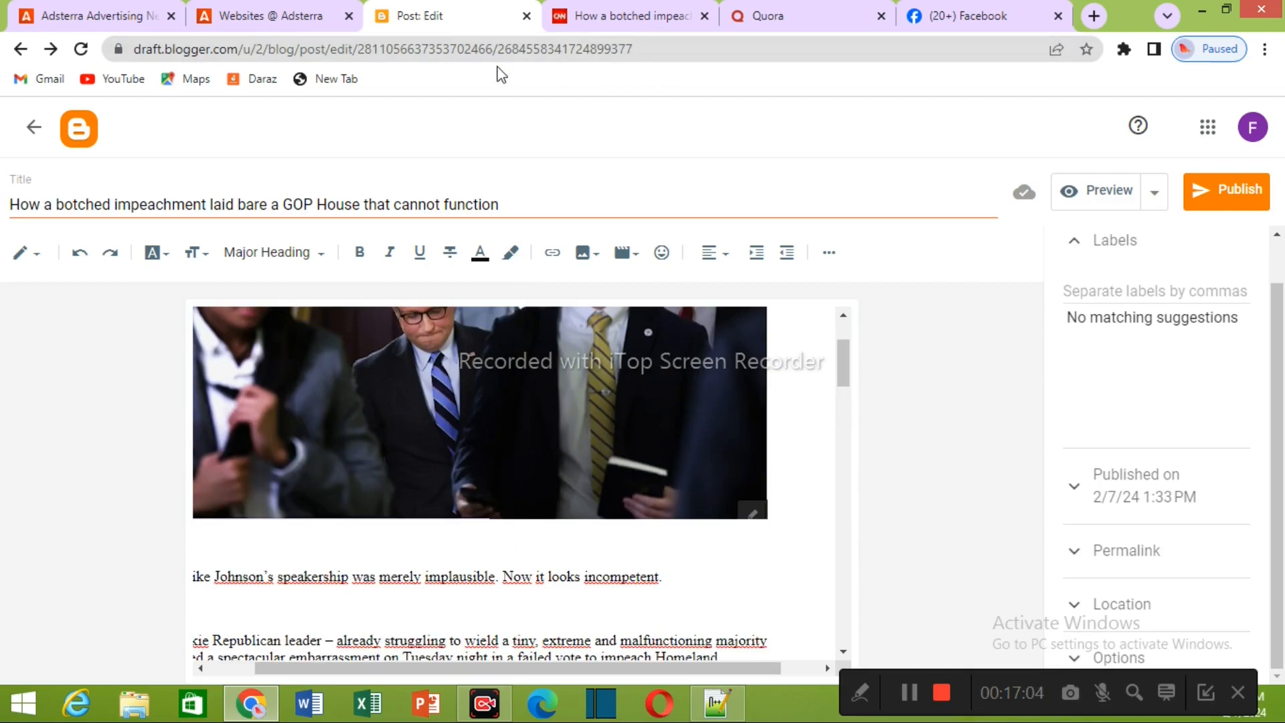
- Copy the Blogger post's page address and enter it as the website in Adsterra's form for adding a new website
left_click_drag(634, 44, 120, 52)
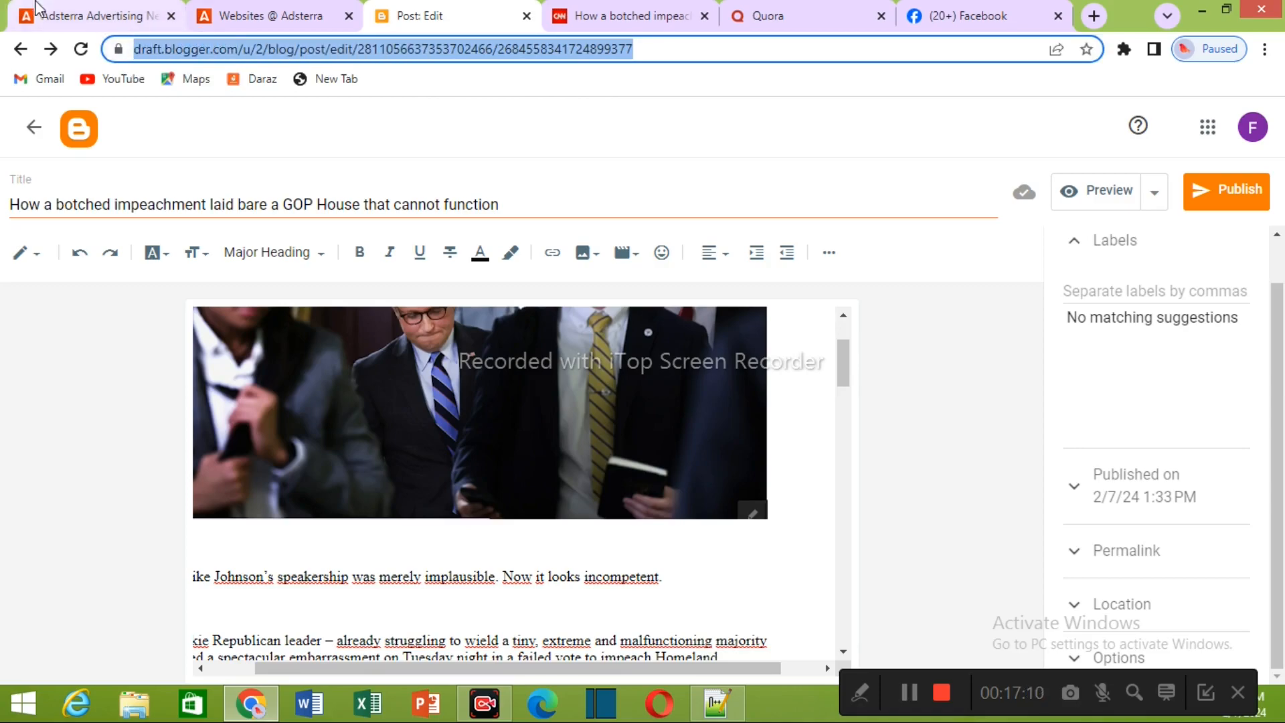
left_click(80, 18)
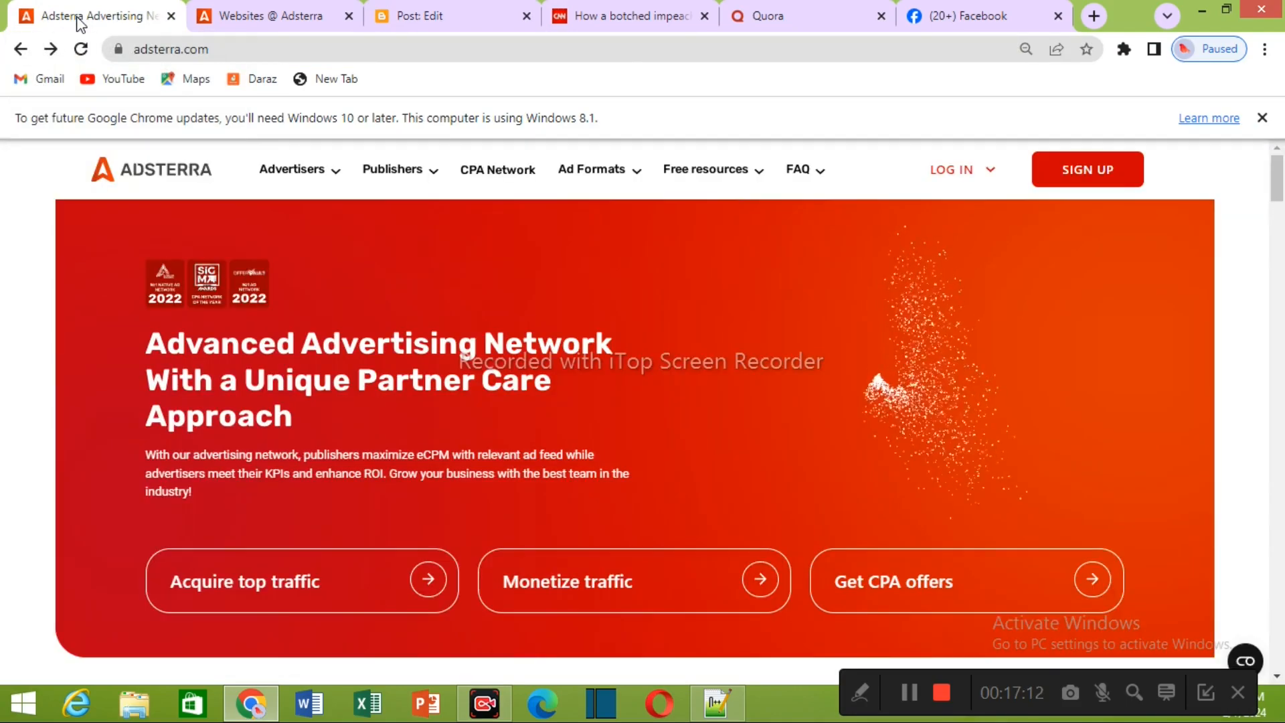
left_click(270, 19)
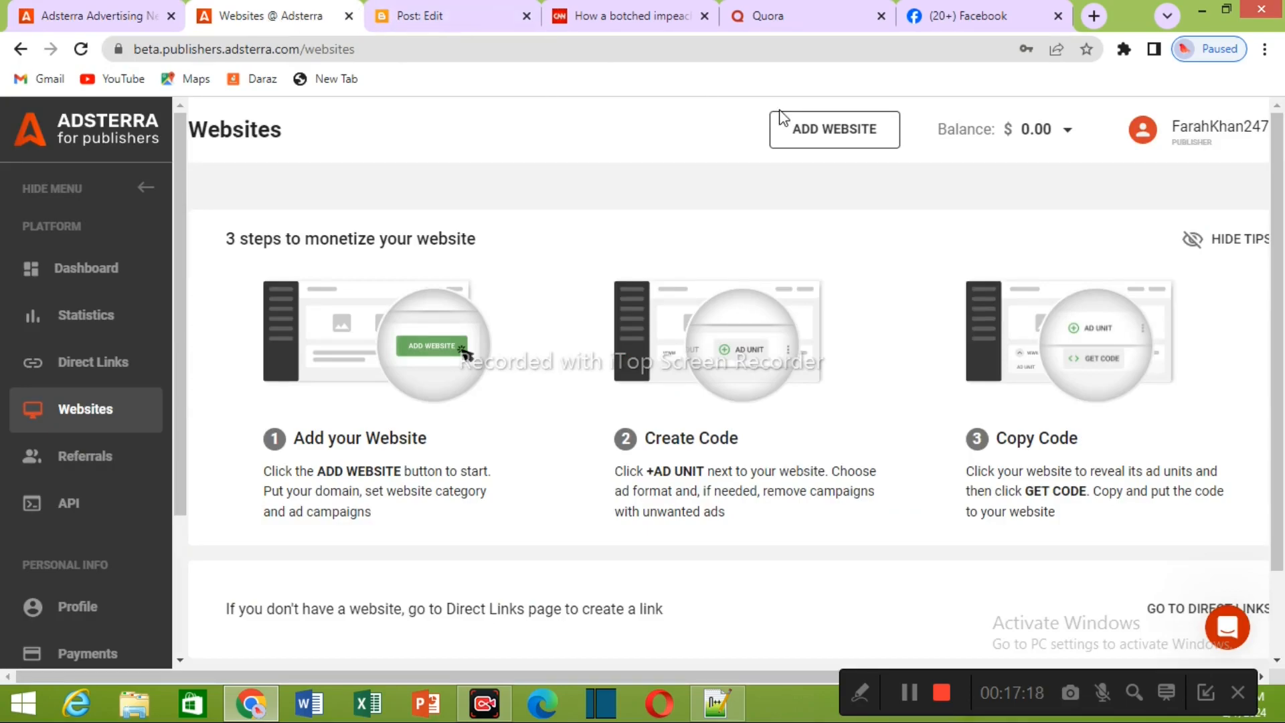
left_click(857, 129)
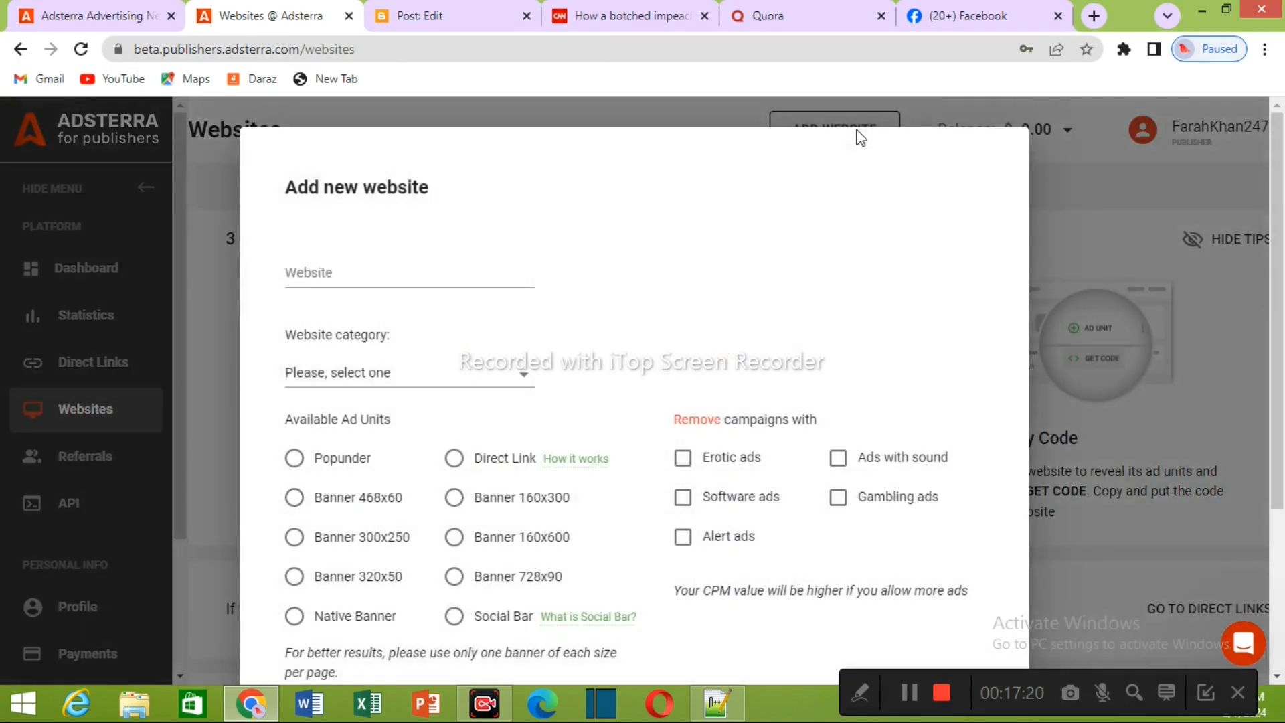
left_click(437, 272)
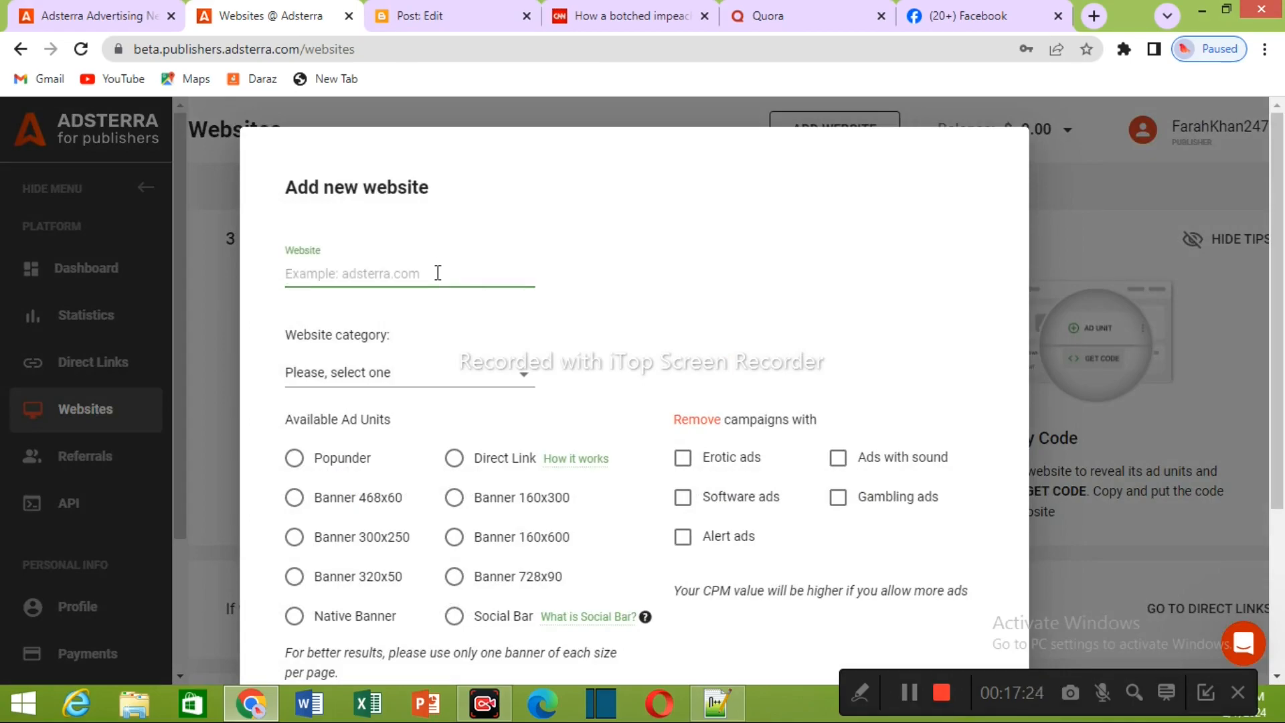
key("ctrl+v")
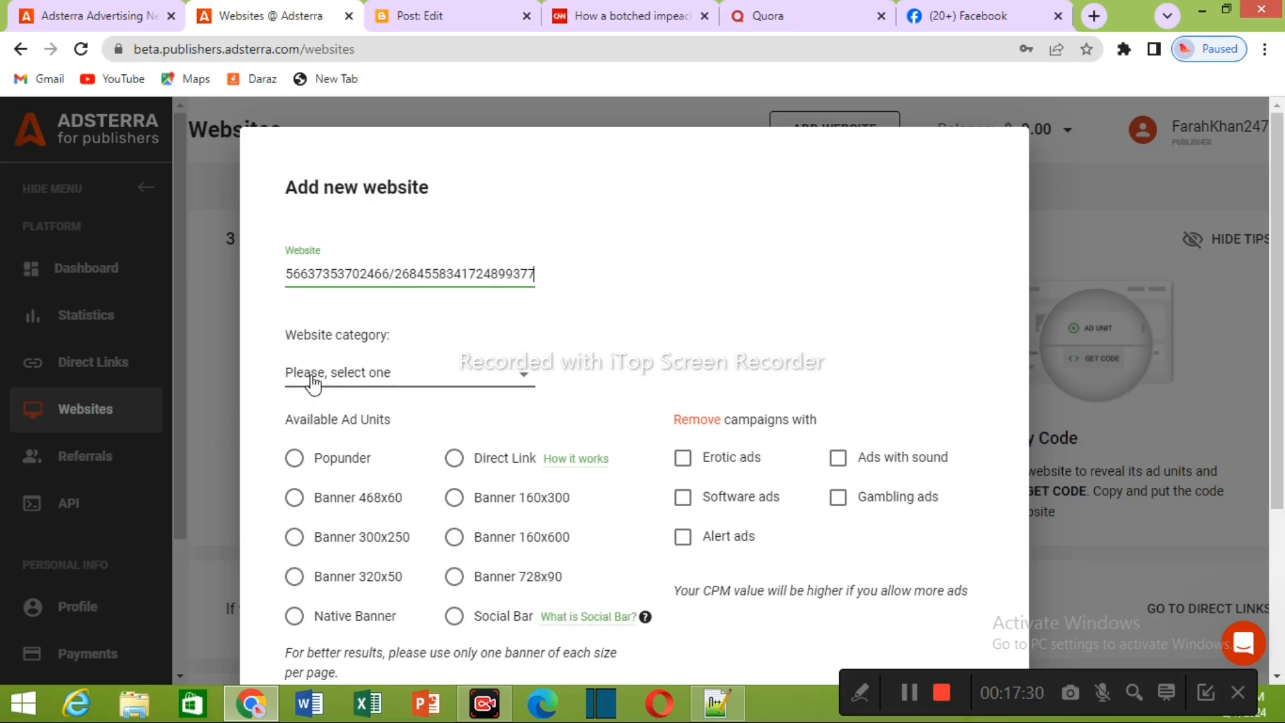
- Look through the website categories and set the new website's category to Social
left_click(522, 375)
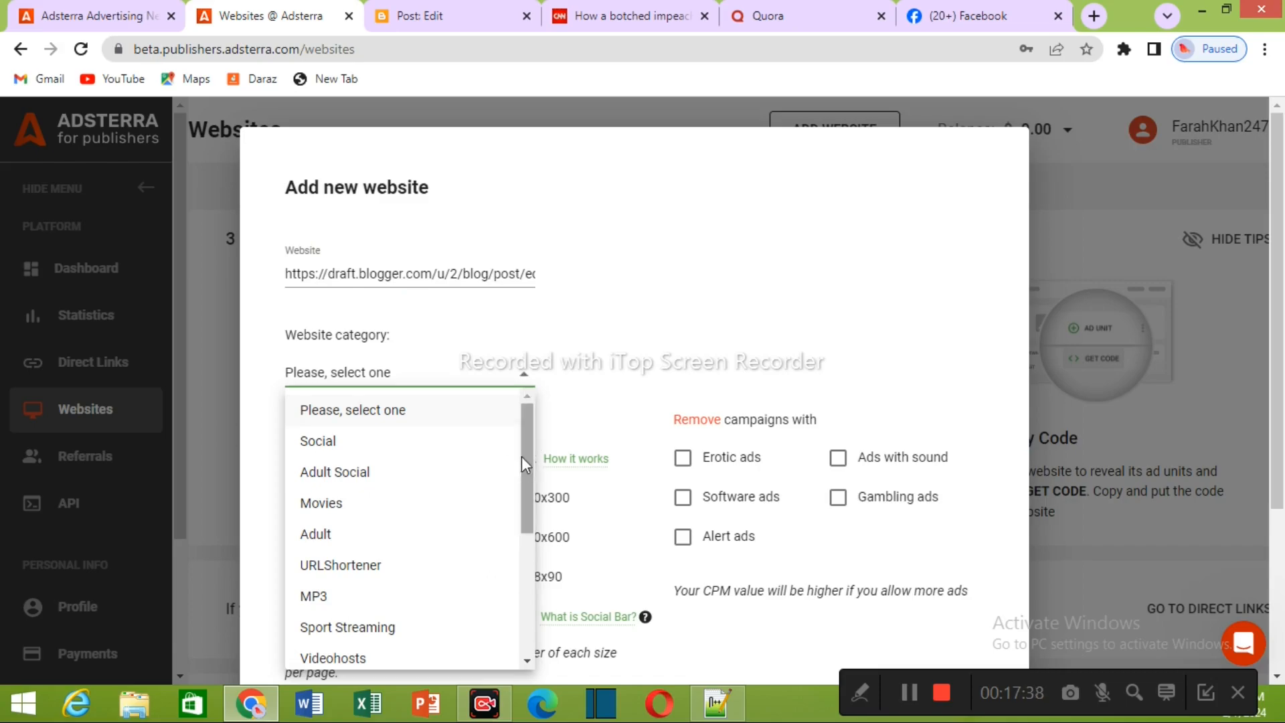
left_click_drag(528, 456, 526, 583)
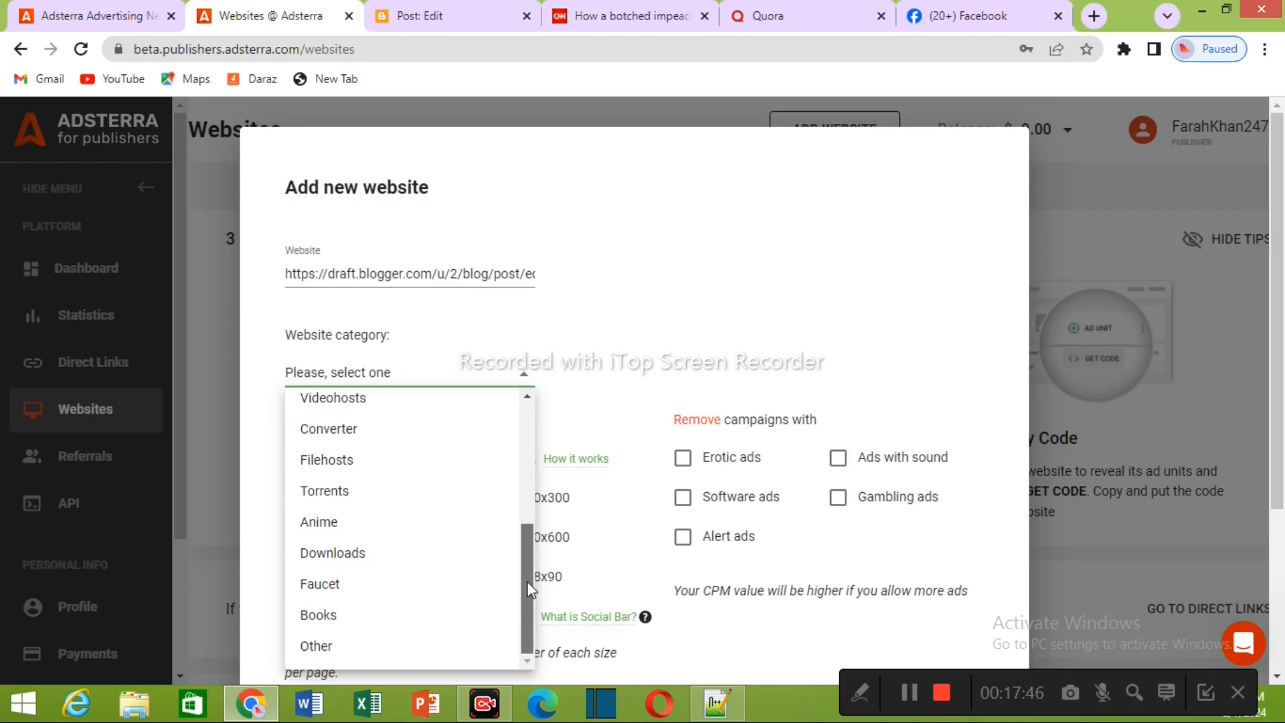
left_click_drag(527, 585, 533, 434)
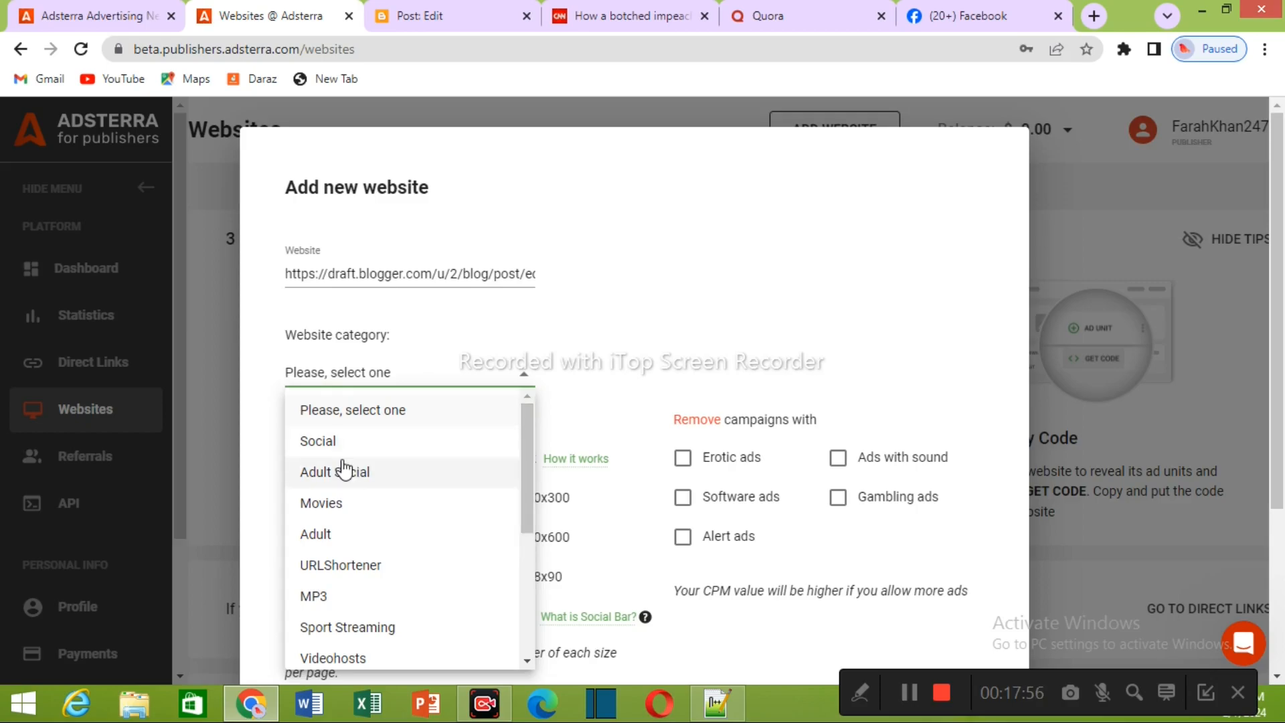
left_click(334, 442)
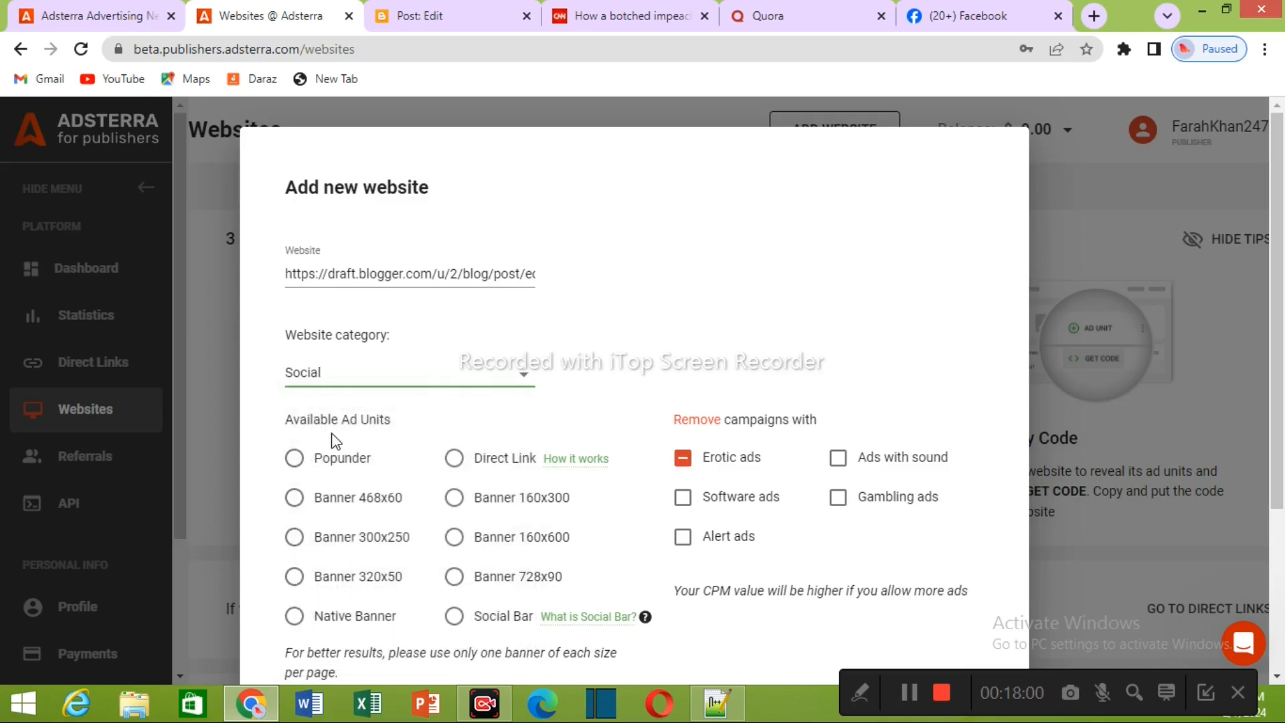
- Choose Banner 728x90 as the ad unit and submit the new website
left_click(454, 577)
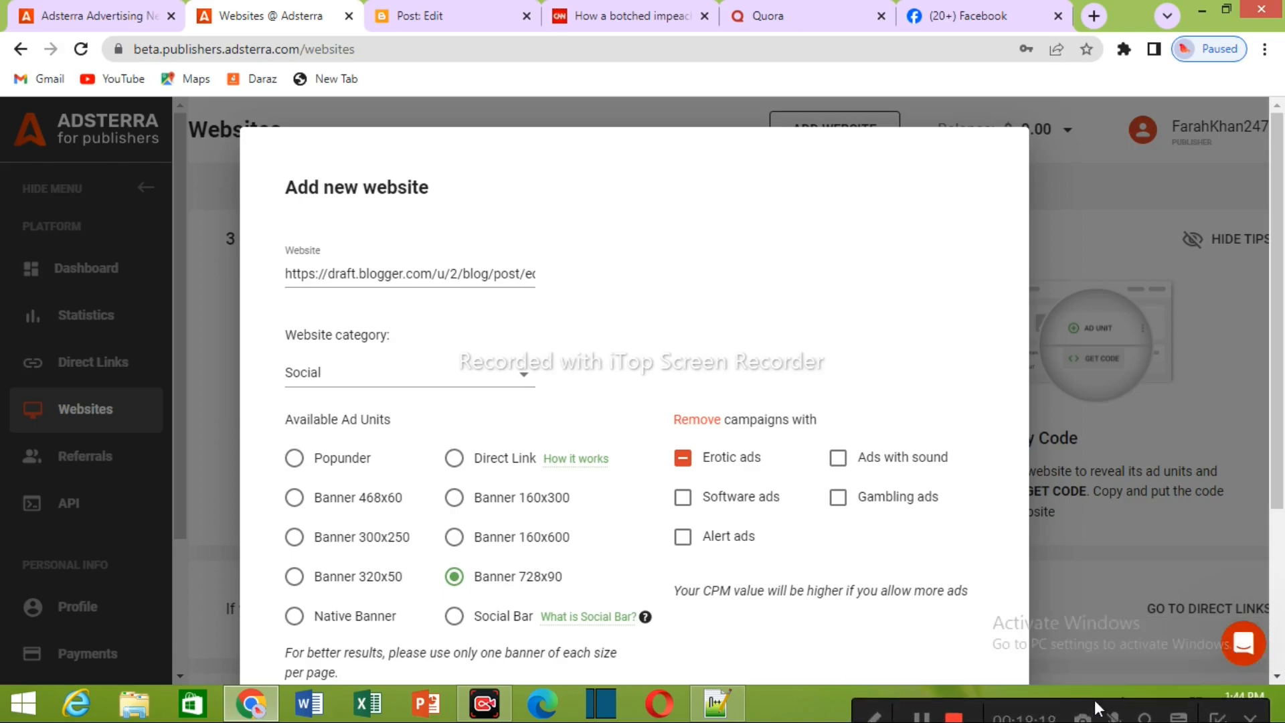
scroll(1282, 453, "down", 1)
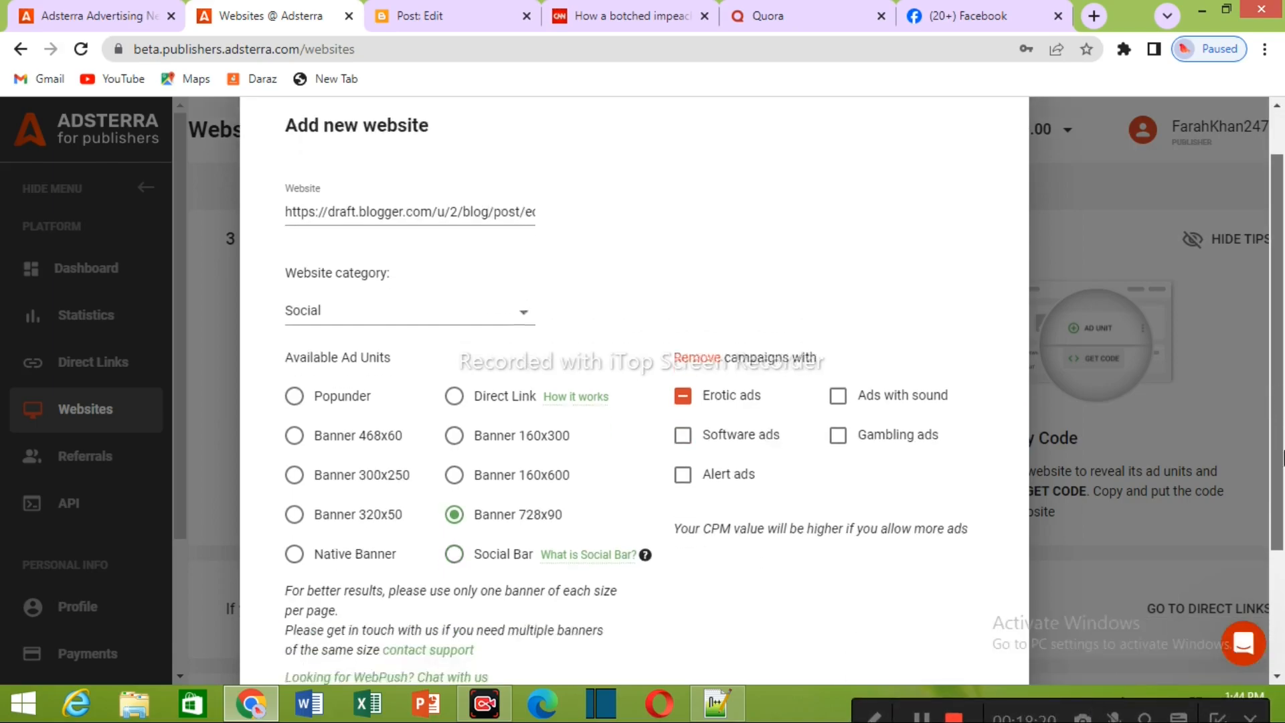
scroll(1282, 454, "down", 2)
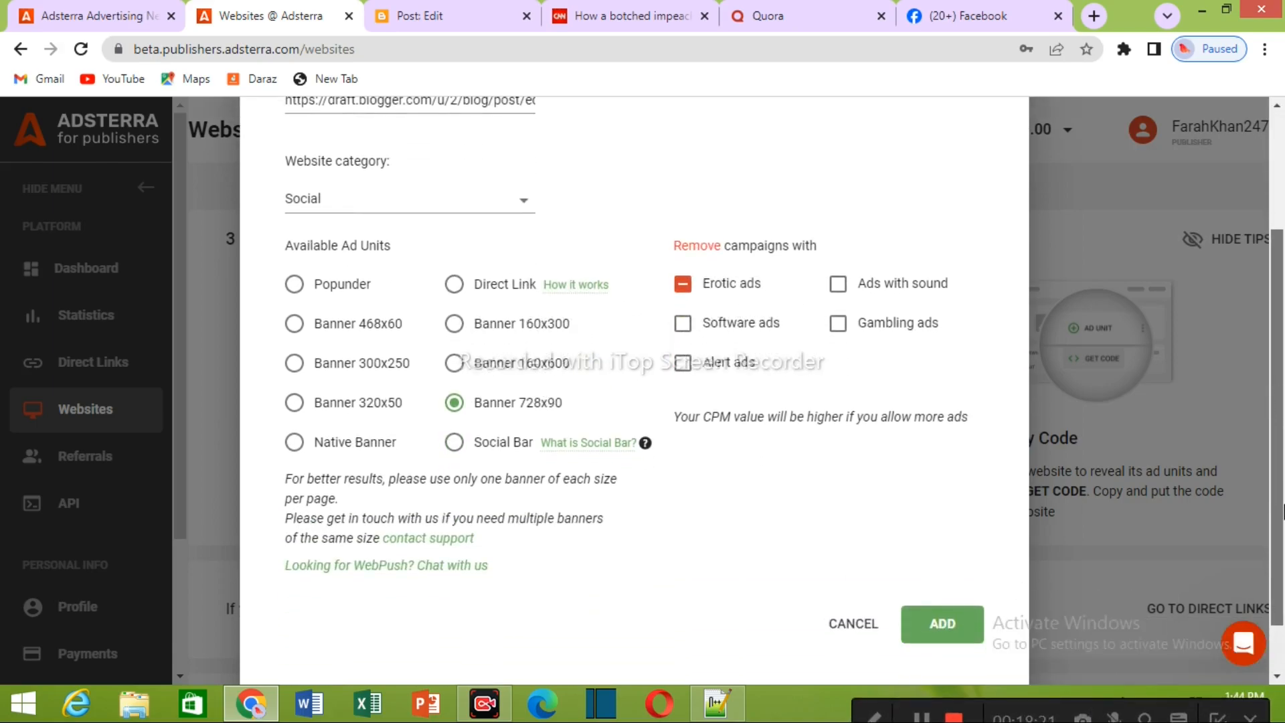
left_click(943, 628)
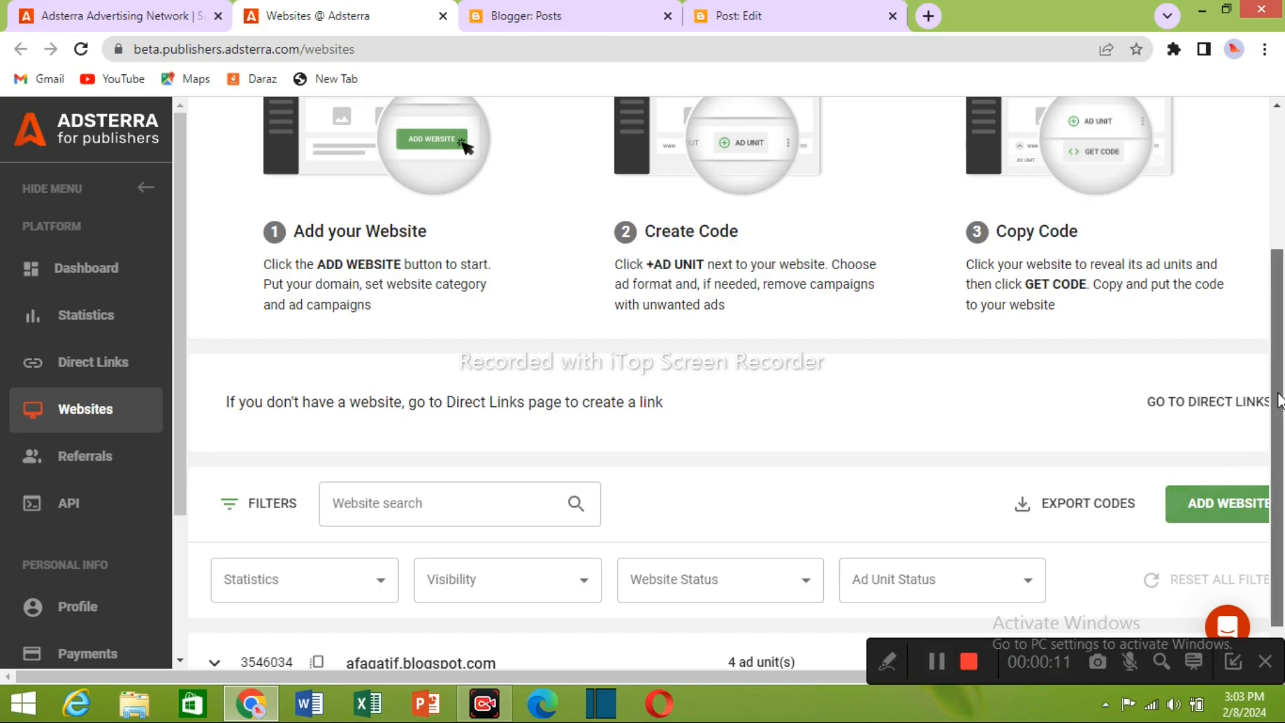
- Expand the listed Blogspot website's ad units, open the code of Banner 320x50 and copy it
scroll(1071, 536, "down", 1)
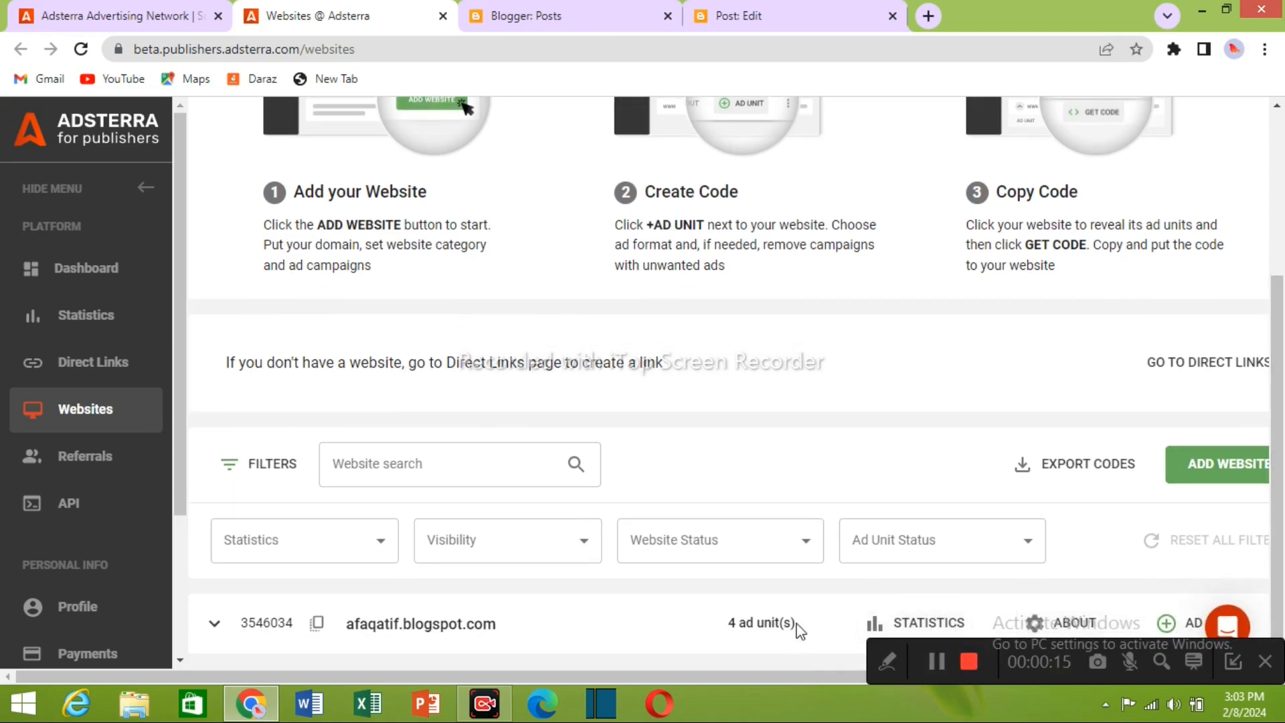
left_click(215, 625)
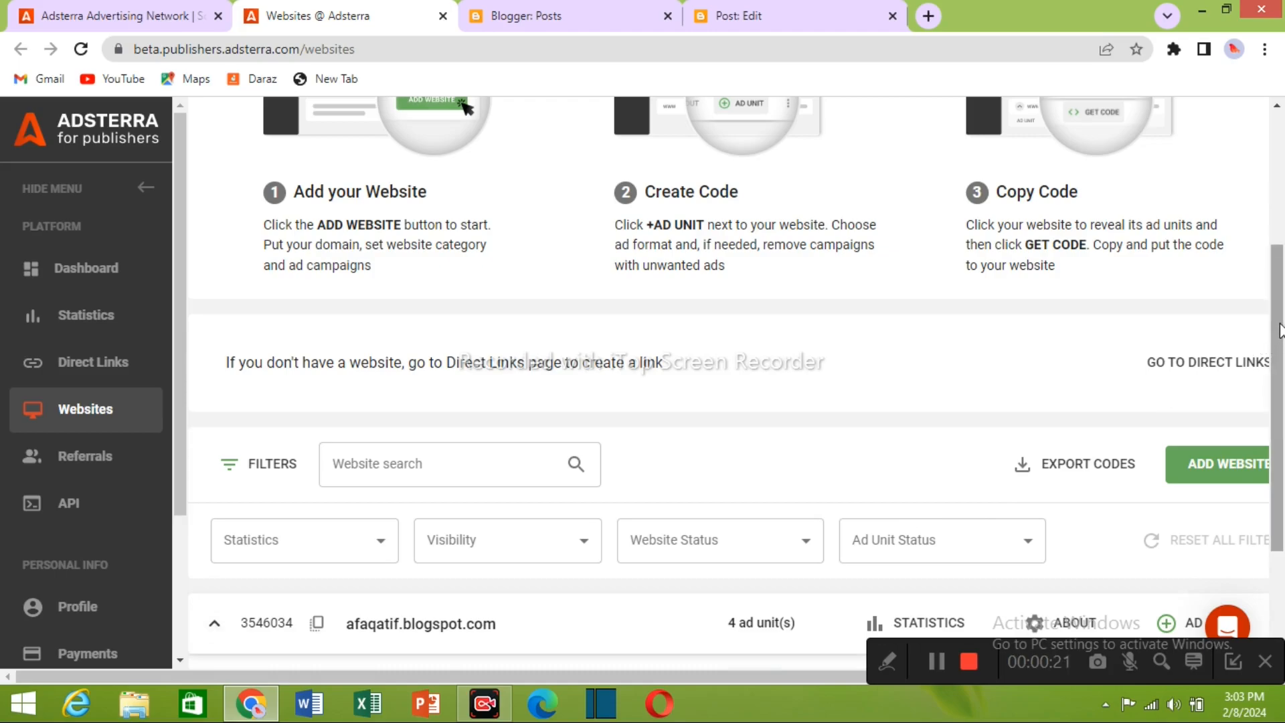
left_click_drag(1276, 335, 1270, 455)
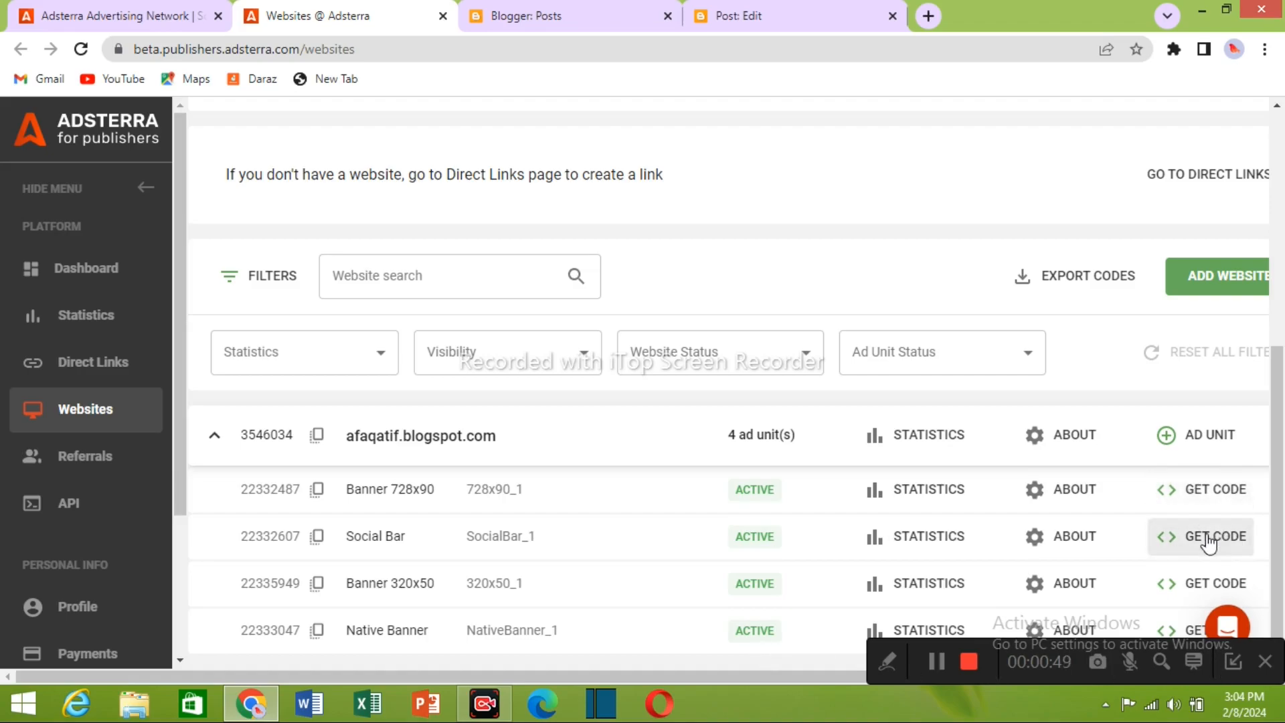
left_click(1199, 581)
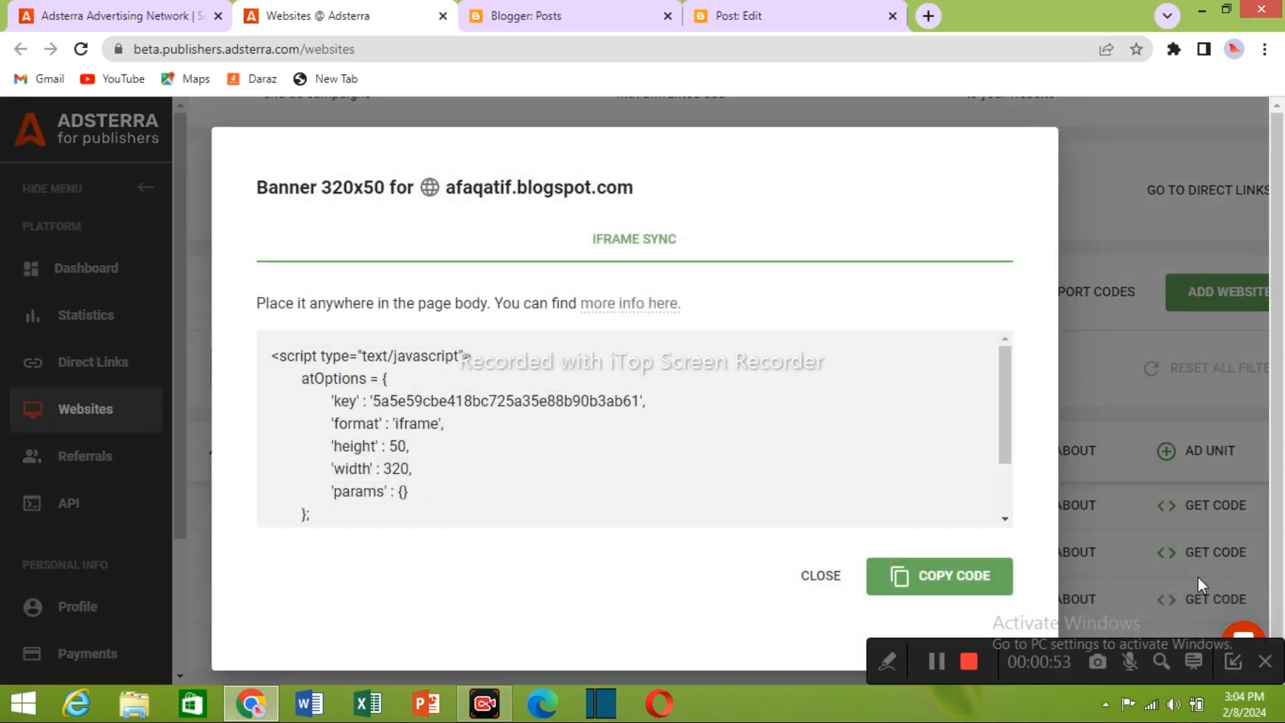
key("super+c")
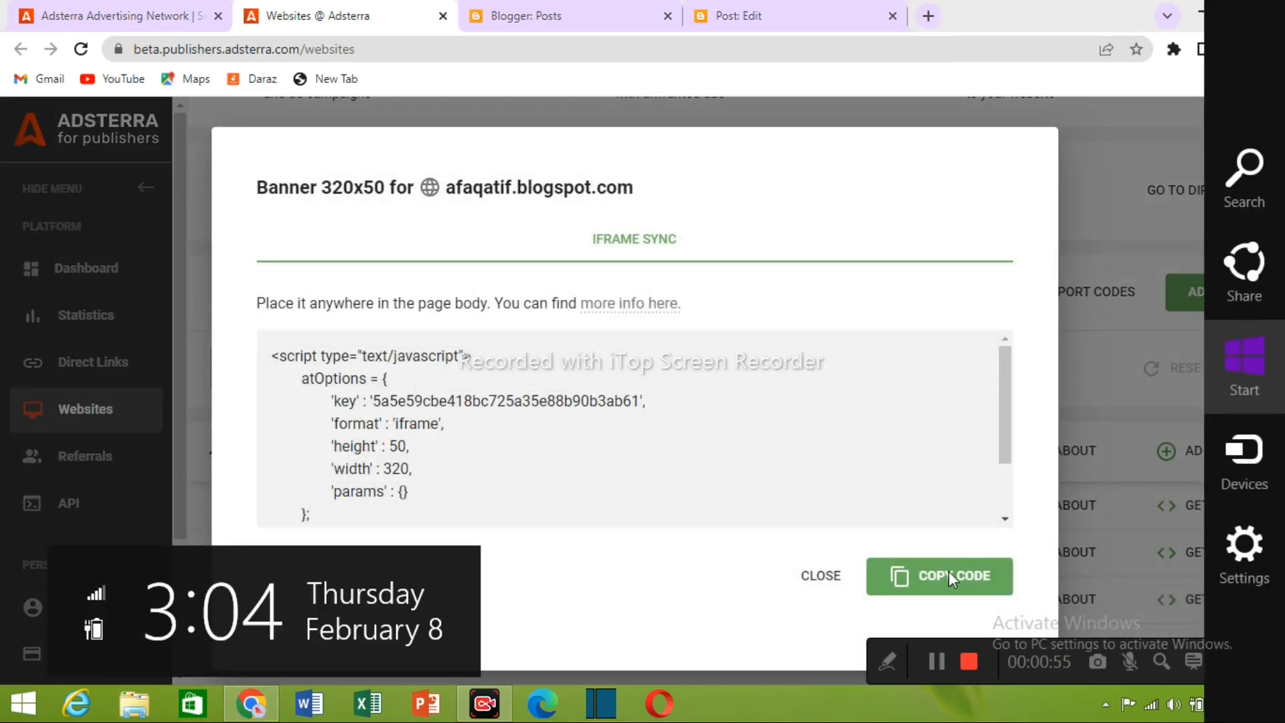
left_click(949, 410)
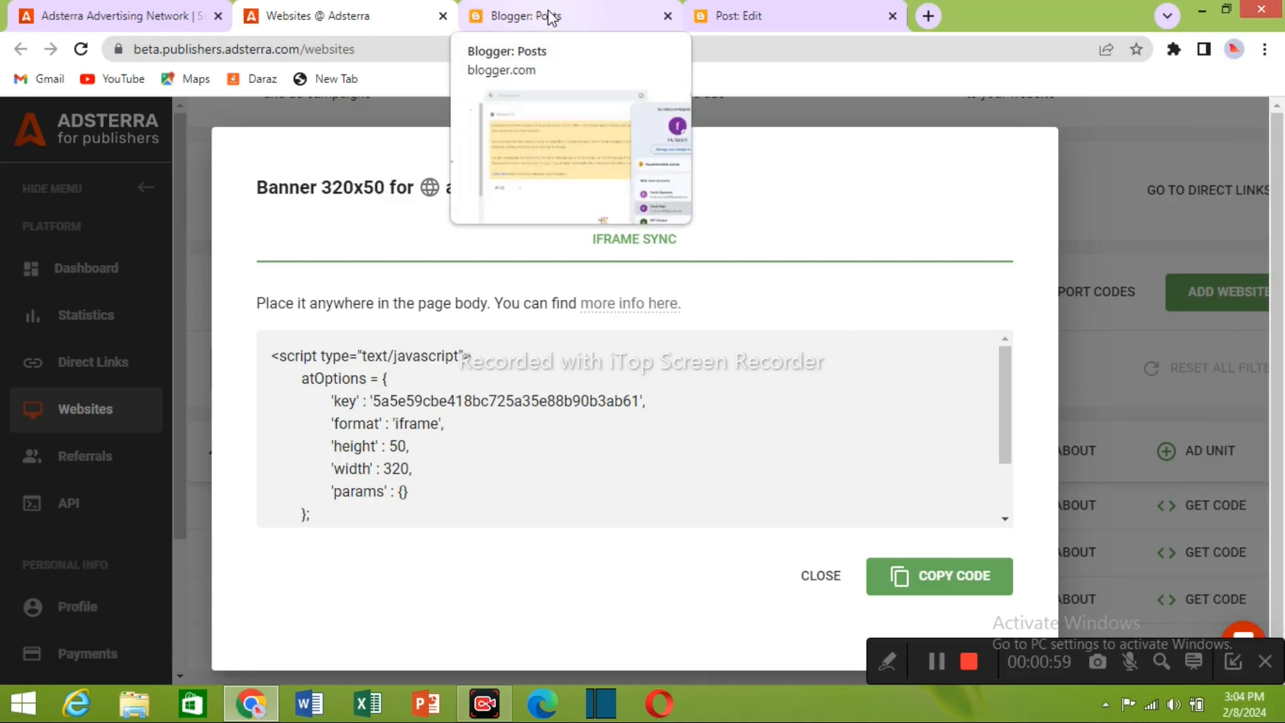
- Switch to the Blogger post editor, look at the post's code in HTML view and return to Compose view
left_click(757, 12)
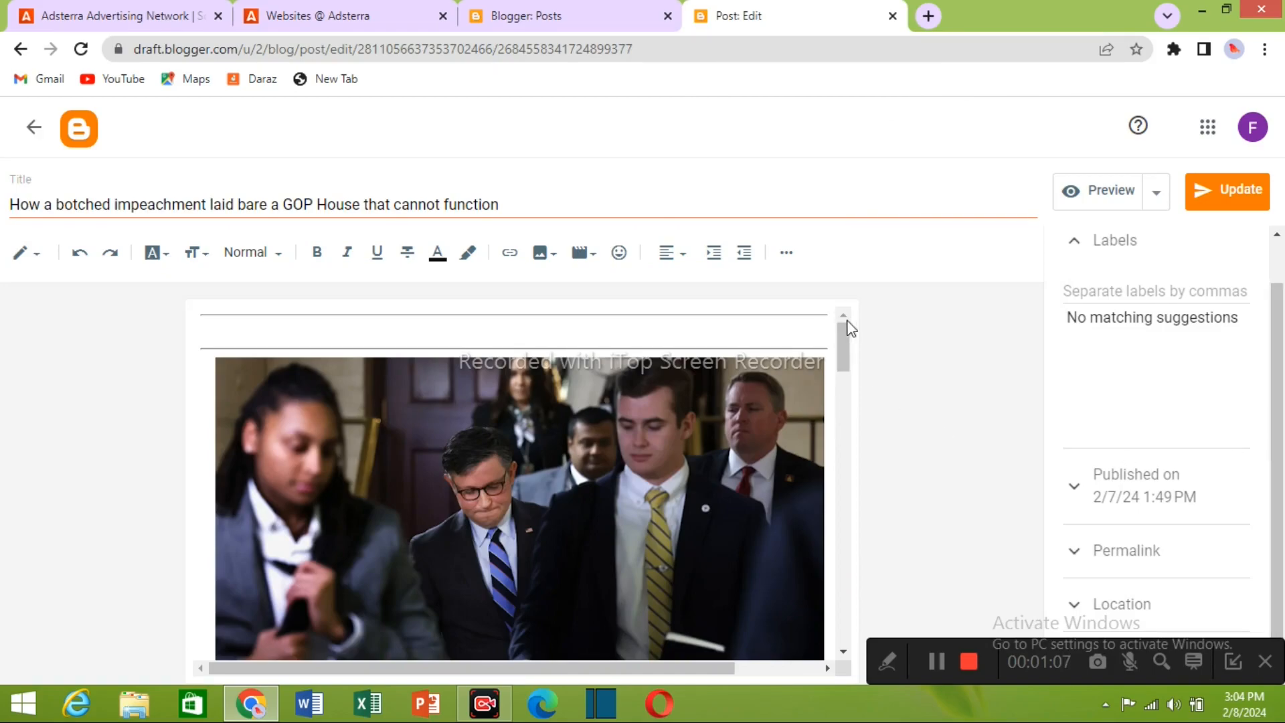
left_click_drag(845, 334, 875, 338)
left_click(27, 260)
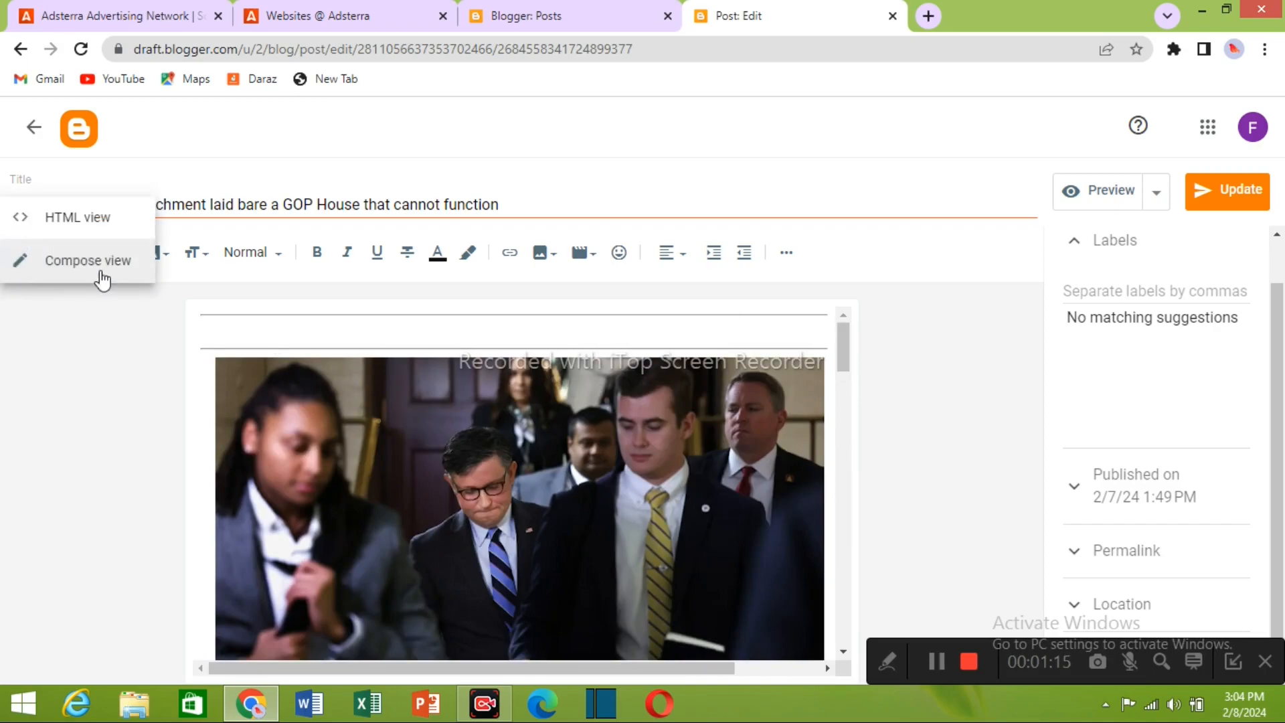
left_click(80, 218)
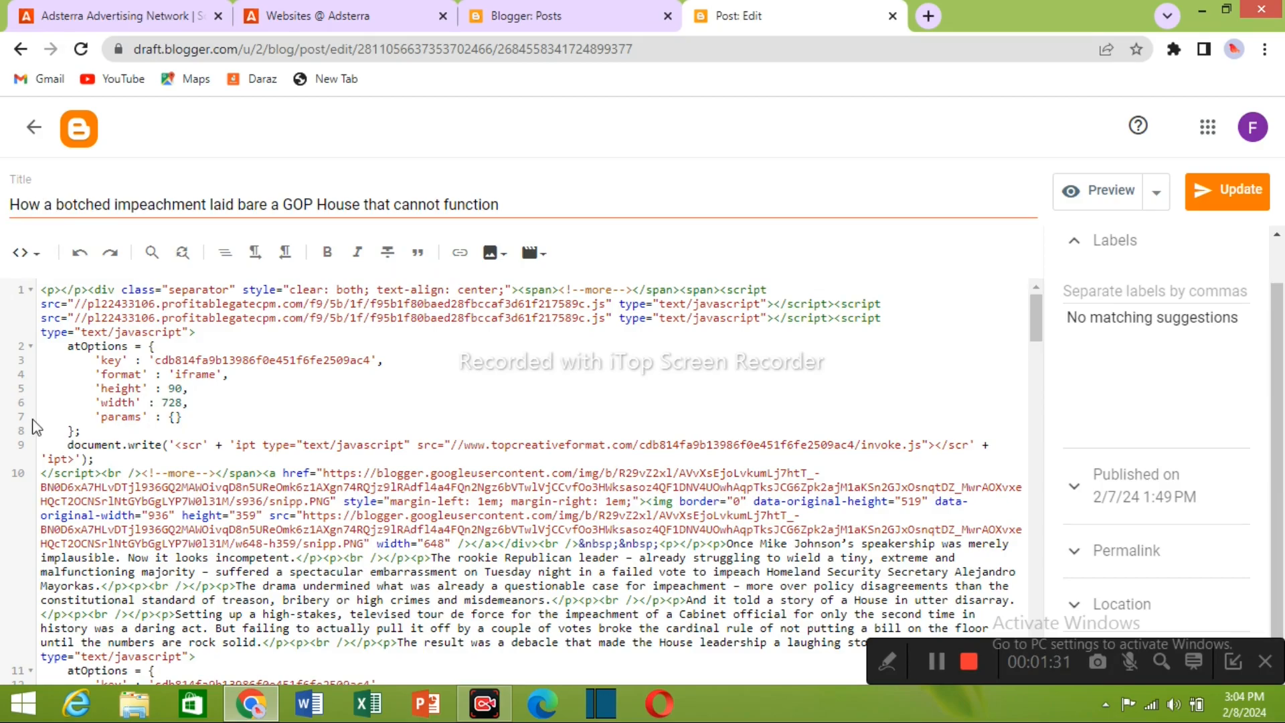
left_click(35, 257)
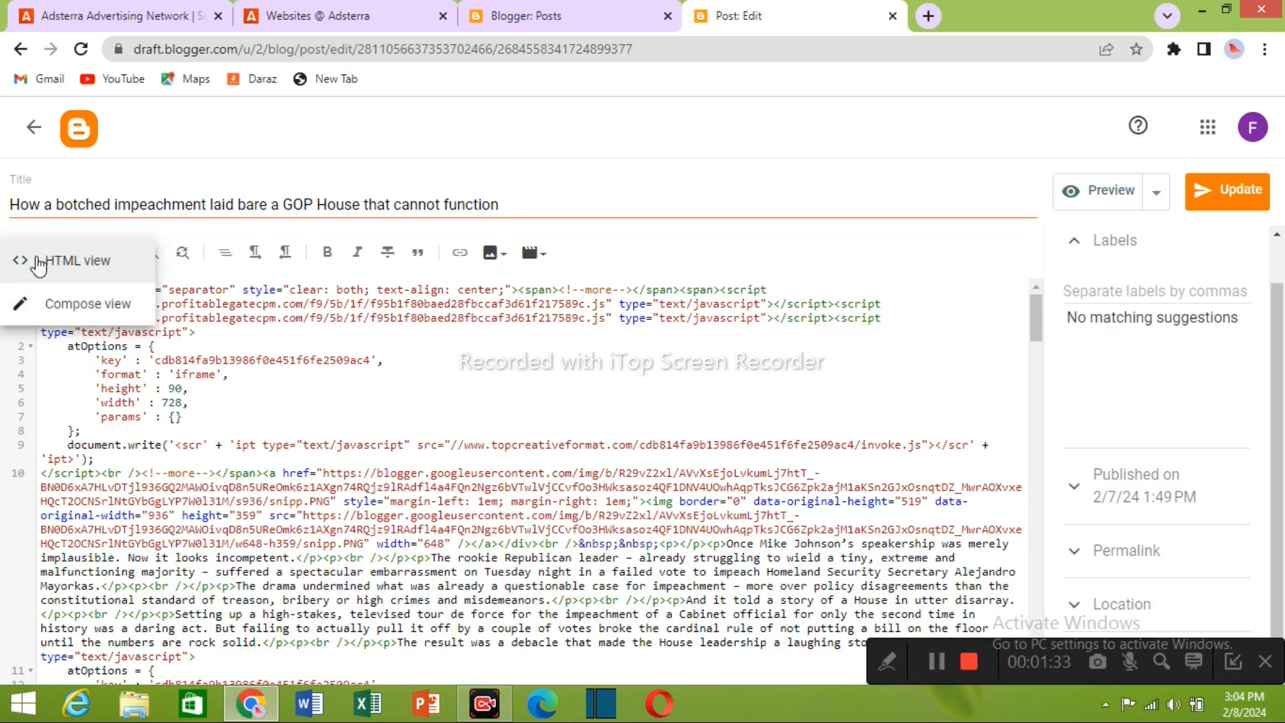
left_click(54, 307)
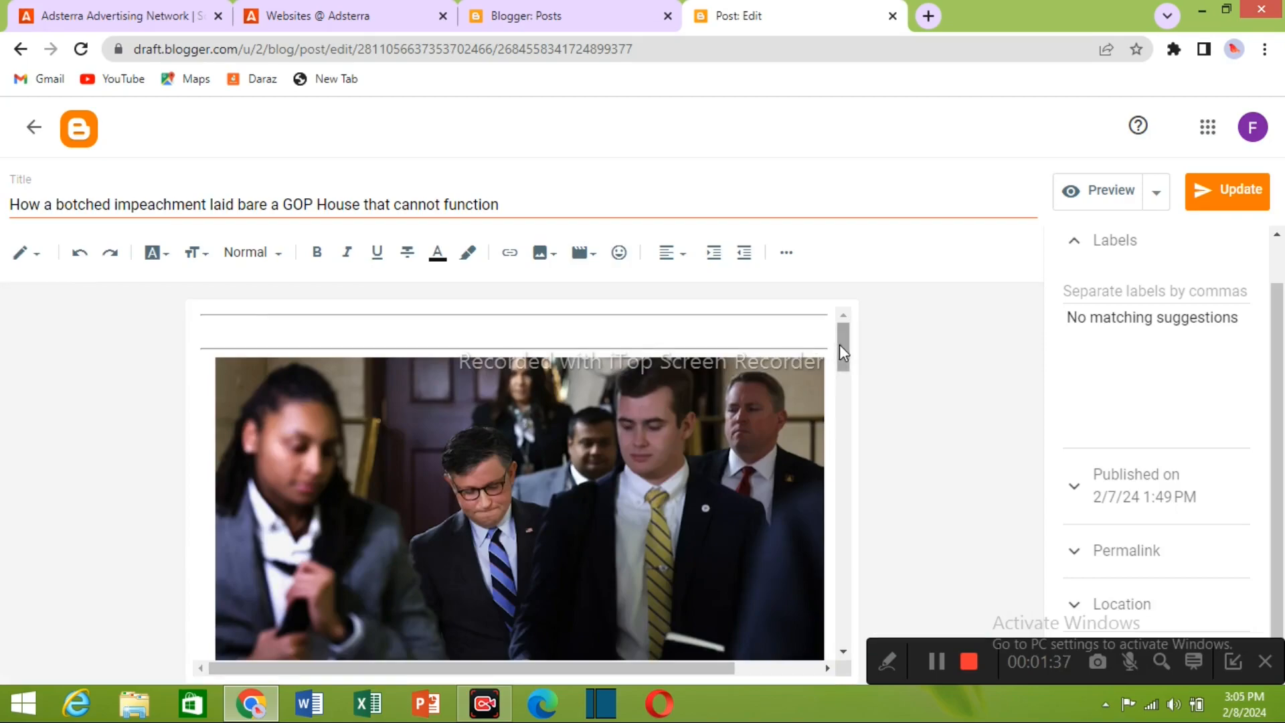
- Enter a placeholder word in the blank line above the post's opening photo to mark an ad position
mouse_move(843, 343)
left_mouse_down()
mouse_move(836, 543)
mouse_move(842, 340)
left_mouse_up()
left_click(494, 328)
type("farah")
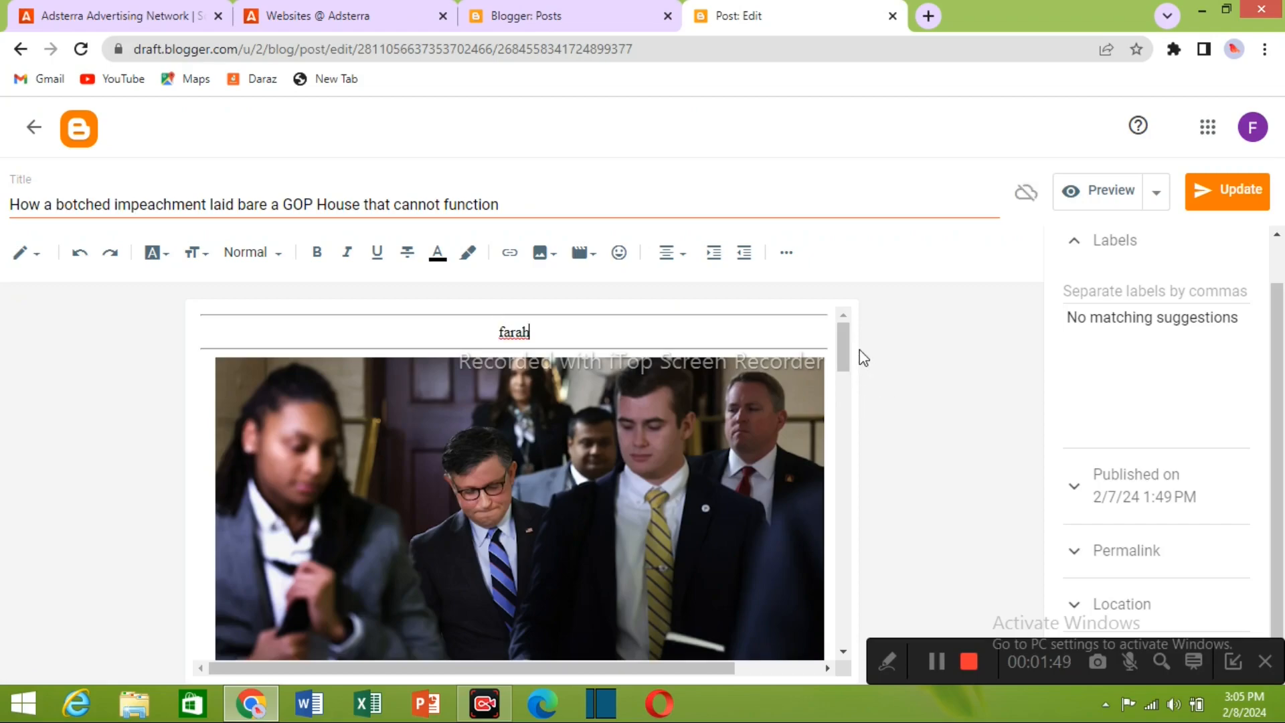
- Enter the same placeholder word in the blank line above the paragraph starting "Setting up a high-stakes, televised tour de force"
left_click_drag(842, 337, 845, 422)
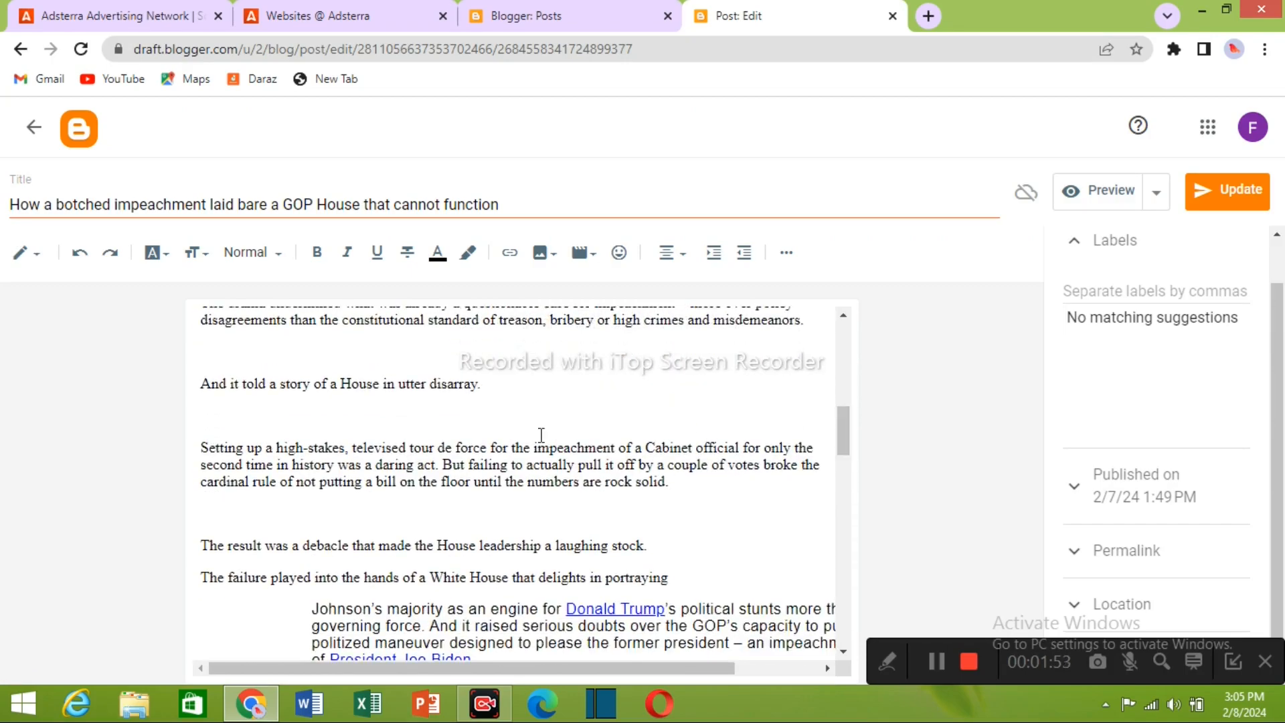
left_click(450, 416)
type("fa")
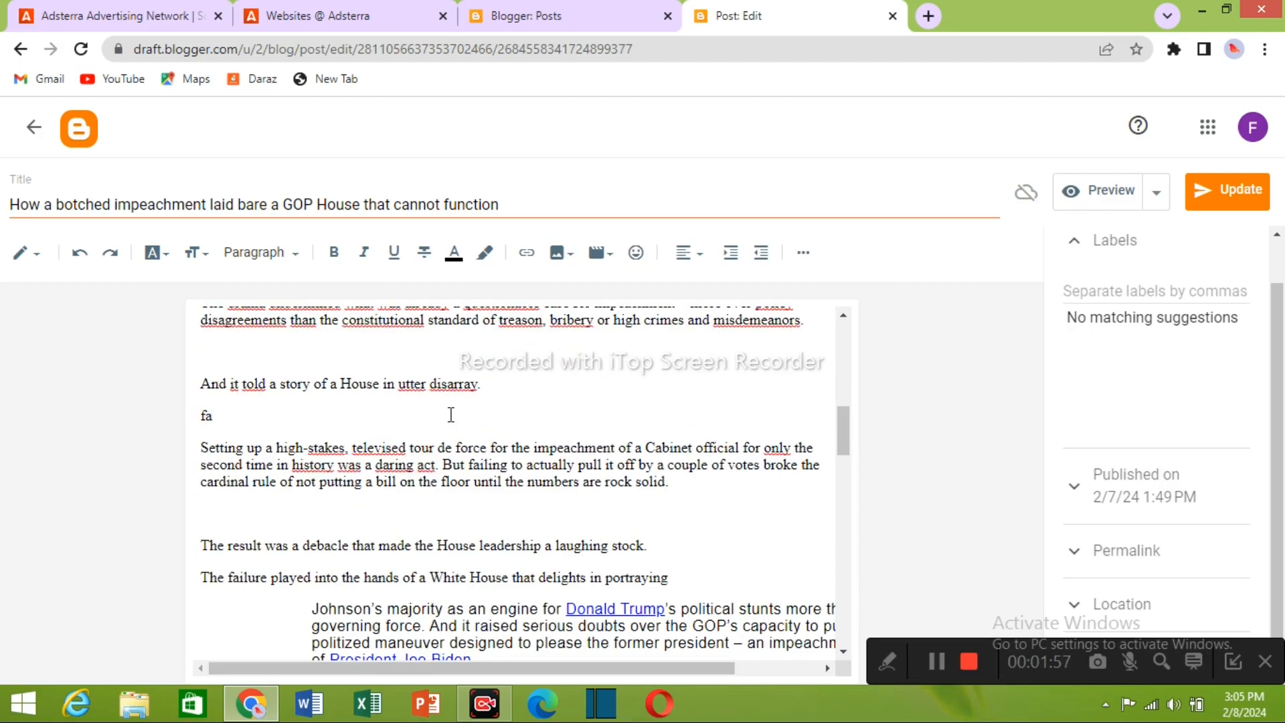
type("rh")
left_click(215, 419)
type("ah")
- Add a new line above the paragraph starting "But because it did not meet" and enter the placeholder word there
left_click_drag(846, 424, 846, 540)
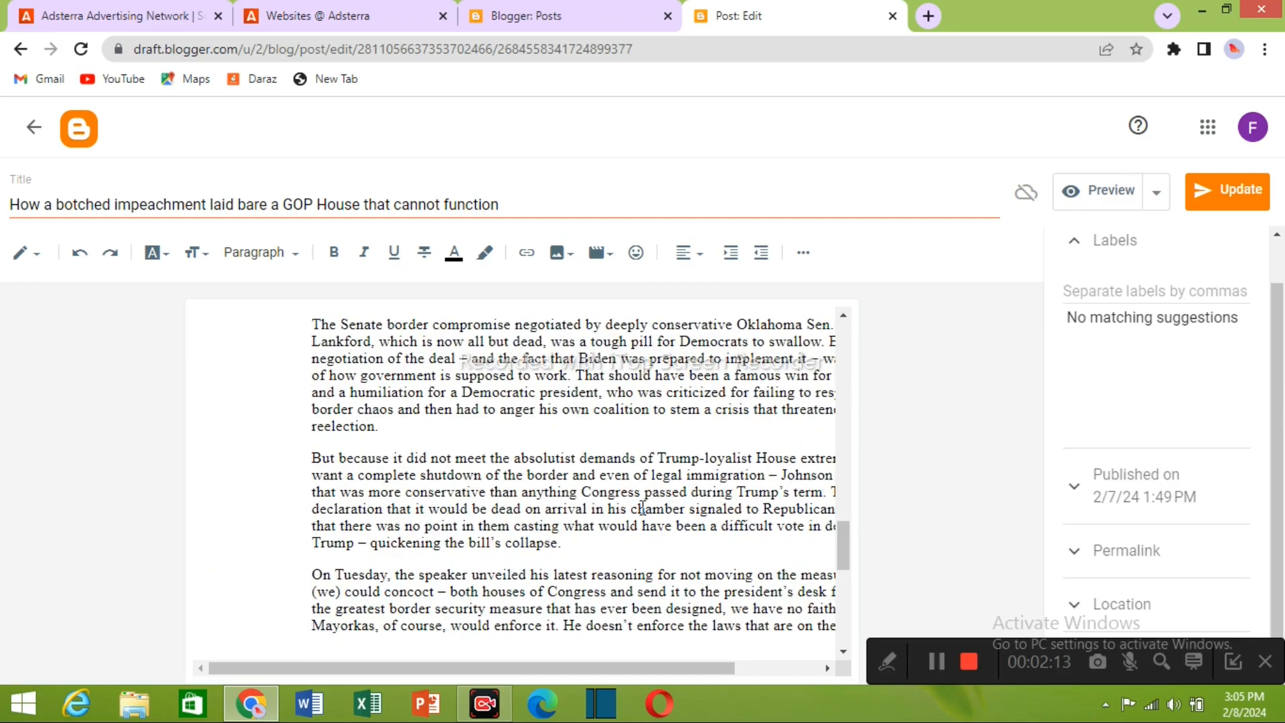
left_click(461, 438)
key("Return")
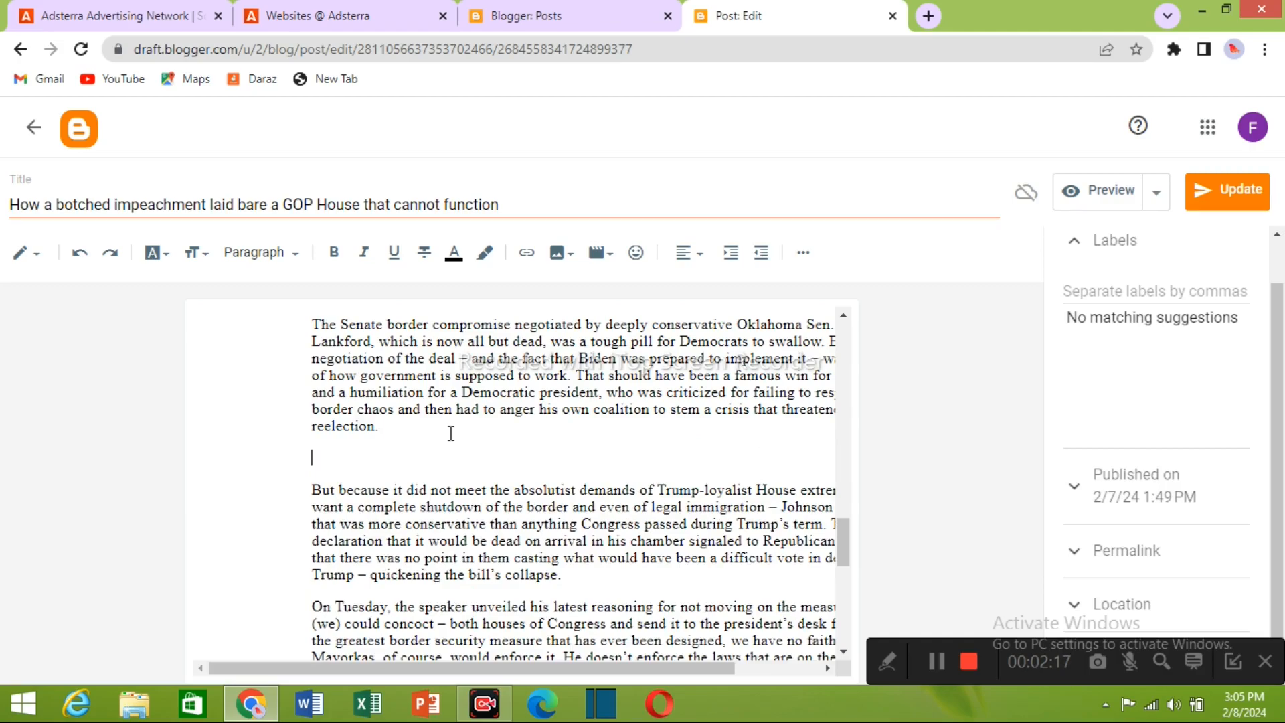
type("farah")
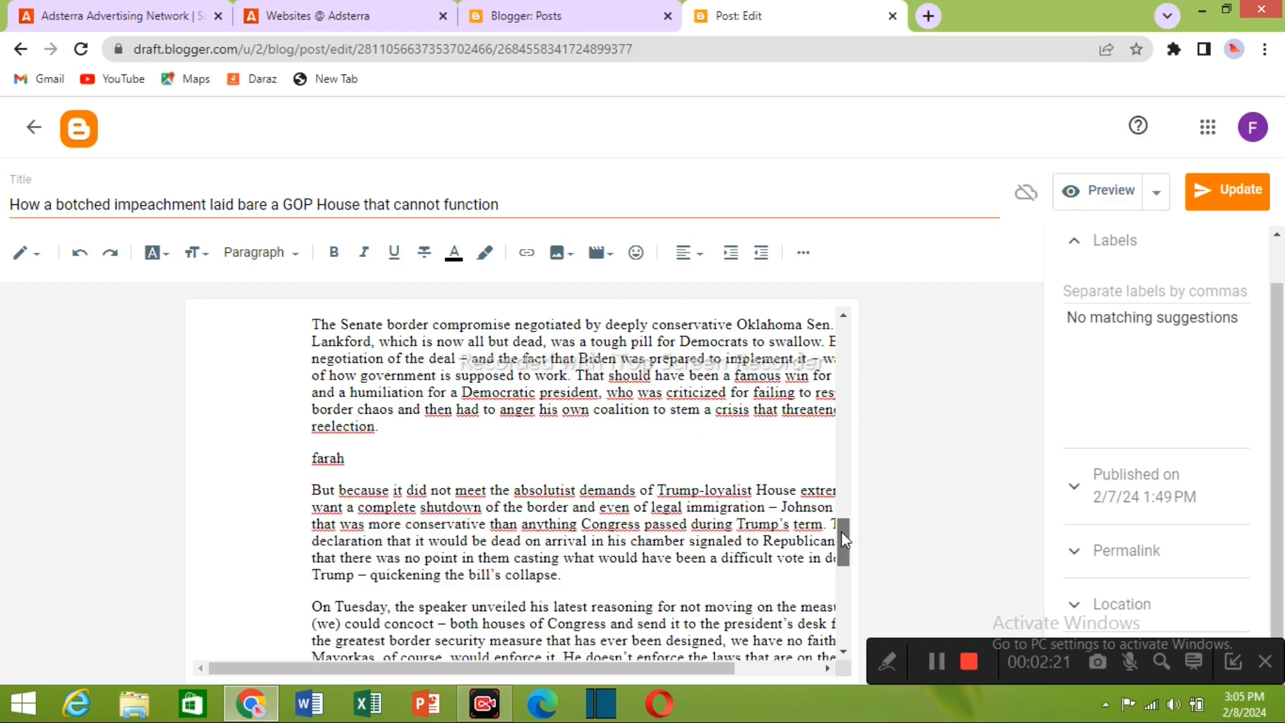
- Add a new line below the Elise Stefanik quote at the article's end and enter the placeholder word there
left_click_drag(842, 532, 847, 623)
left_click(780, 632)
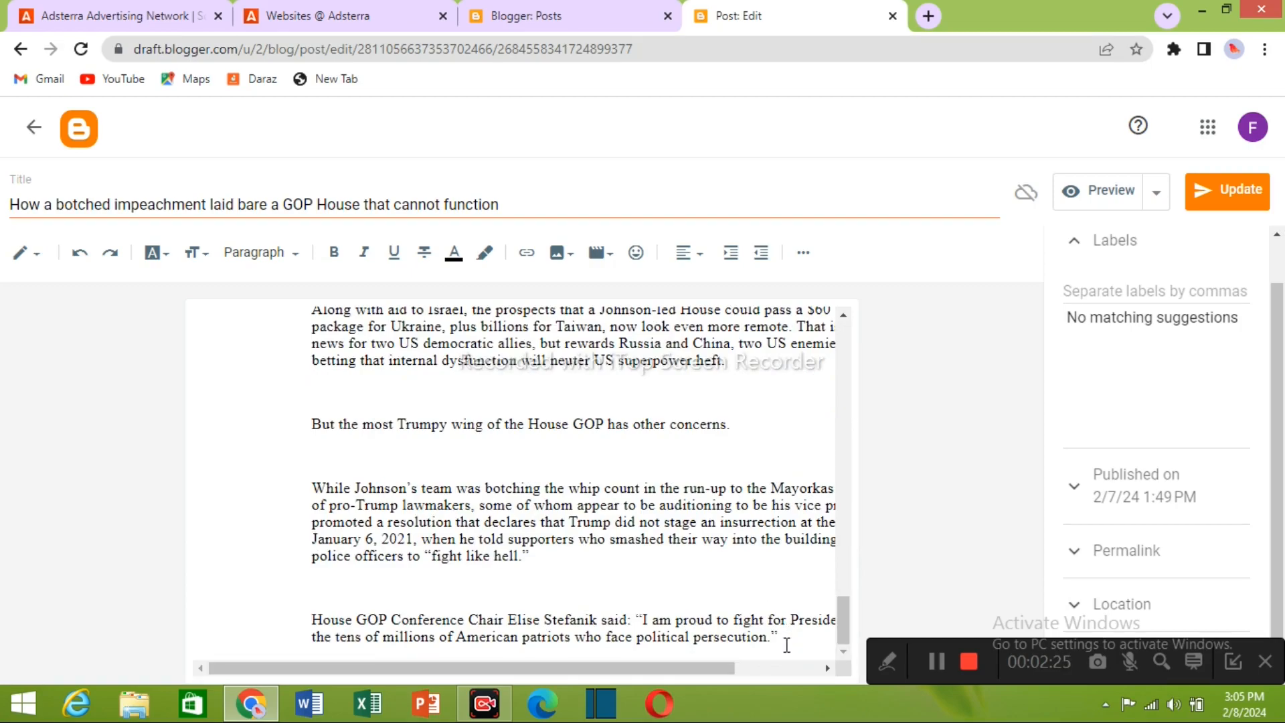
key("Return")
type("farah")
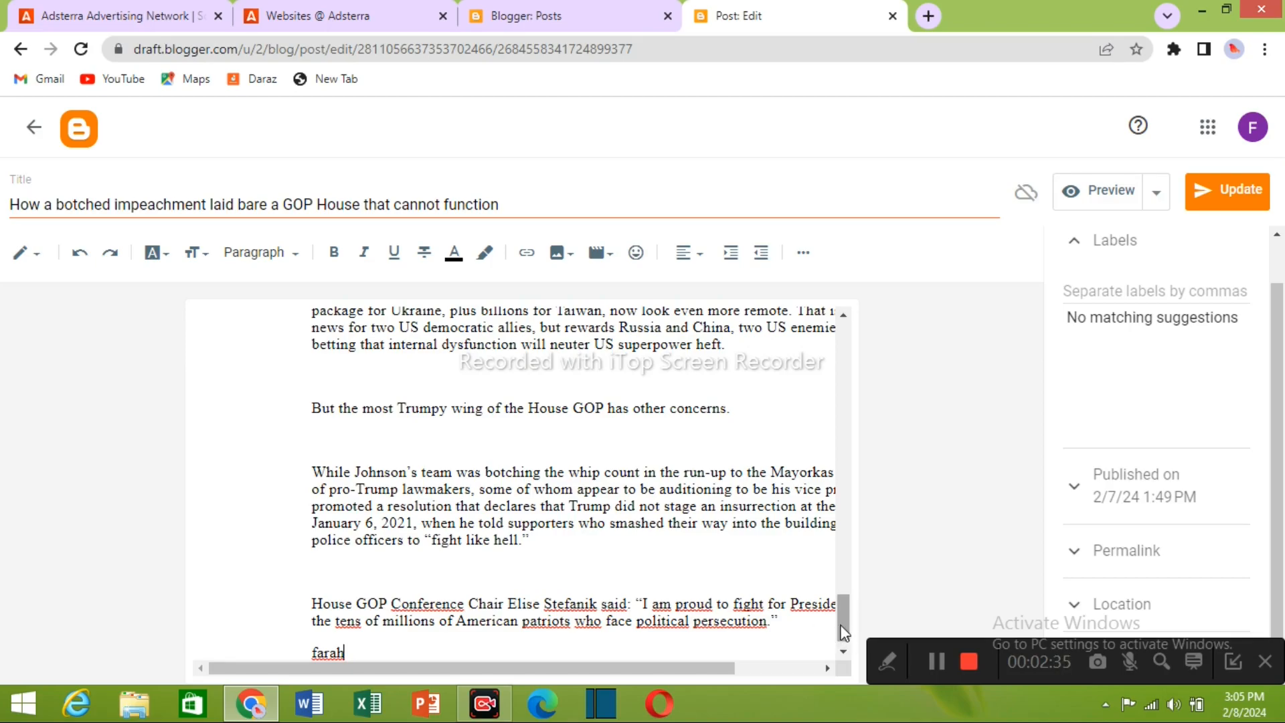
- Switch the post to HTML view and search the page for the placeholder word
left_click_drag(845, 631, 855, 399)
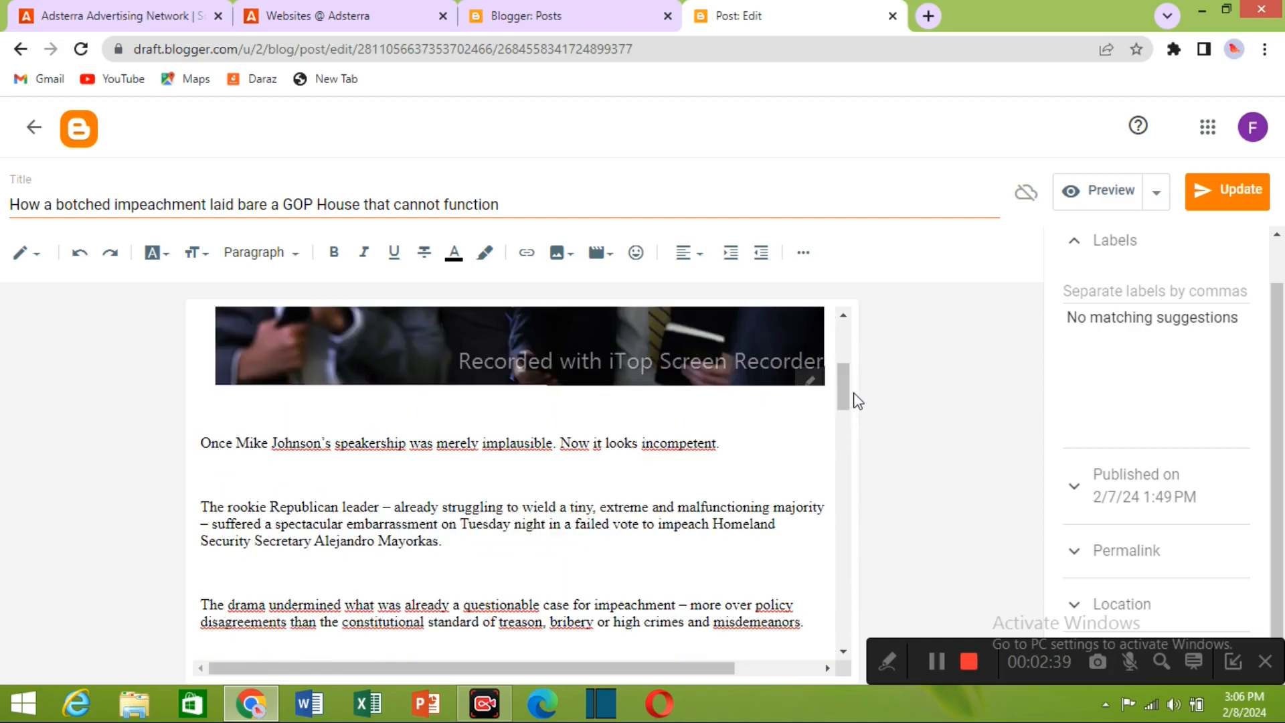
left_click_drag(845, 387, 853, 293)
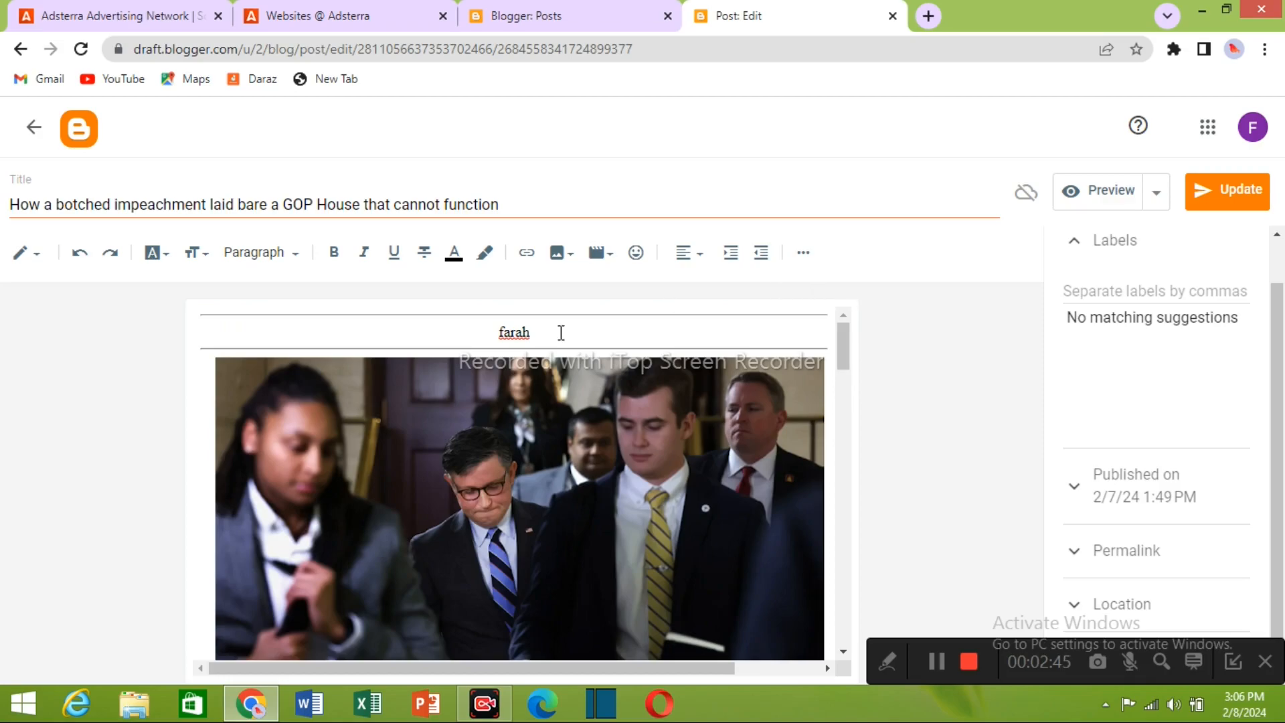
left_click(37, 265)
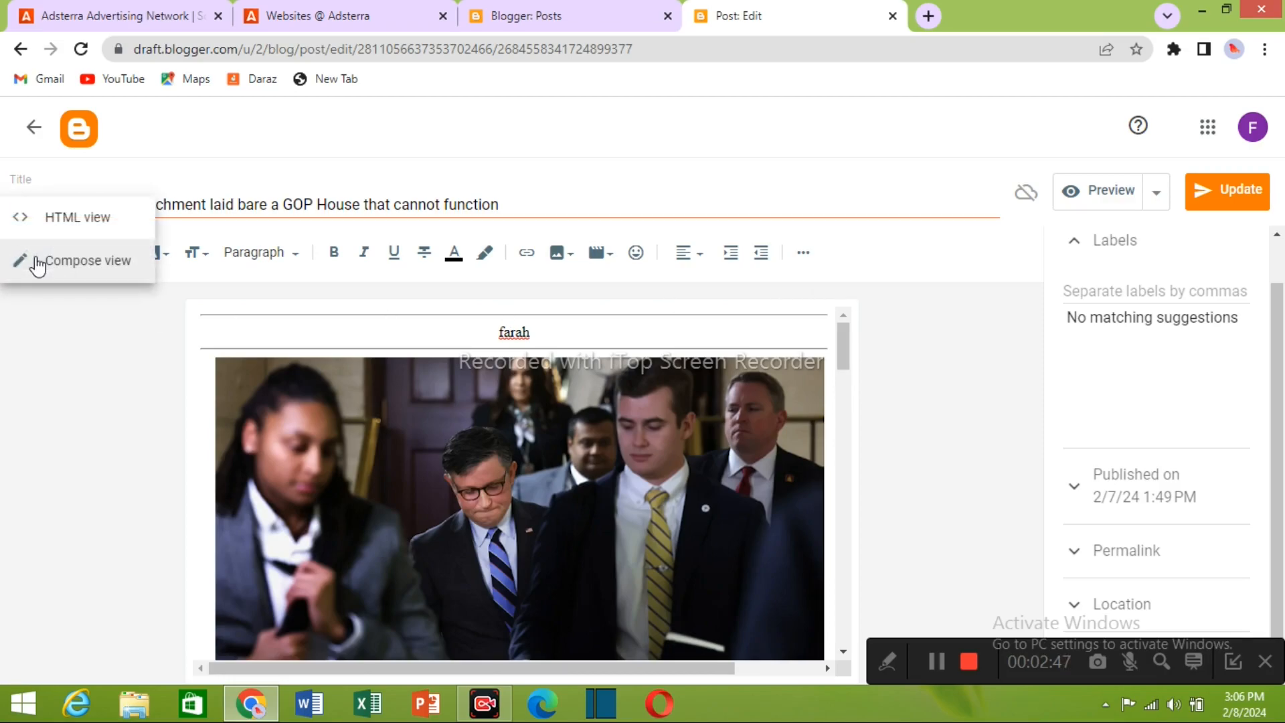
left_click(70, 221)
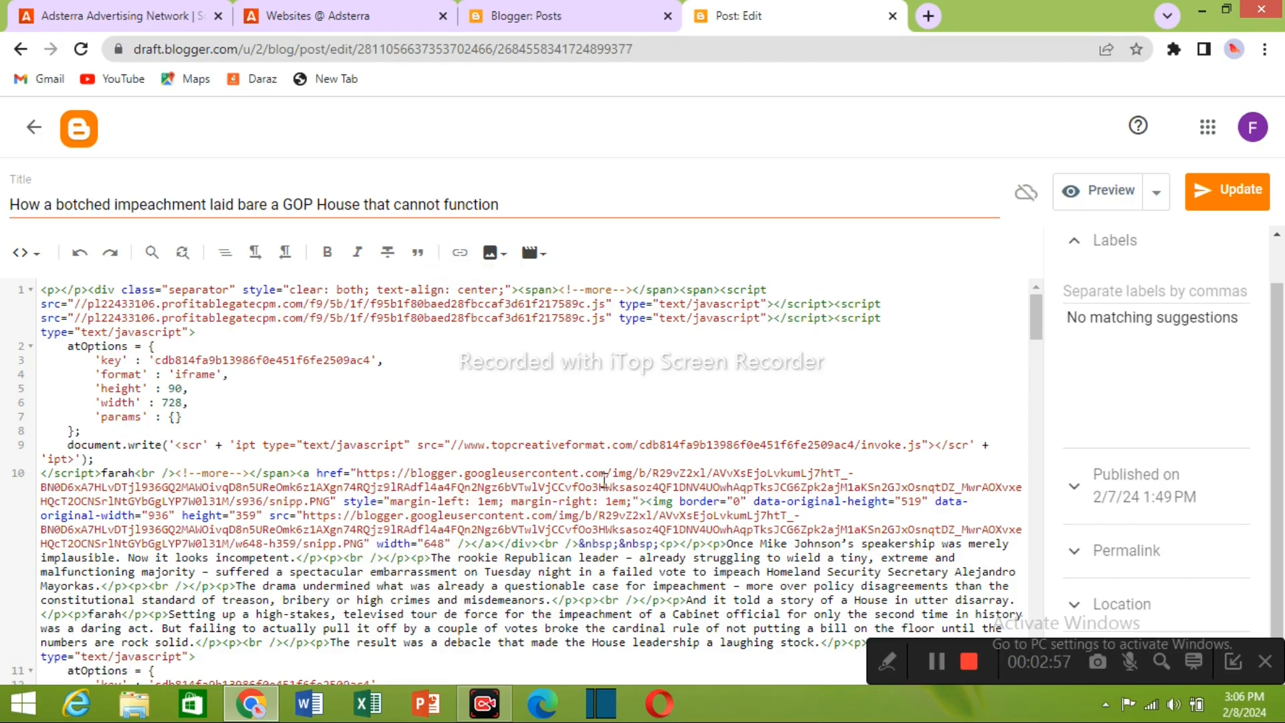
key("ctrl+f")
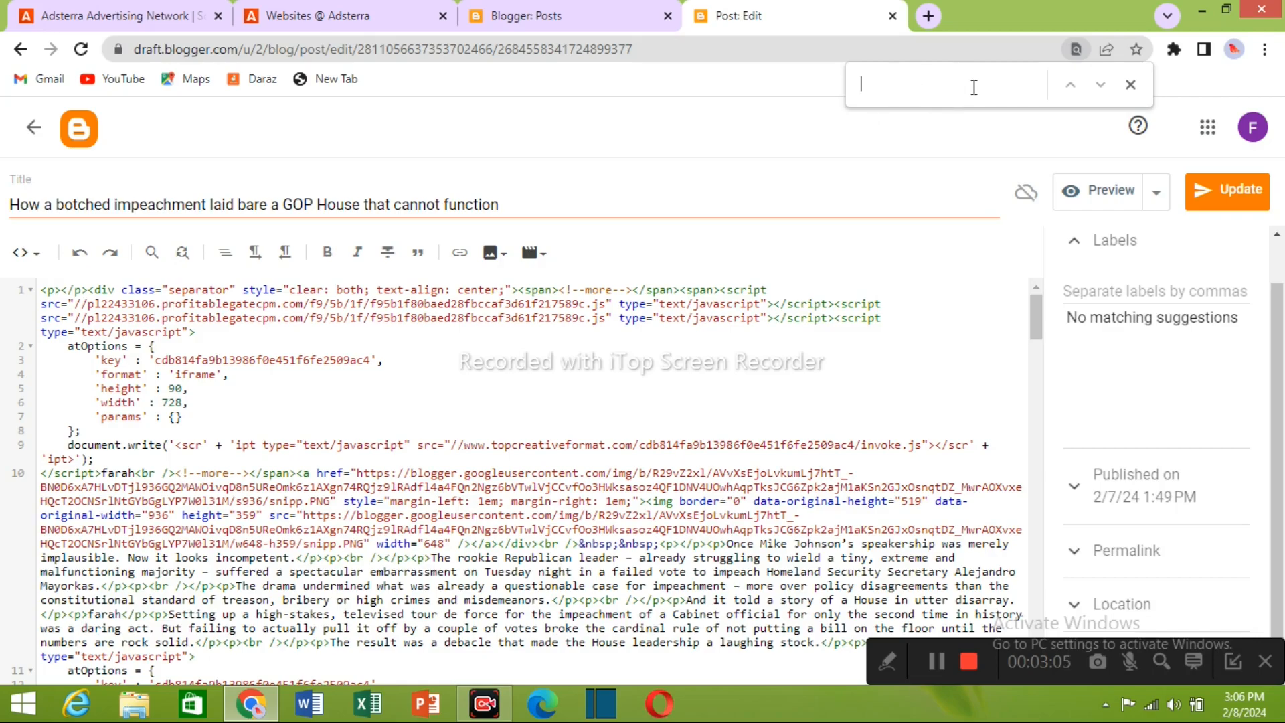
type("Farah")
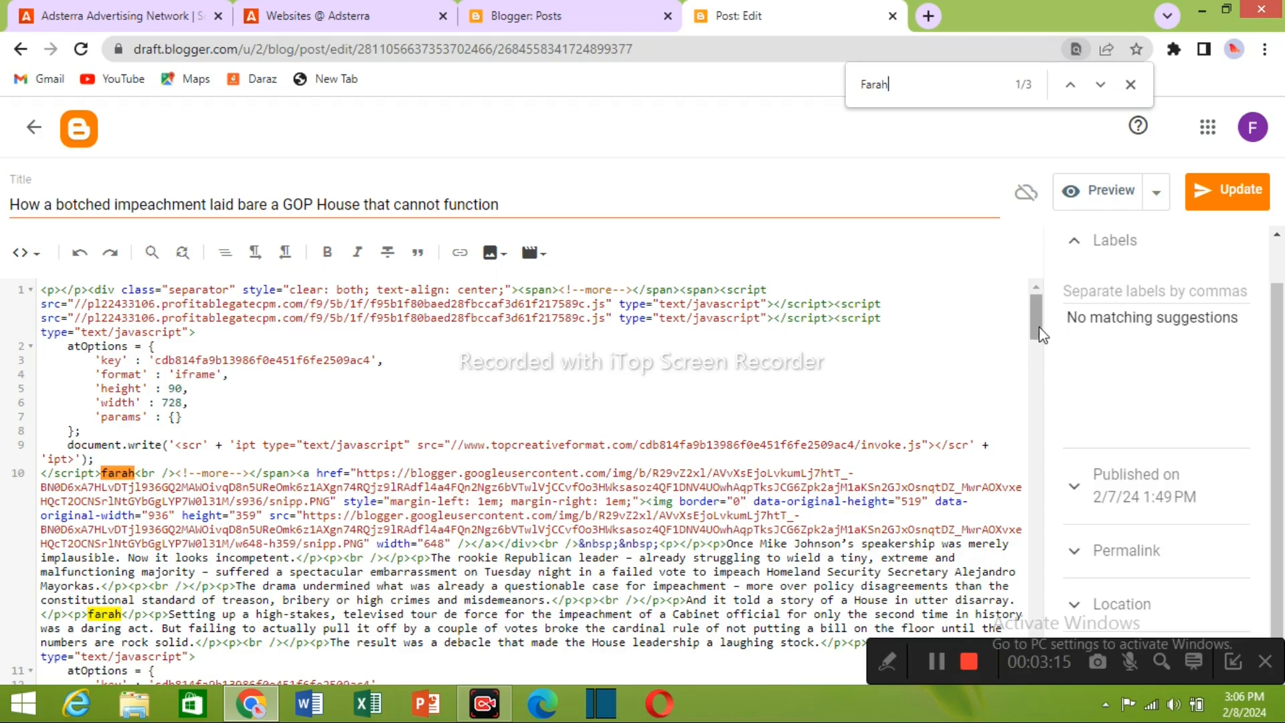
- Delete the first placeholder word, just ahead of the opening photo's code, from the post's HTML
mouse_move(1038, 333)
left_mouse_down()
mouse_move(1056, 513)
mouse_move(1042, 645)
mouse_move(1043, 349)
left_mouse_up()
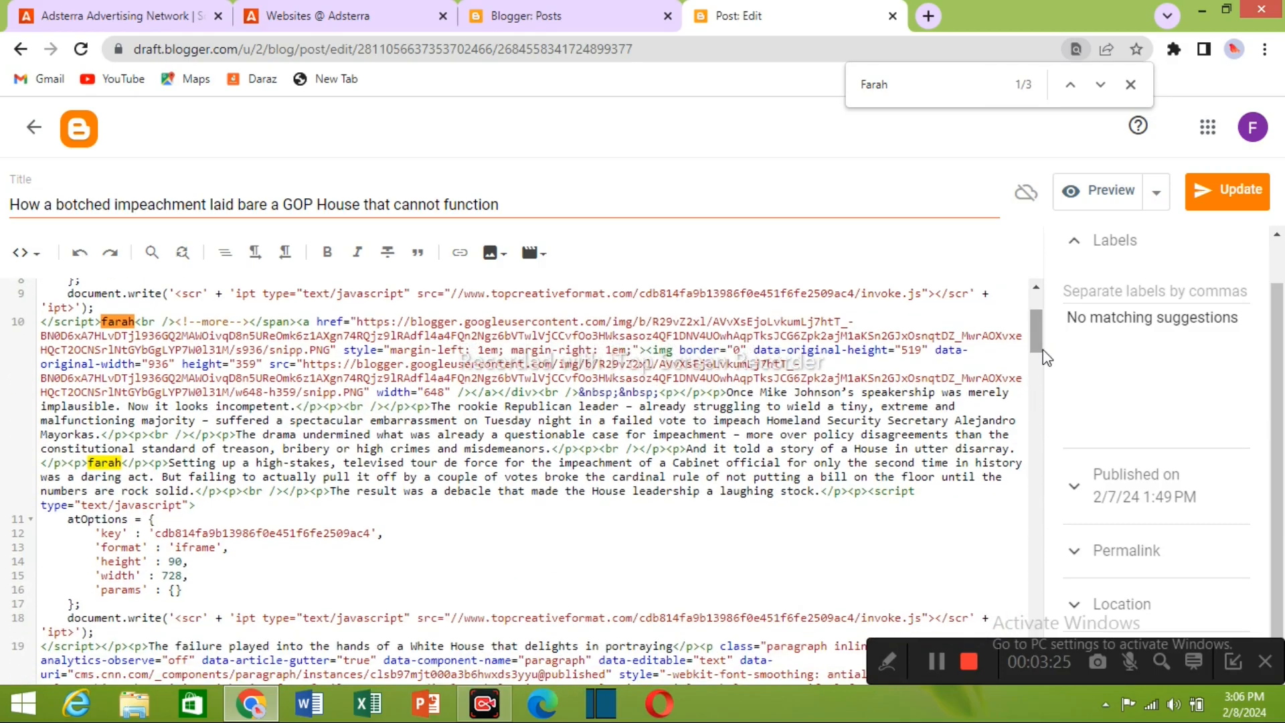
left_click(135, 322)
key("BackSpace")
key("BackSpace")
key("BackSpace")
key("BackSpace")
key("BackSpace")
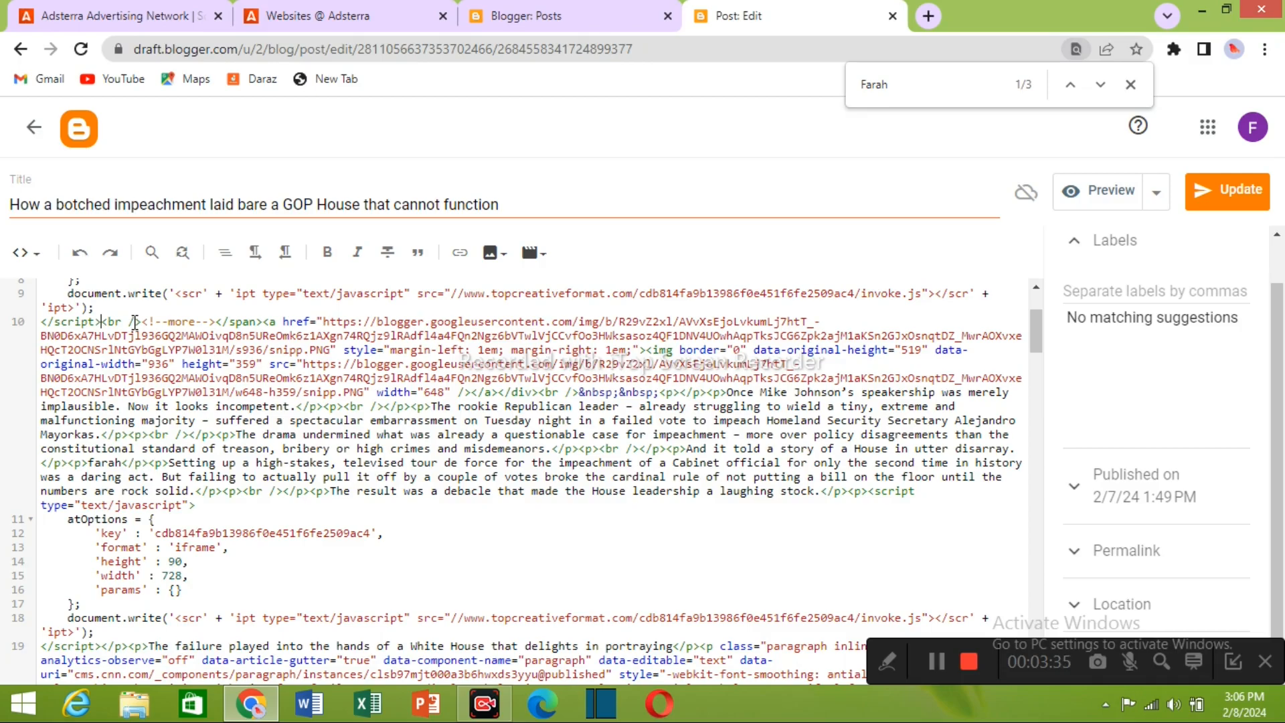
- Copy the Banner 320x50 code from Adsterra and paste it into the post's HTML before the opening photo's line break
left_click(379, 15)
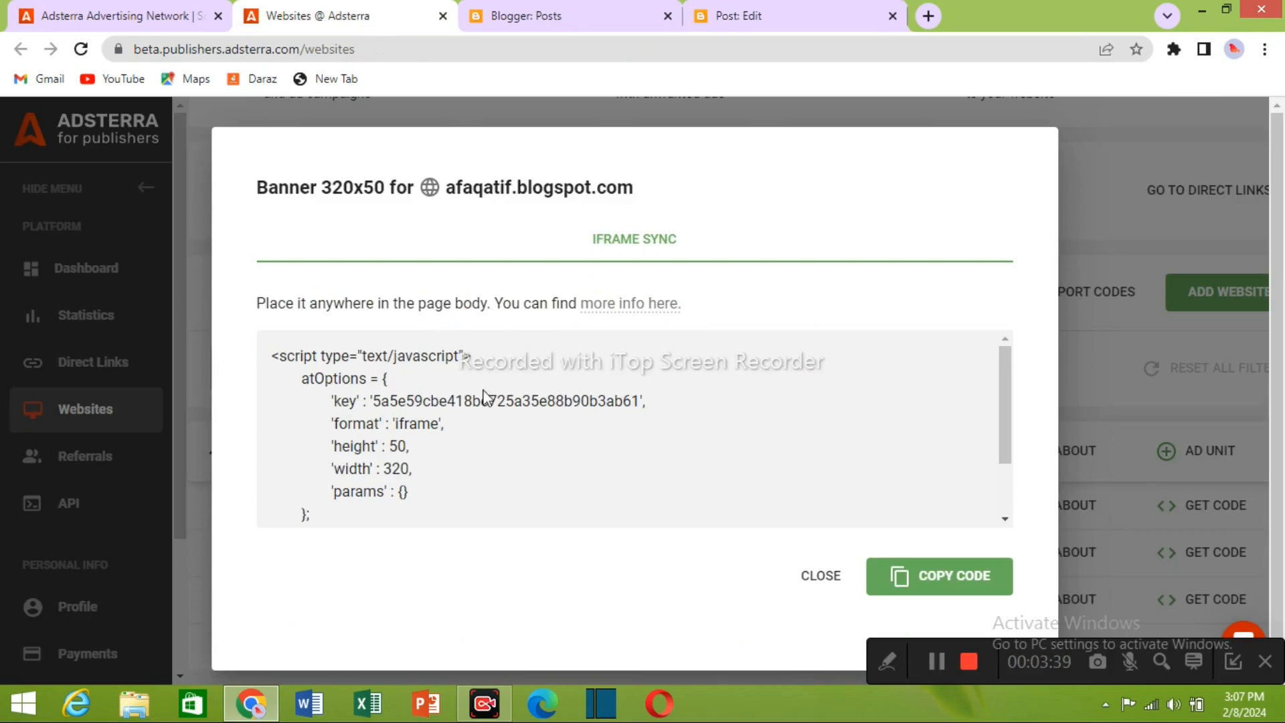
left_click(972, 586)
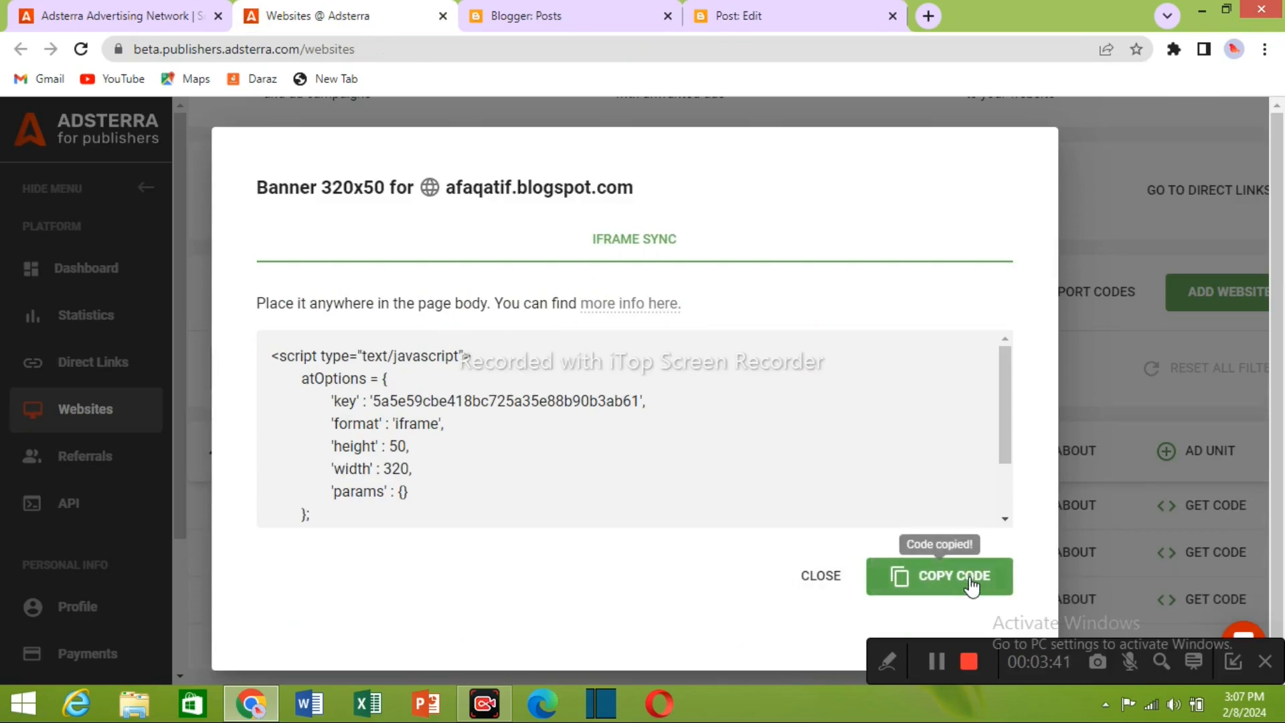
left_click(728, 15)
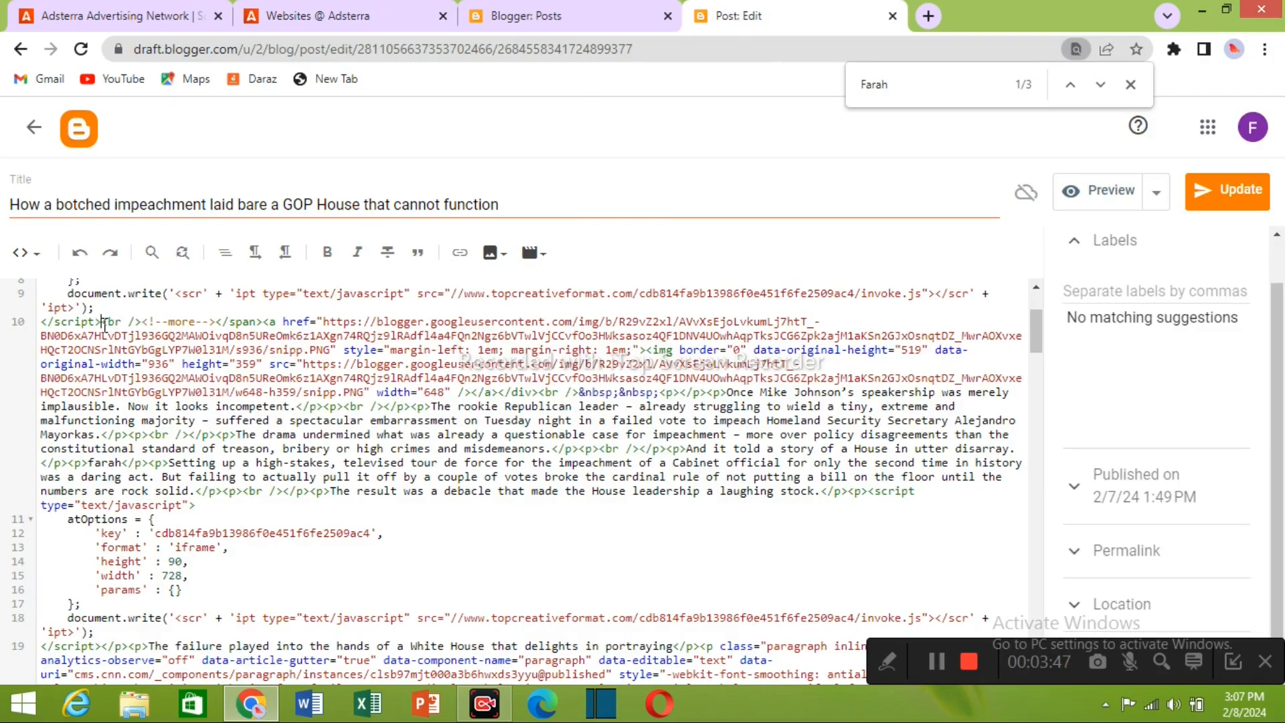
left_click(105, 322)
key("ctrl+v")
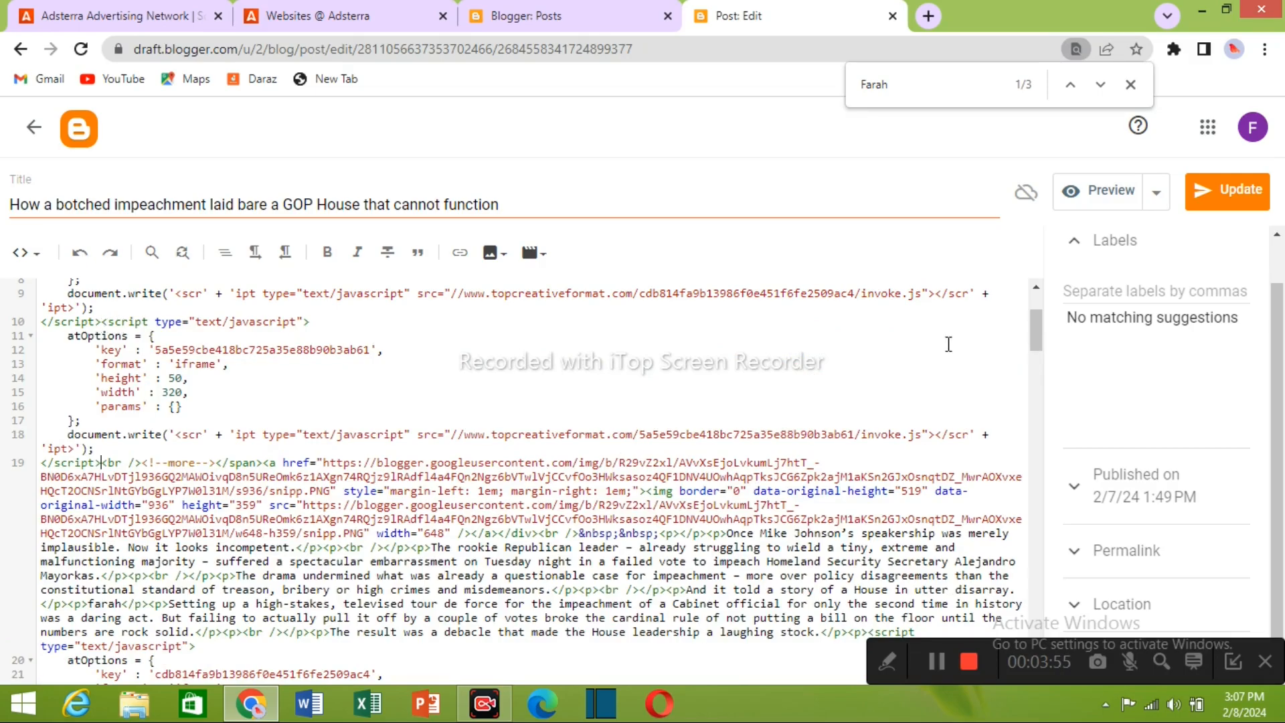
- Replace the last placeholder word, after the Elise Stefanik quote, with the copied banner code and update the post
left_click_drag(1036, 328, 1034, 382)
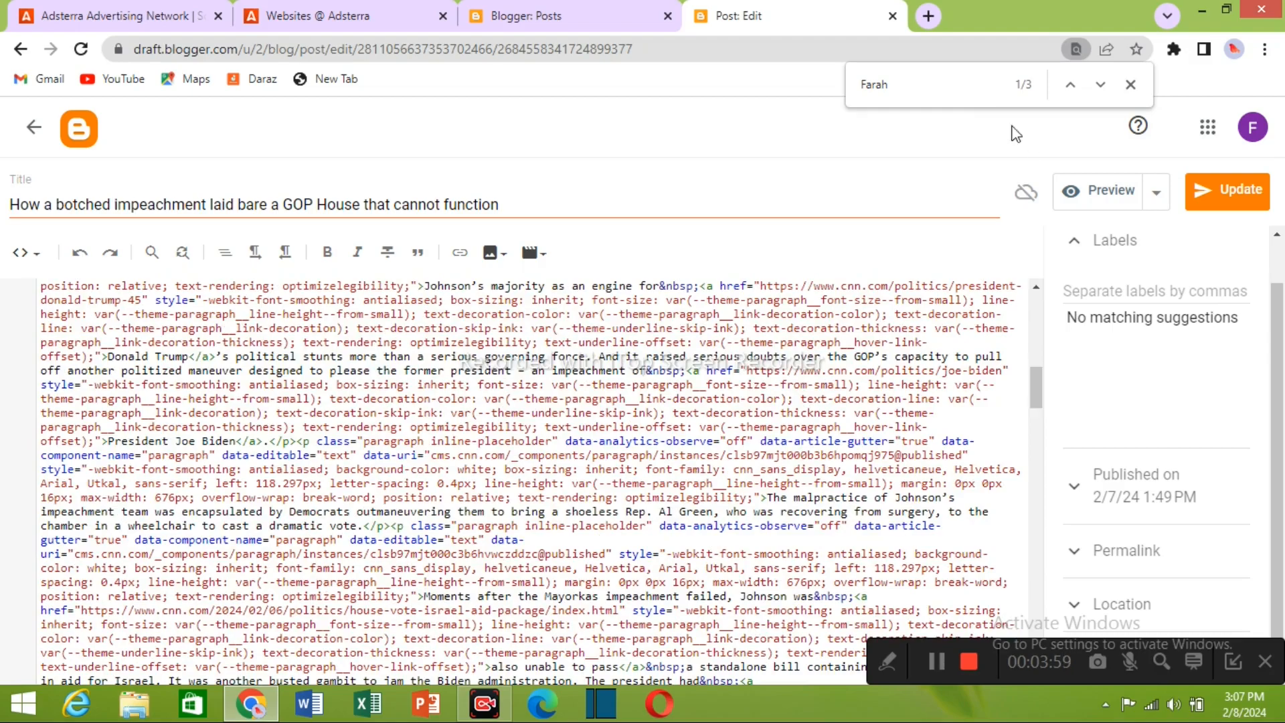
left_click(1070, 85)
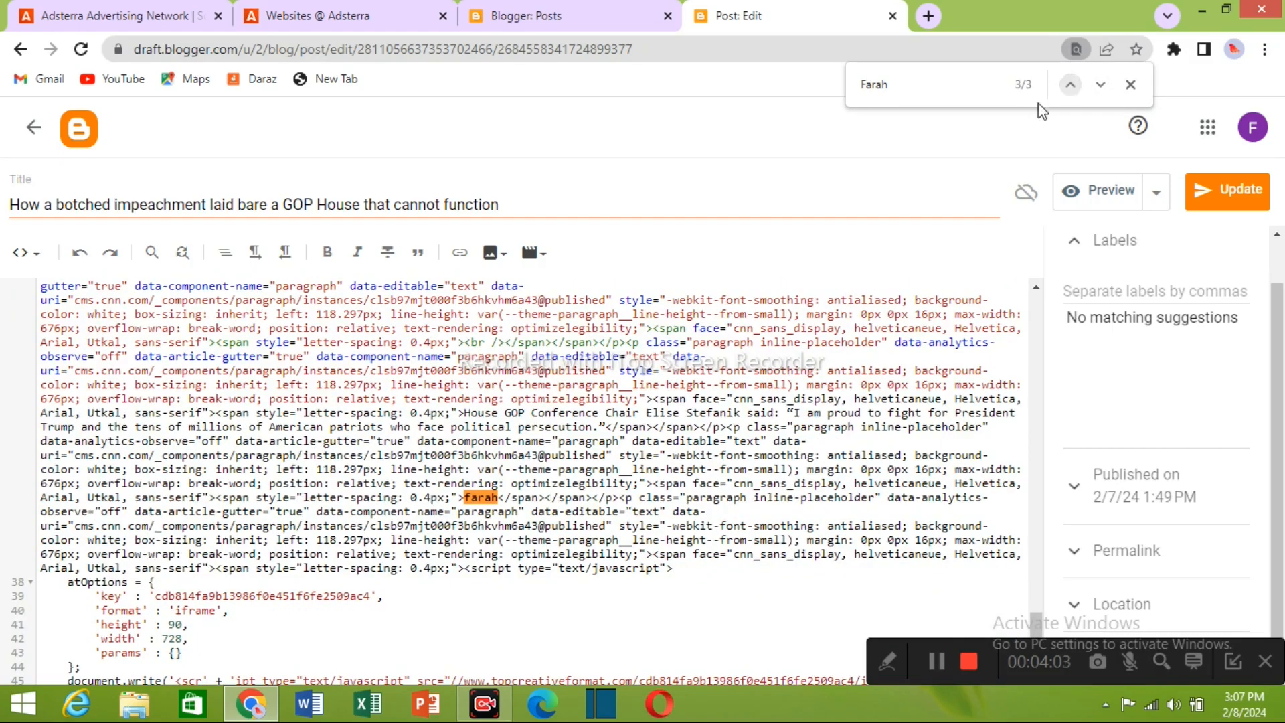
left_click(500, 496)
key("BackSpace")
key("BackSpace")
key("BackSpace")
key("BackSpace")
key("BackSpace")
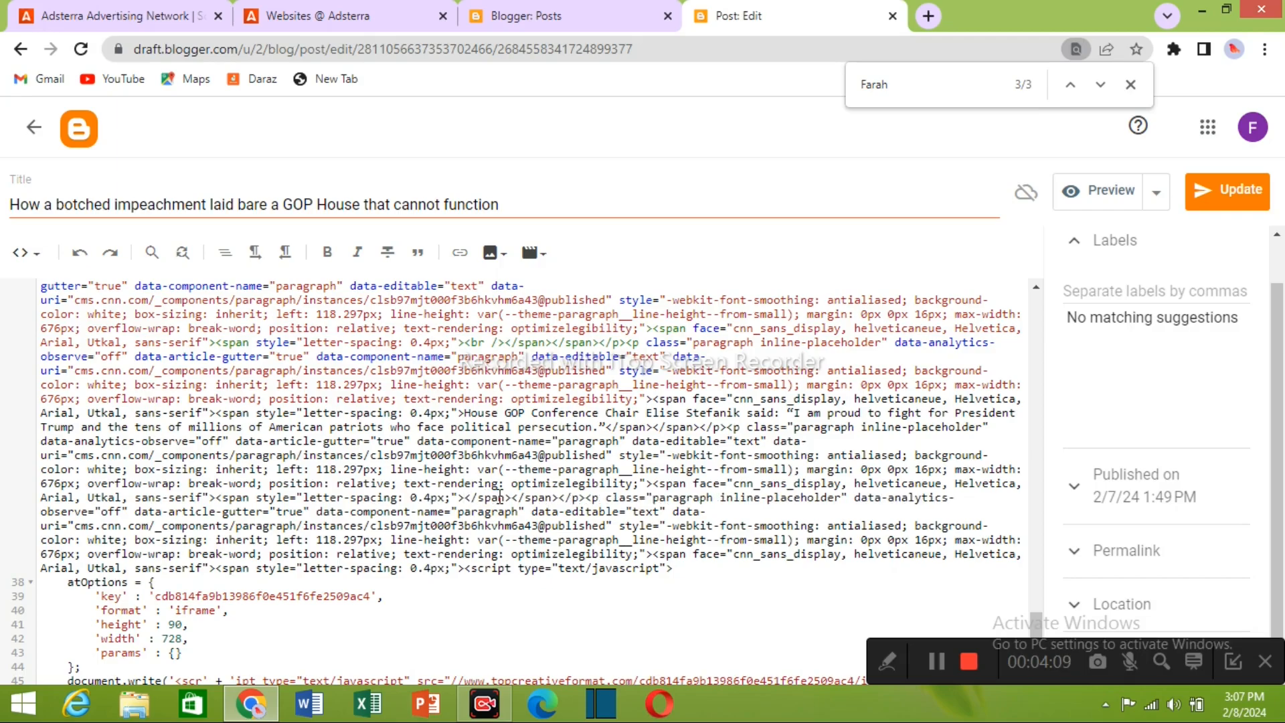
key("ctrl+v")
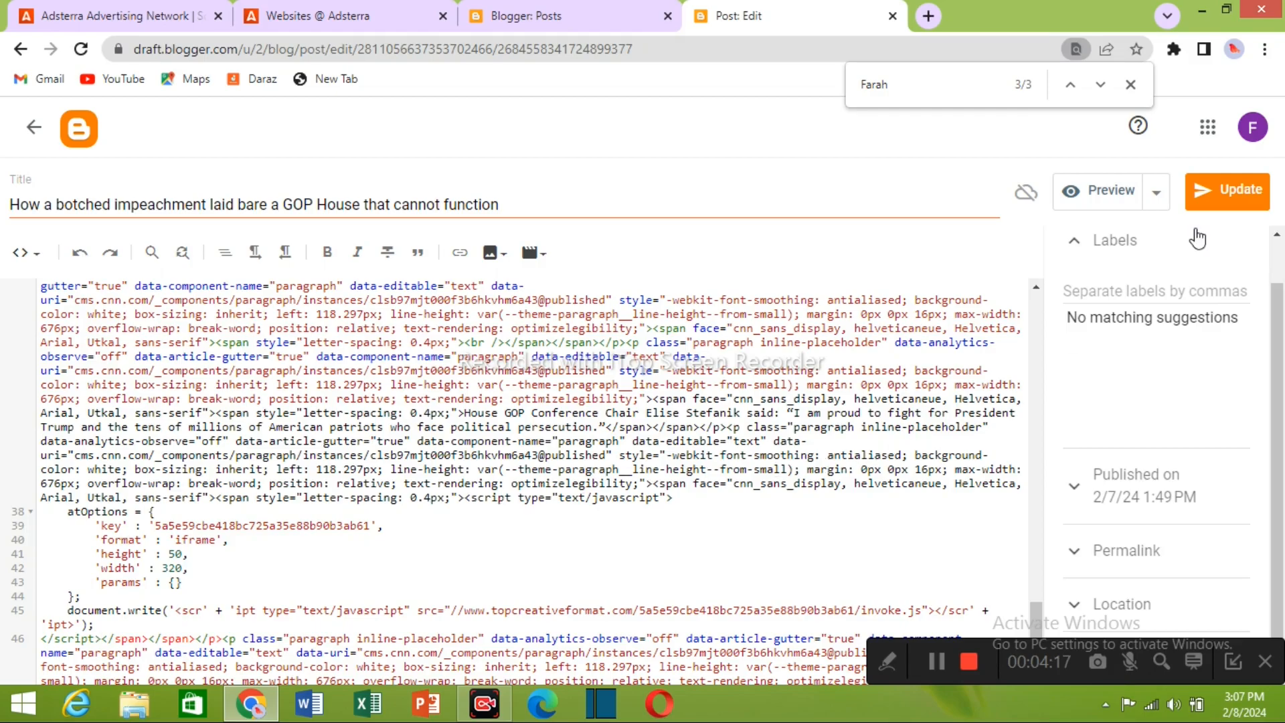
left_click(1230, 202)
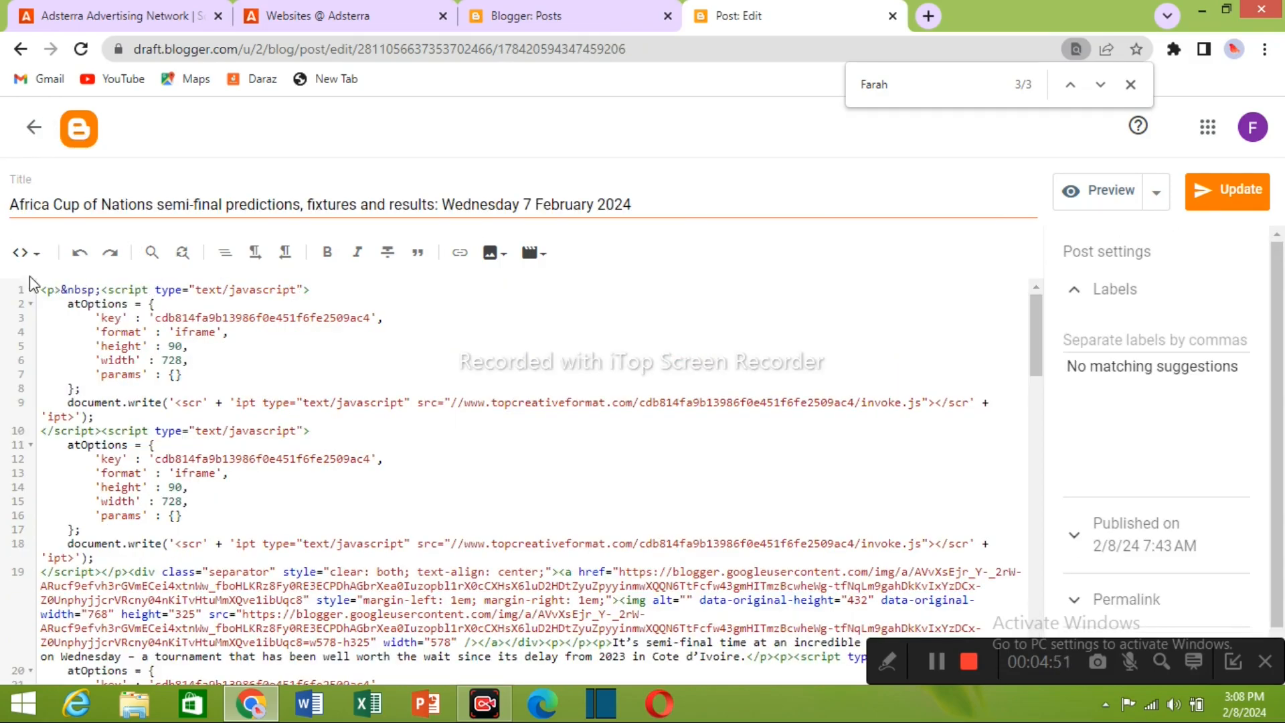
- Look over the Africa Cup of Nations post in Compose view and return to a refreshed list of posts
left_click(22, 258)
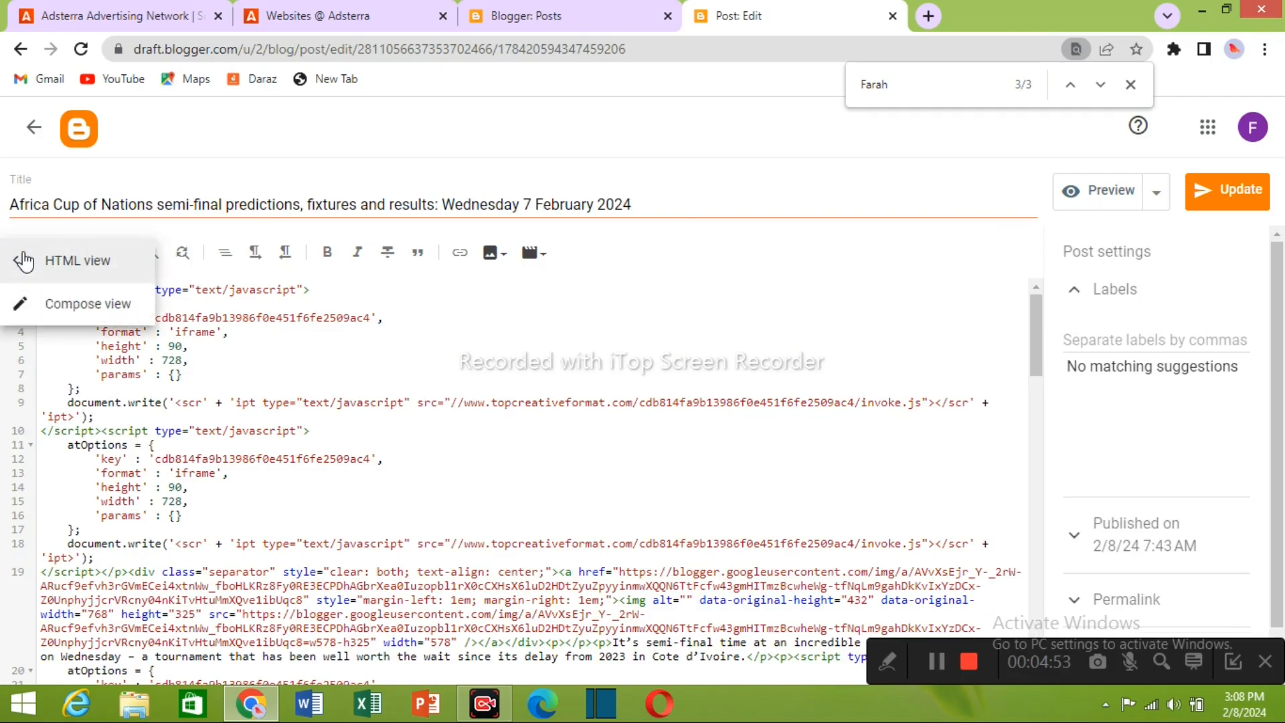
left_click(52, 305)
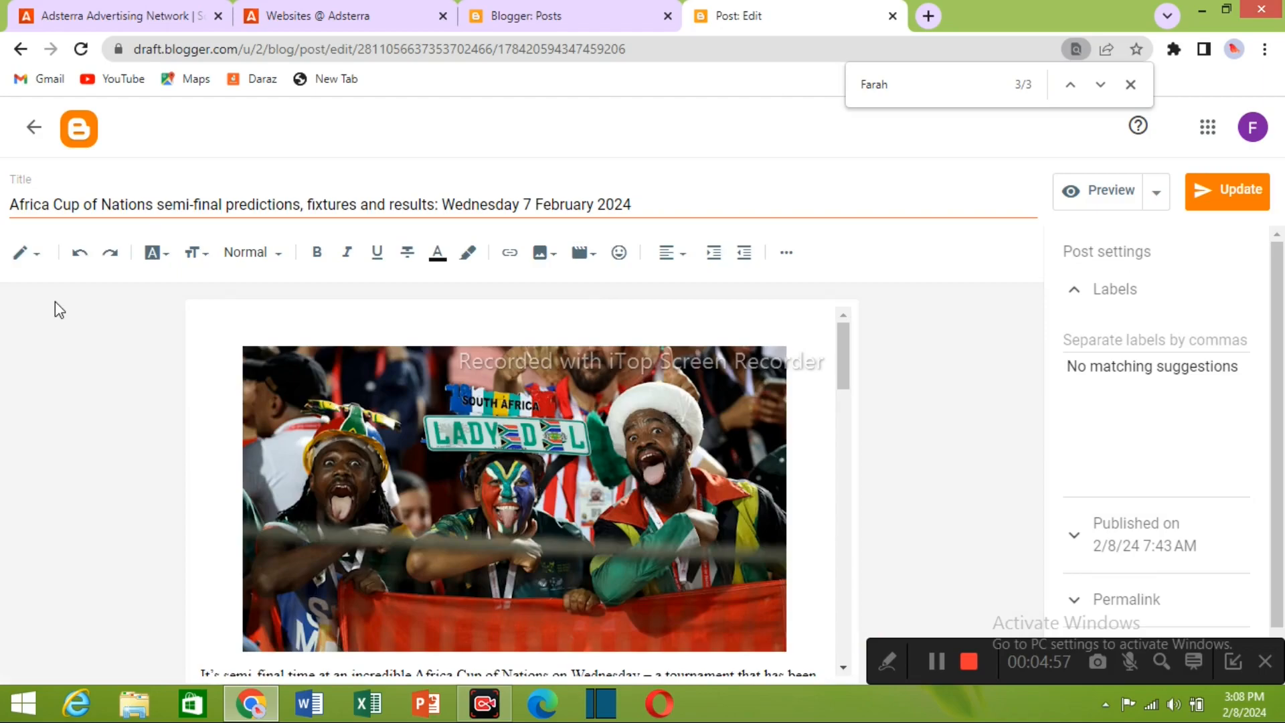
left_click_drag(849, 362, 853, 320)
left_click(1228, 197)
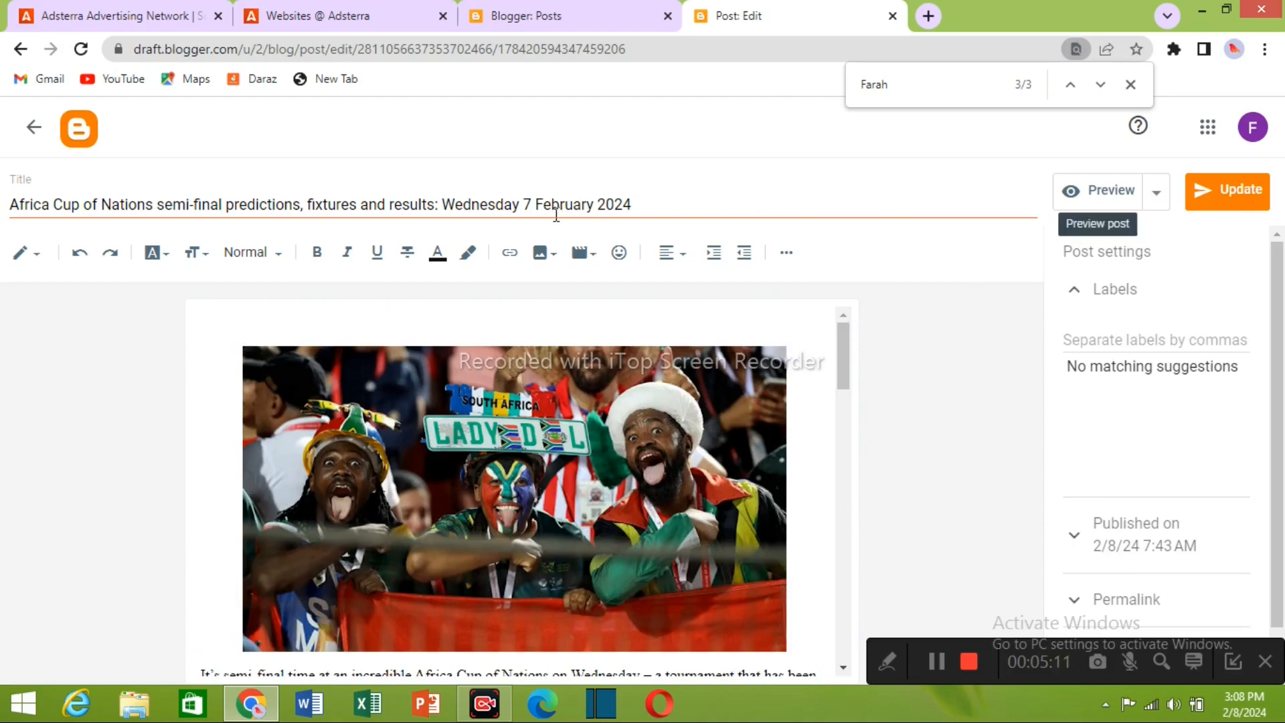
left_click(42, 129)
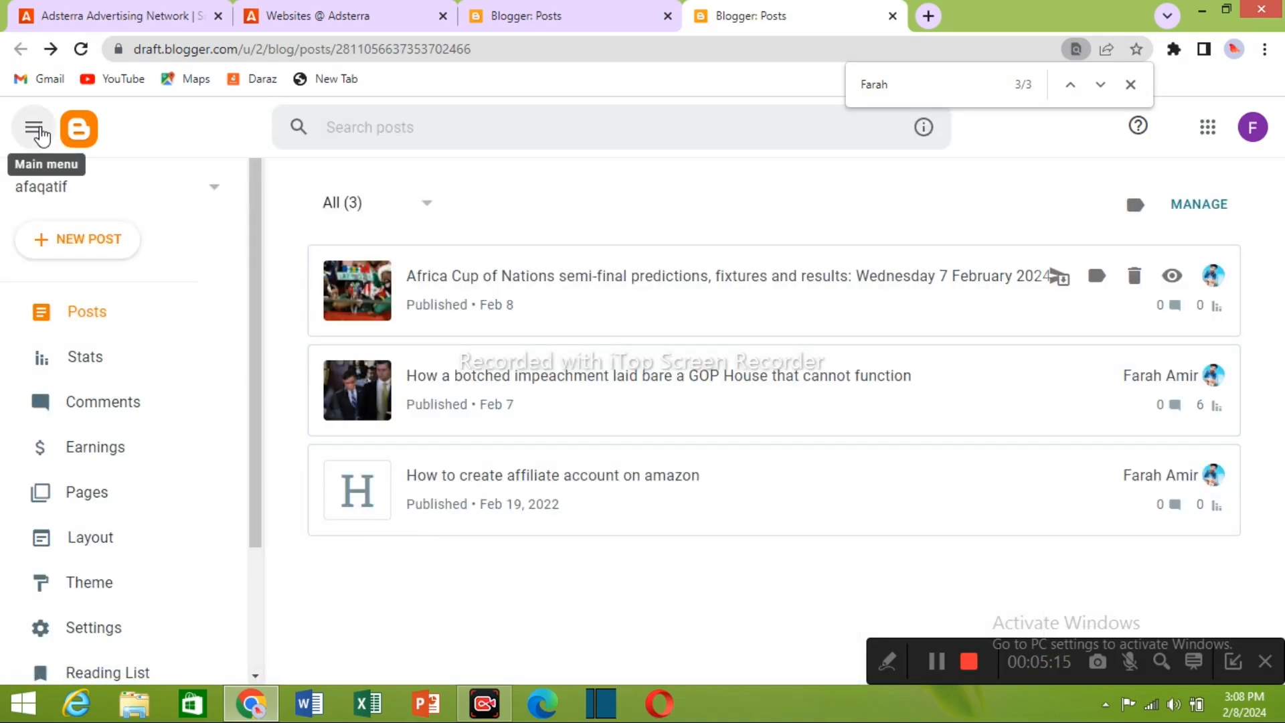
left_click(82, 51)
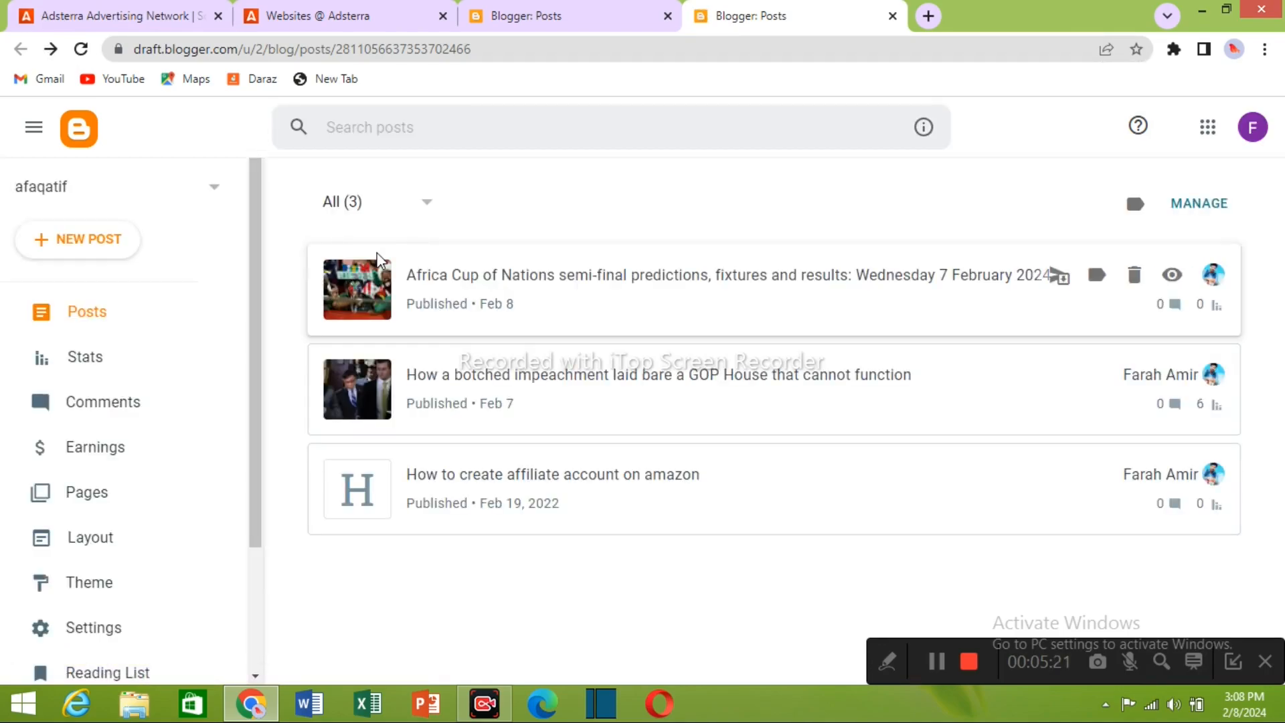
- Open the Africa Cup of Nations post and the botched impeachment post in turn and look over their content
left_click(570, 300)
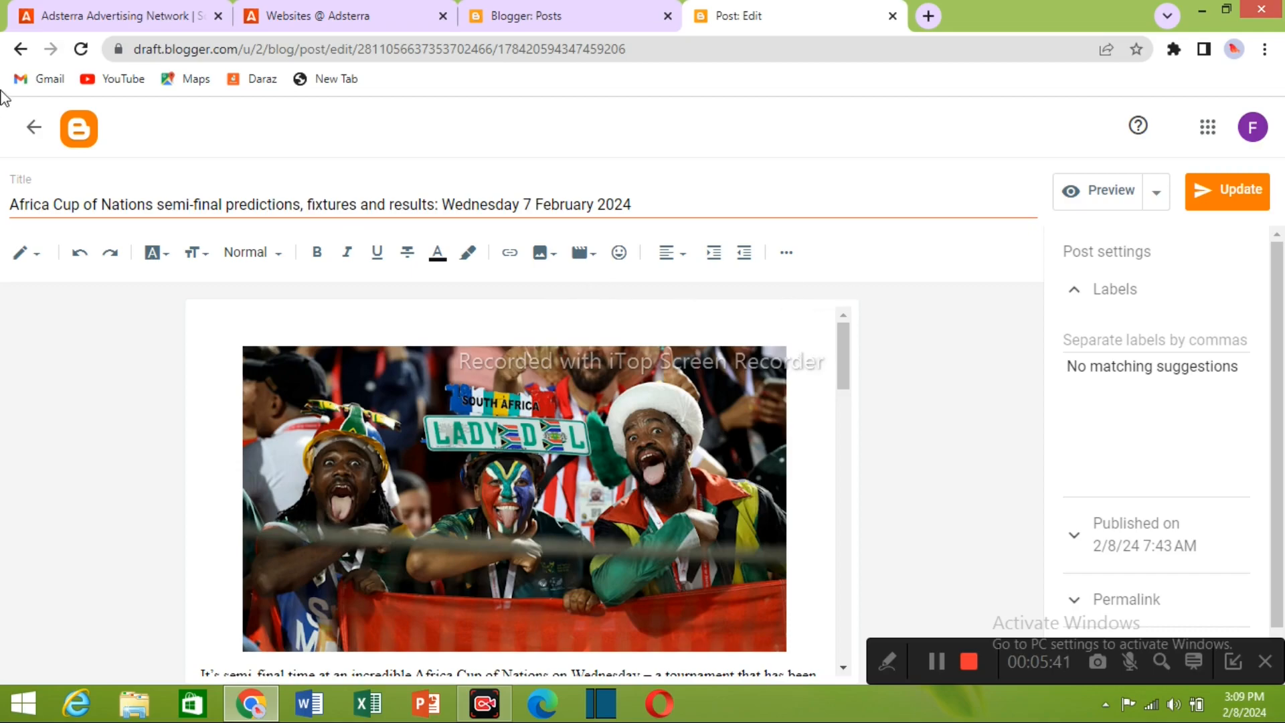
left_click(21, 50)
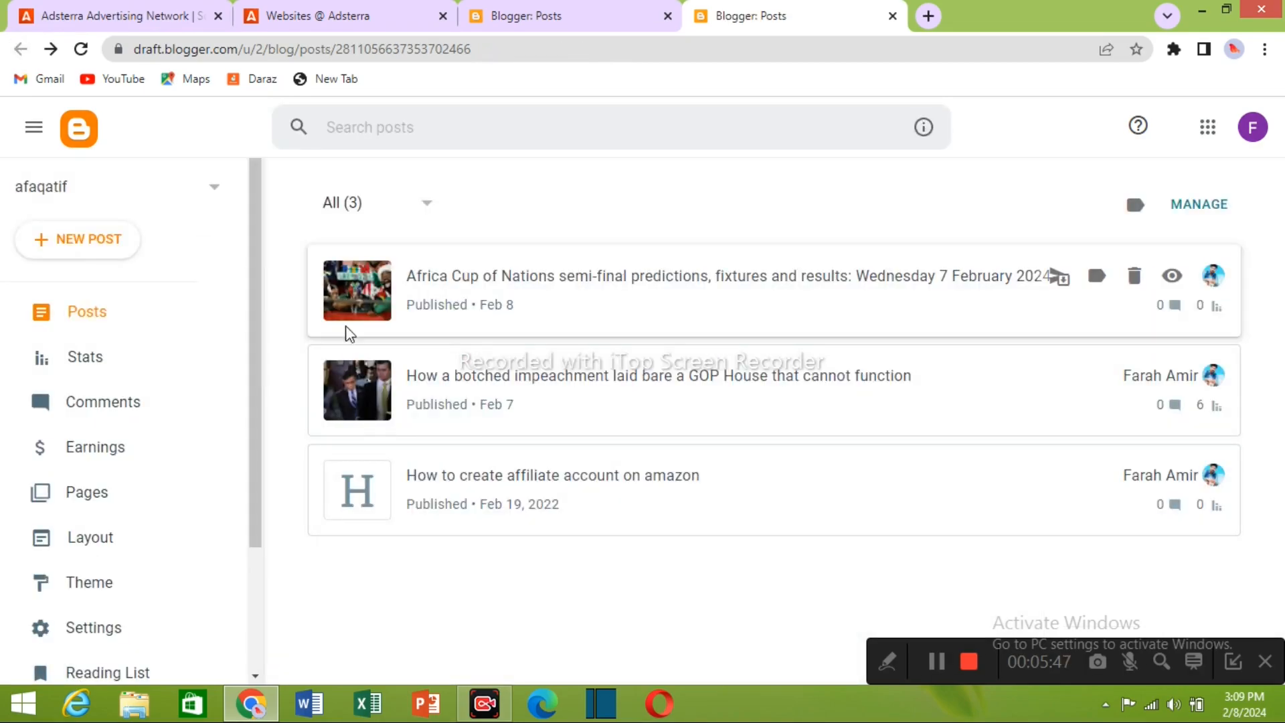
left_click(520, 403)
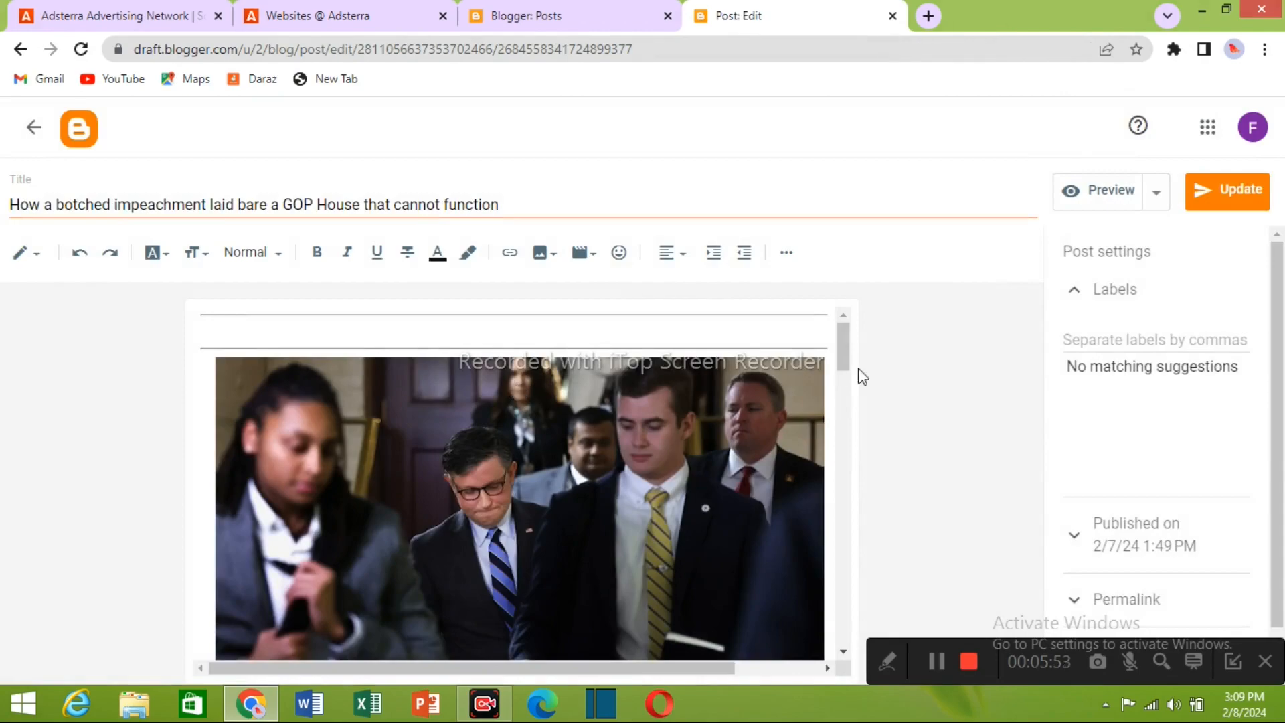
mouse_move(842, 348)
left_mouse_down()
mouse_move(858, 538)
mouse_move(856, 363)
left_mouse_up()
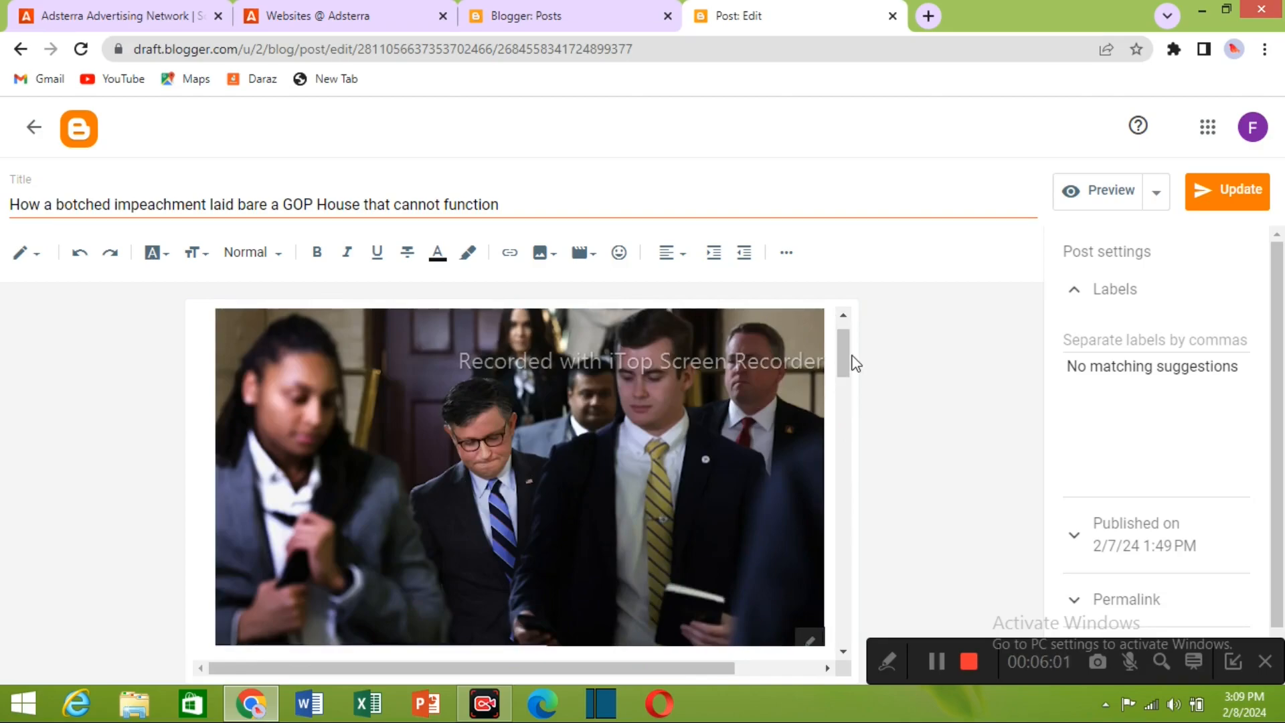
- Preview the Africa Cup of Nations post and examine the banner ads between its paragraphs and under its title
left_click(1099, 199)
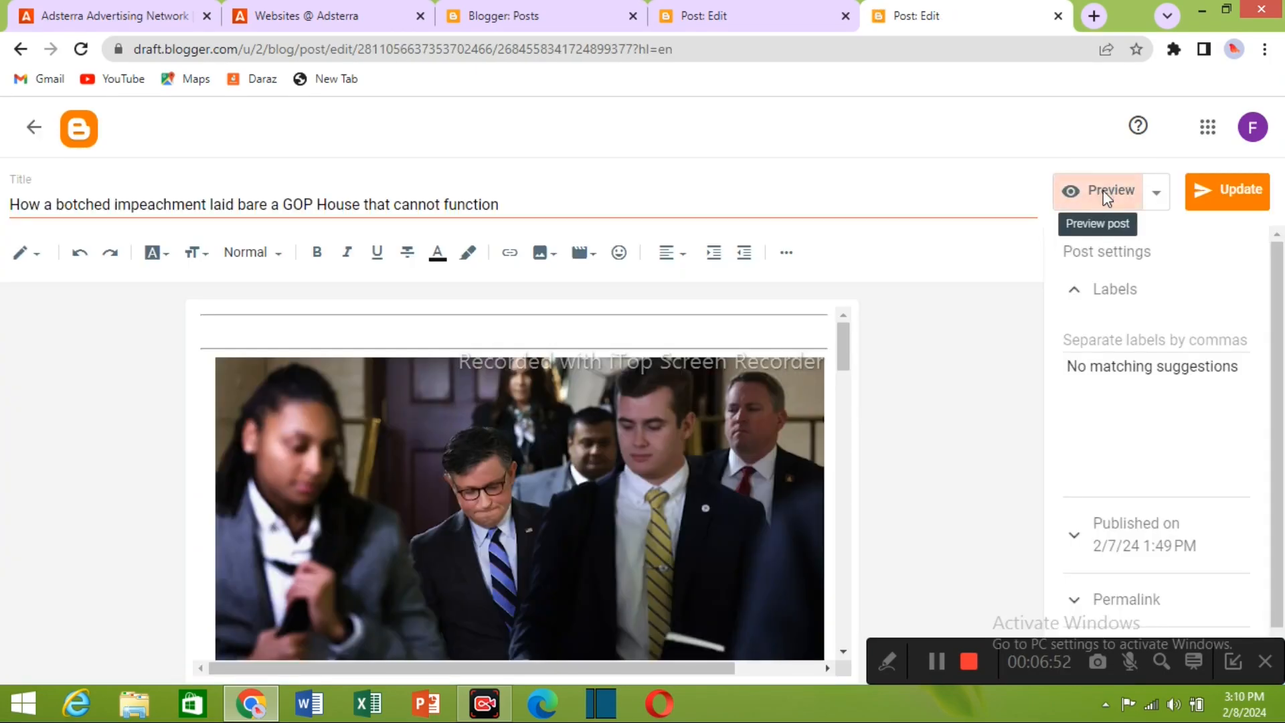
left_click(1103, 192)
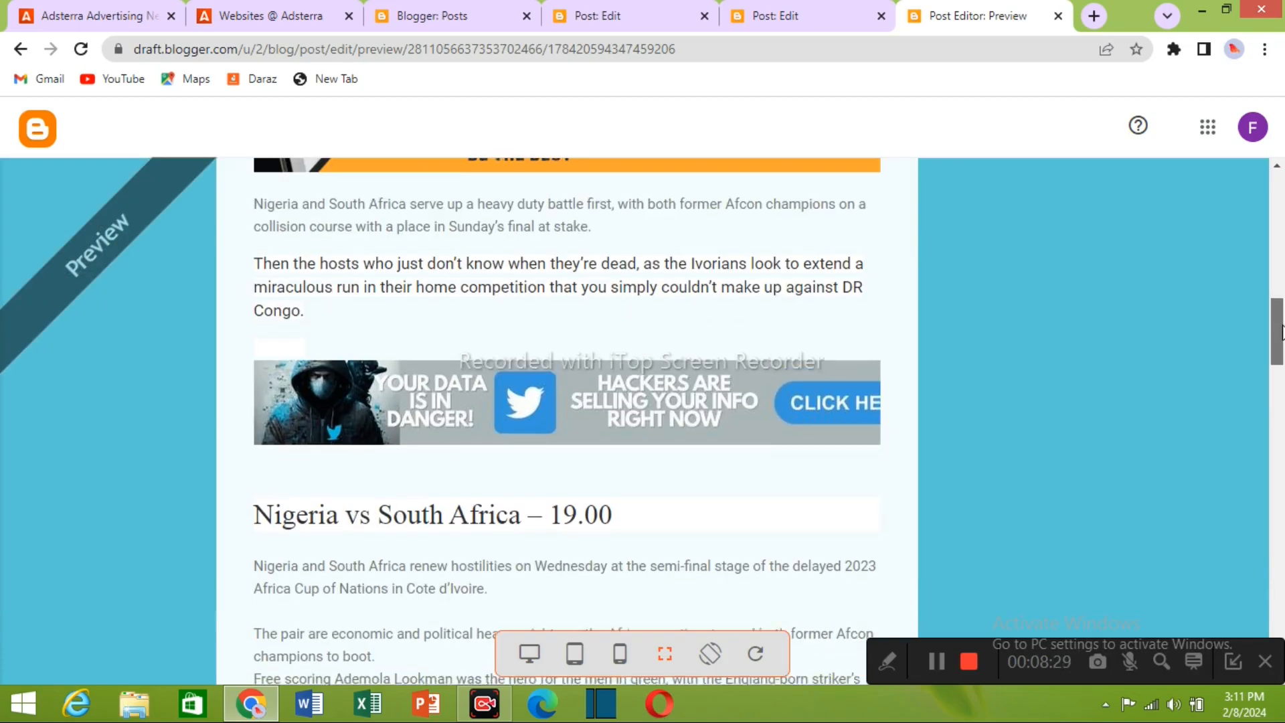
left_click_drag(1281, 333, 1279, 127)
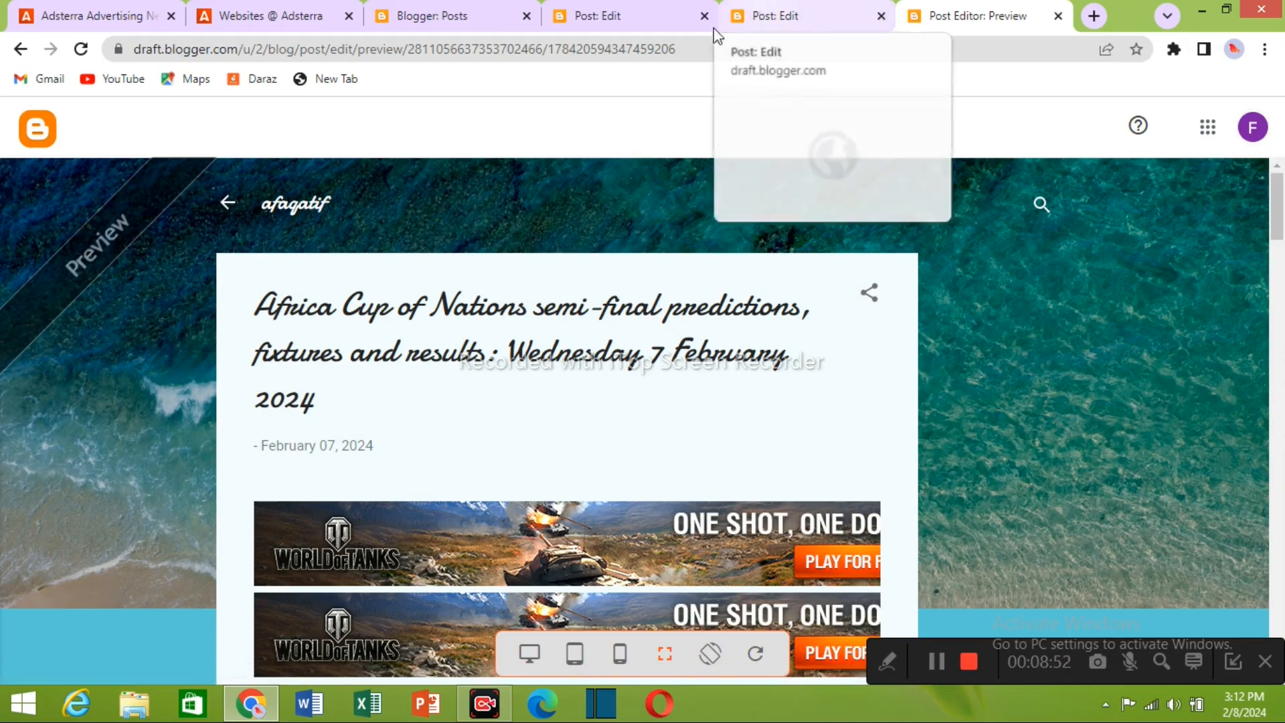
- Copy the Africa Cup of Nations preview's address and open the Short URL site through a Google search for "url shortener"
left_click_drag(681, 49, 124, 65)
key("ctrl+c")
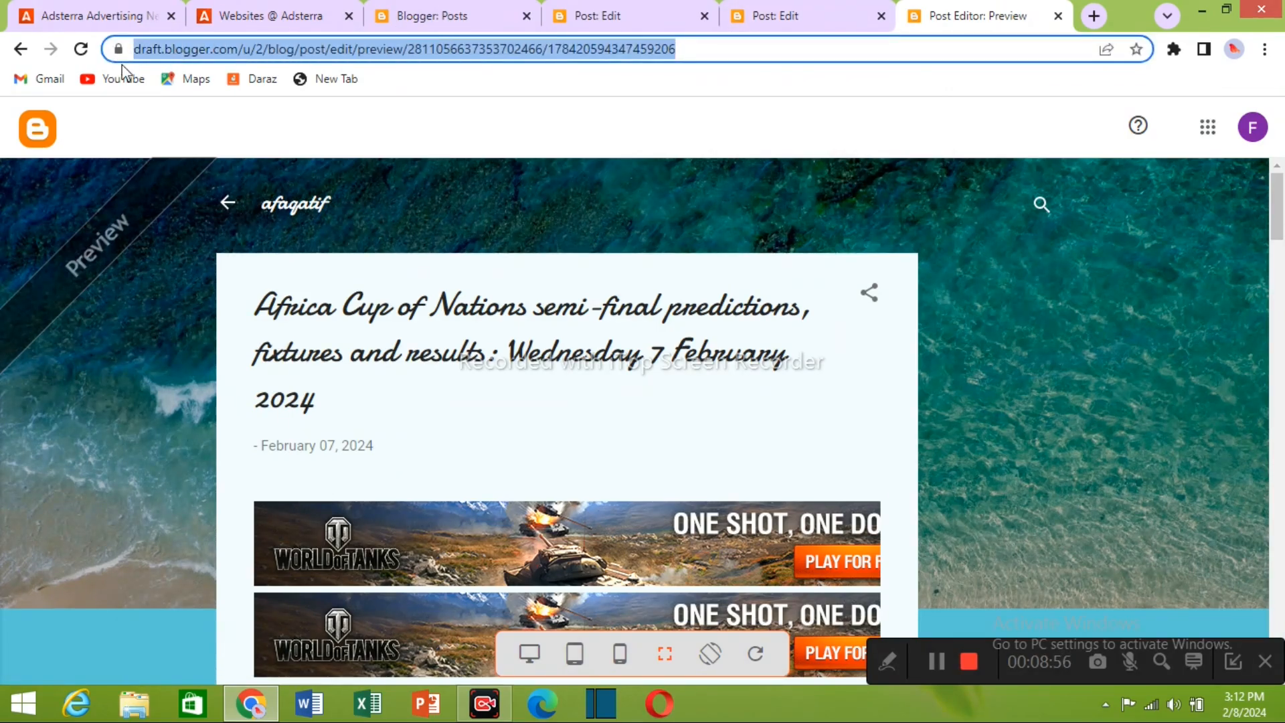
left_click(1094, 16)
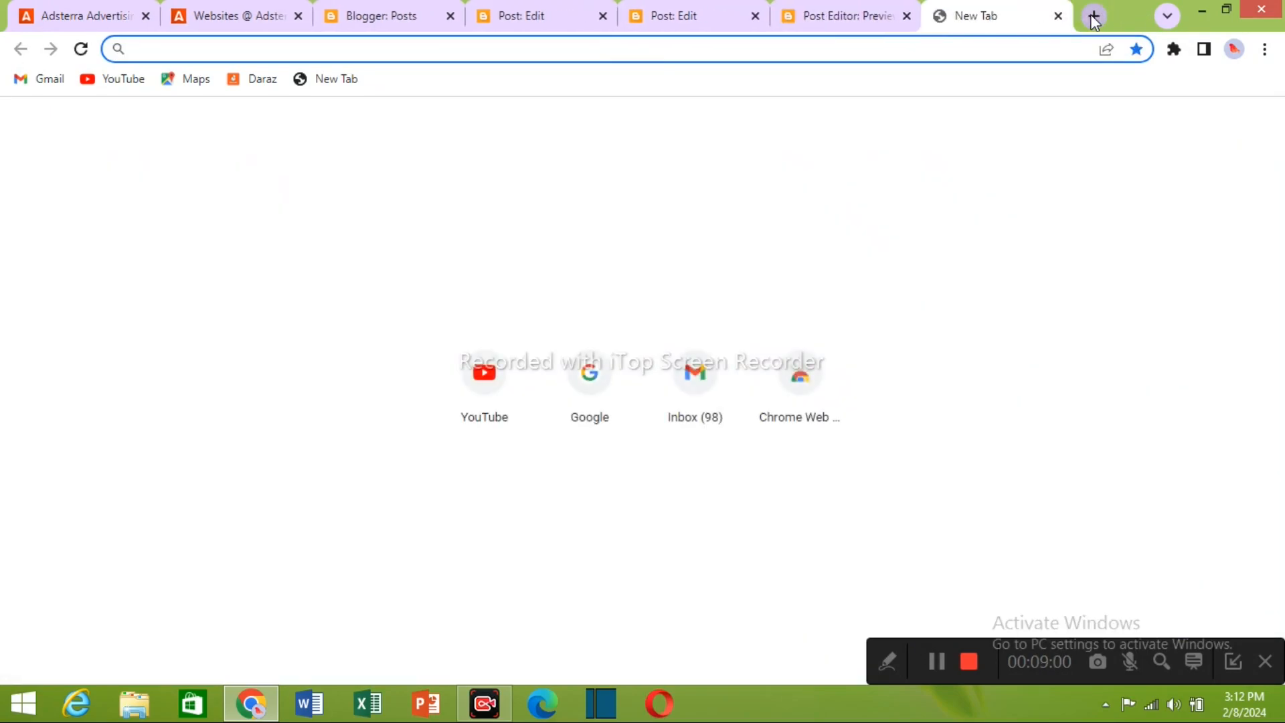
left_click(588, 410)
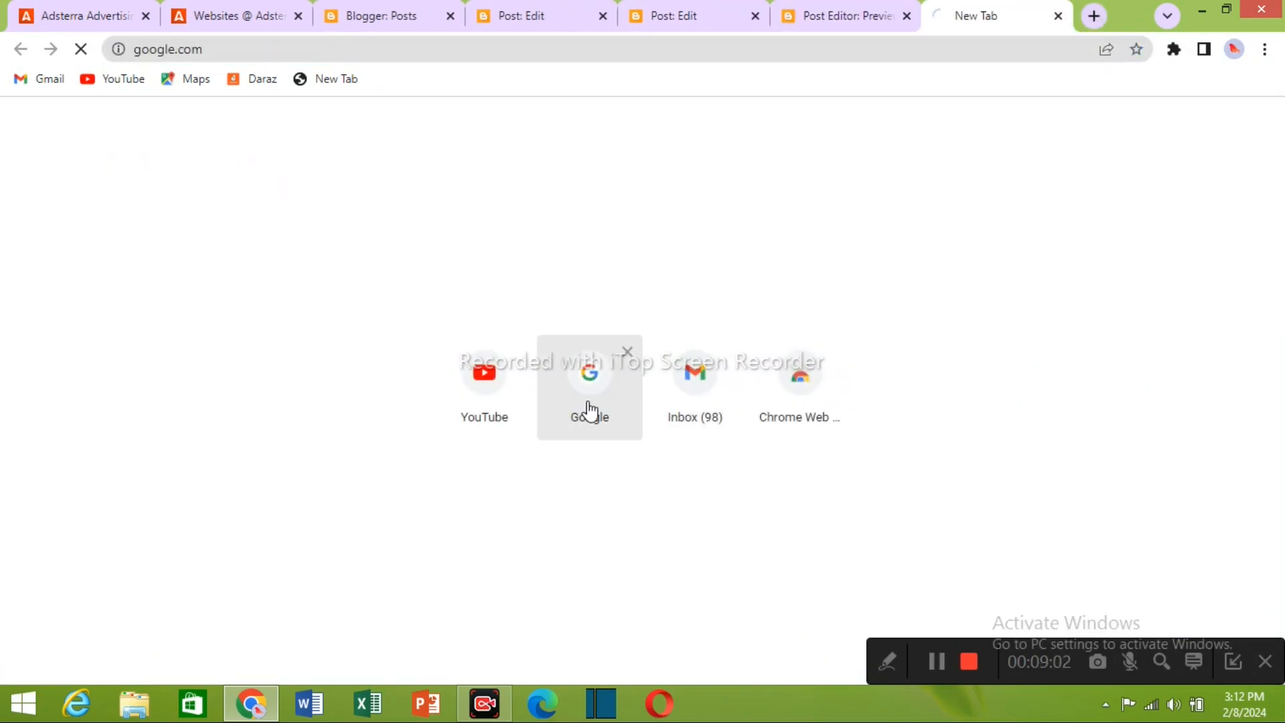
left_click(596, 404)
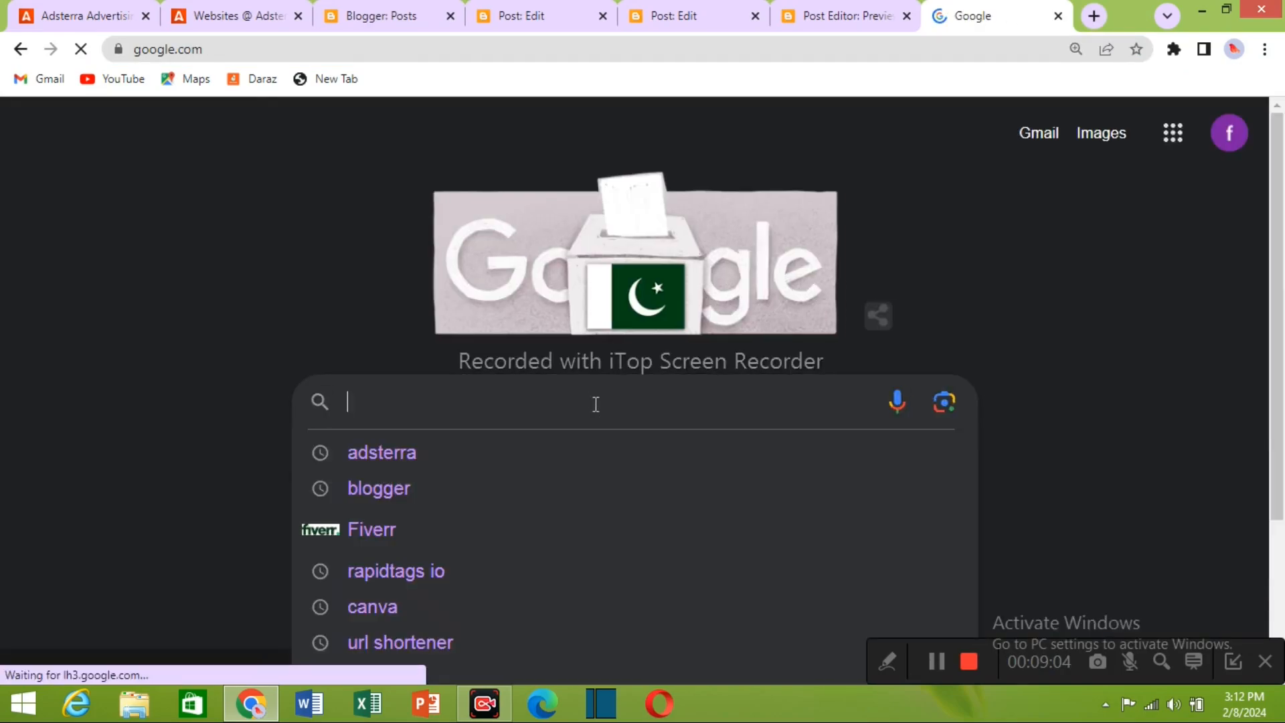
type("ur")
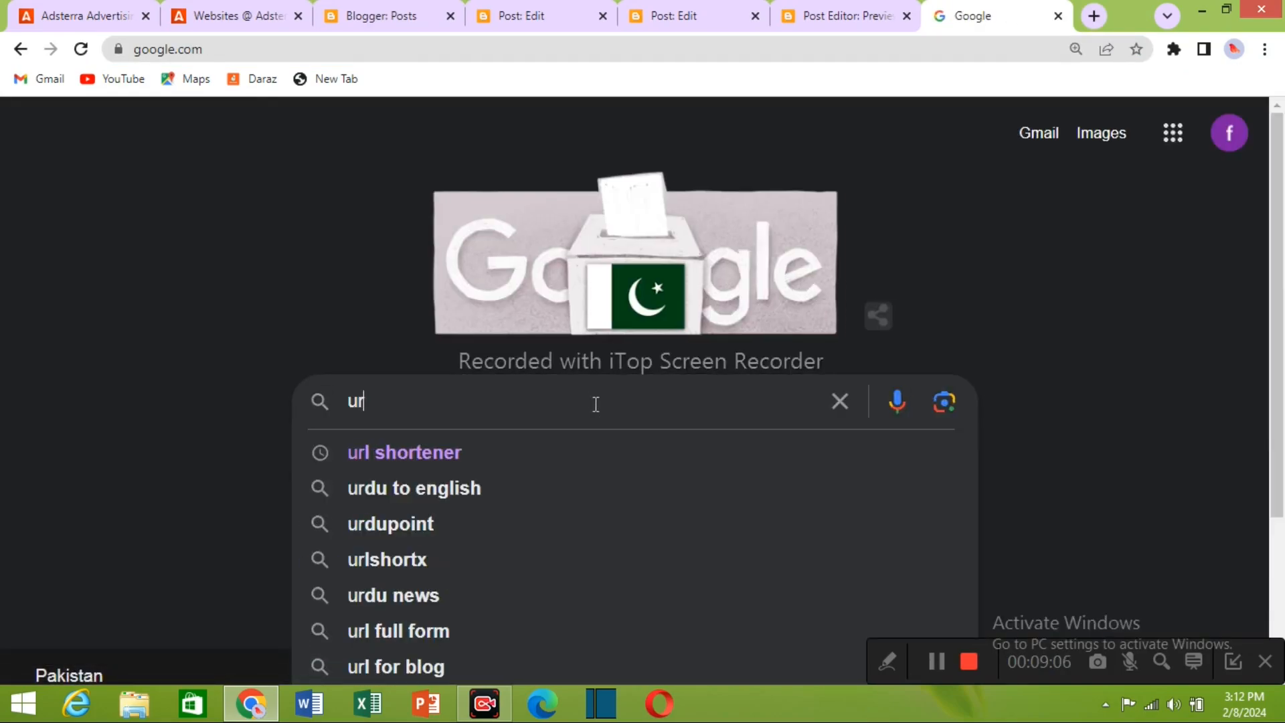
left_click(472, 452)
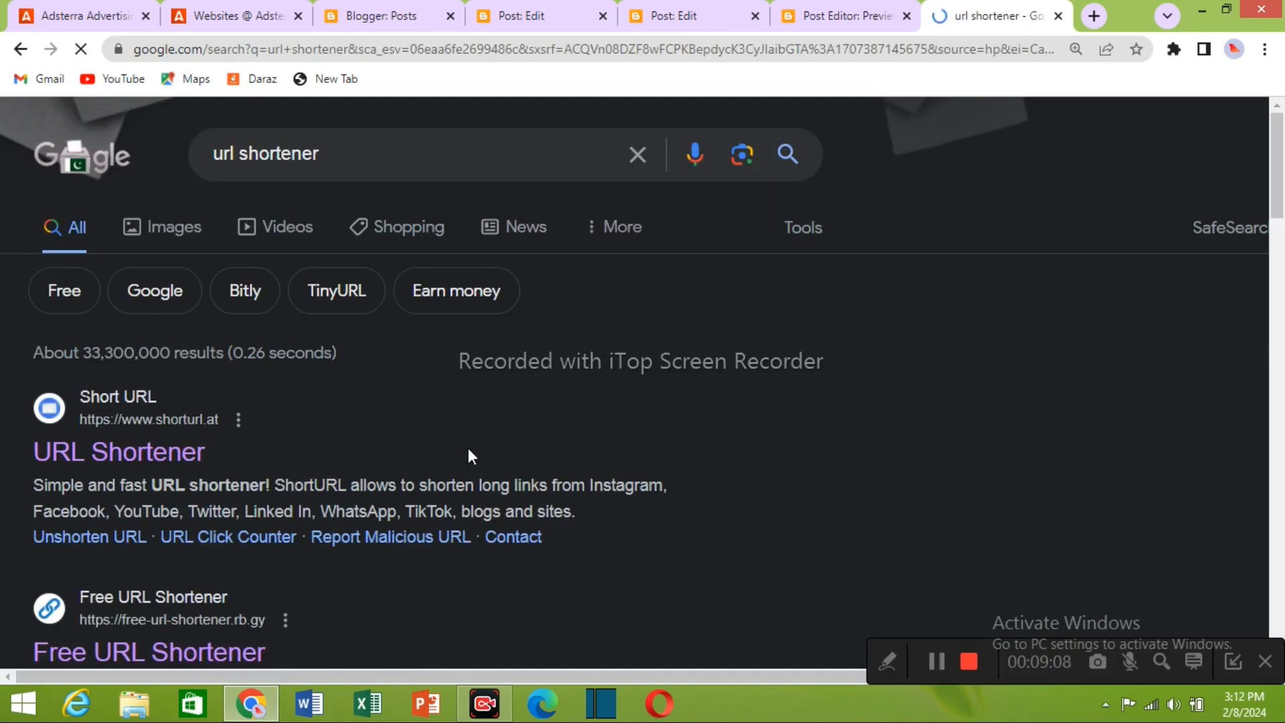
left_click(145, 452)
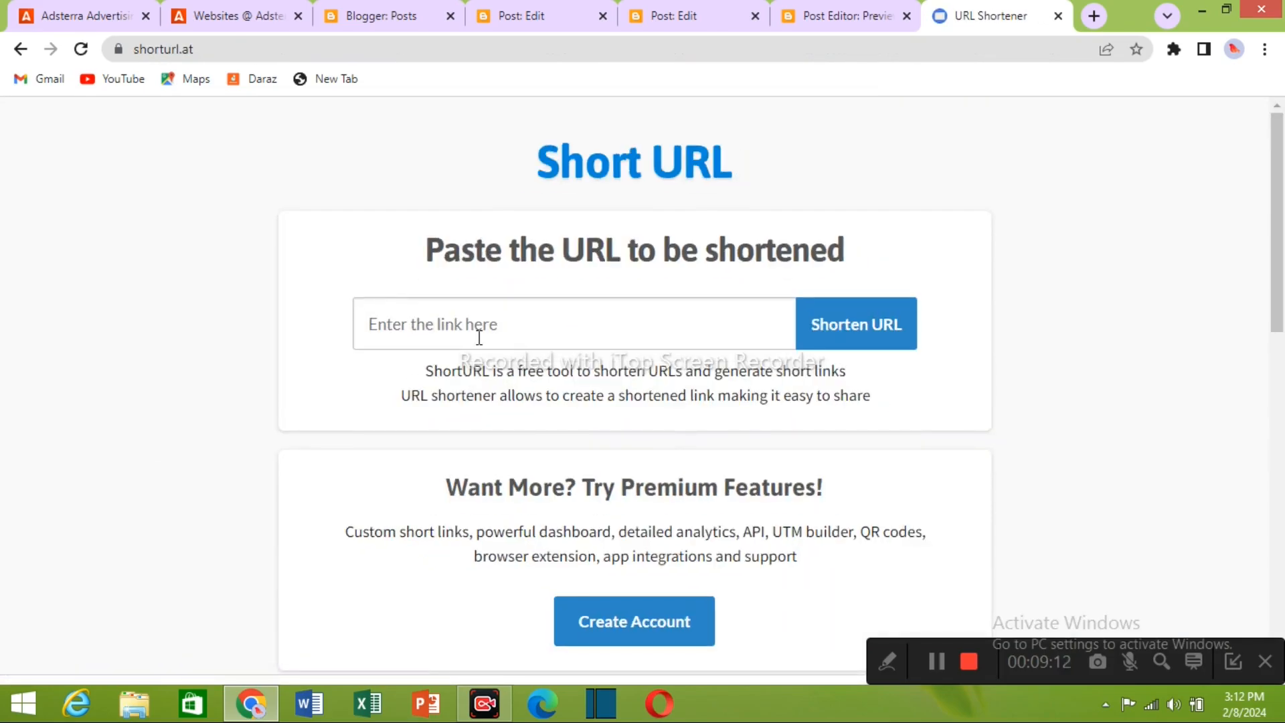
- Paste the copied preview address into Short URL and generate its shortened link
left_click(583, 323)
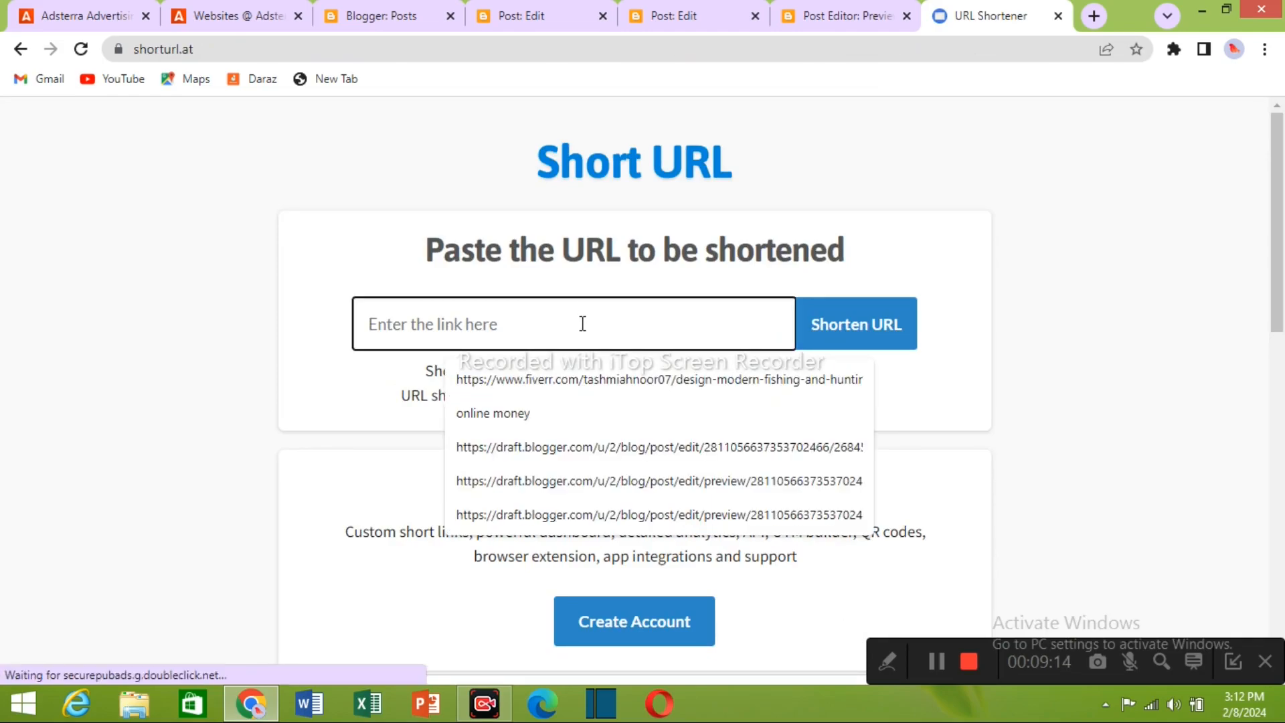
key("ctrl+v")
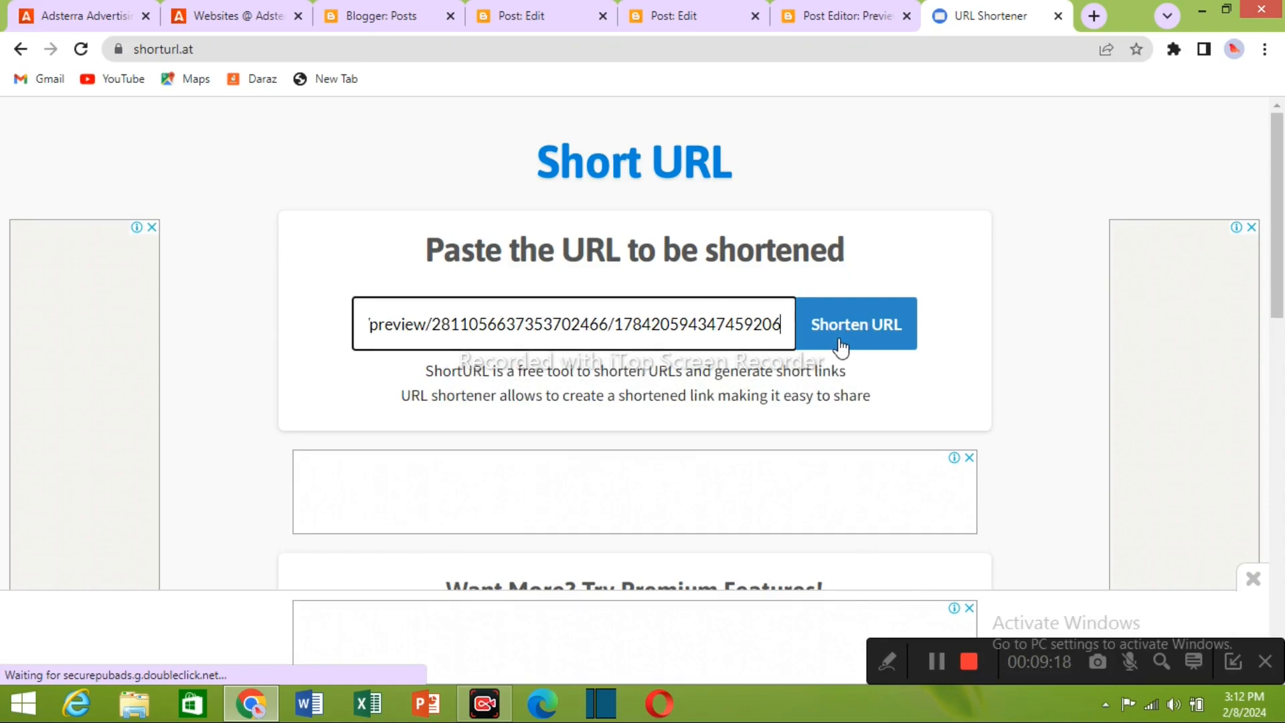
left_click(840, 344)
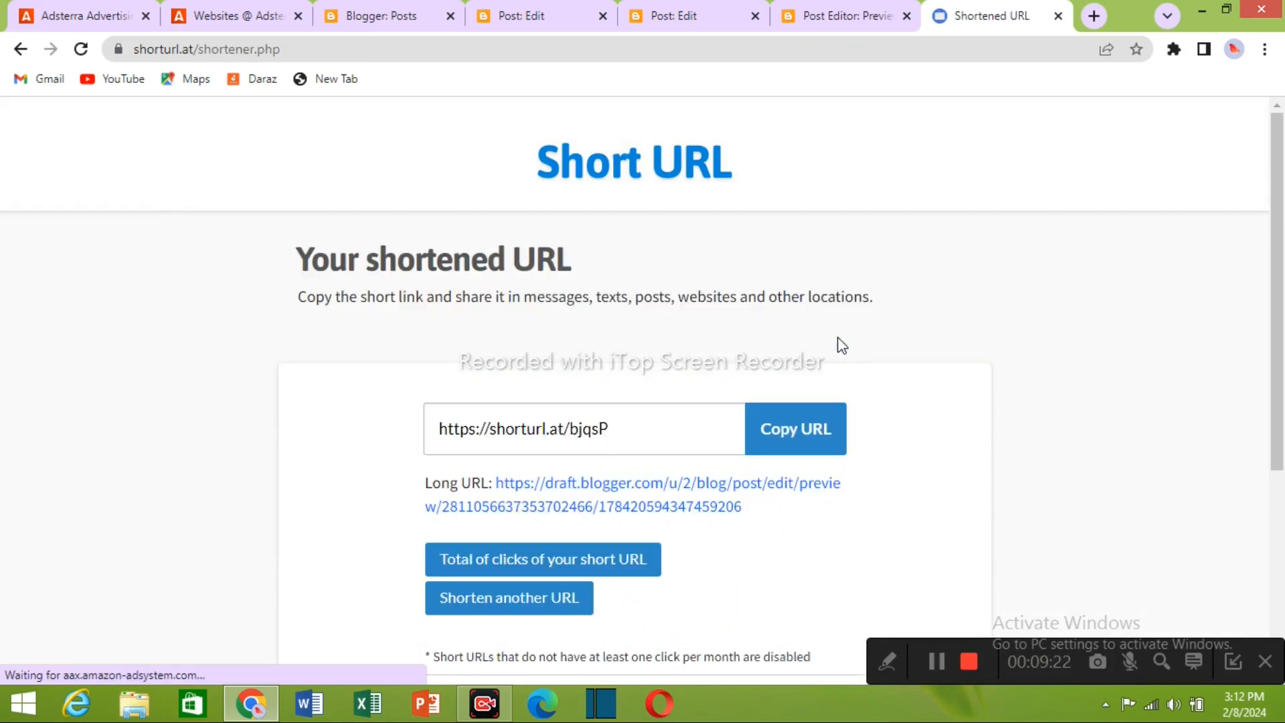
- Open Quora in a new tab through a Google search for "quora" and start creating a post
left_click(1095, 16)
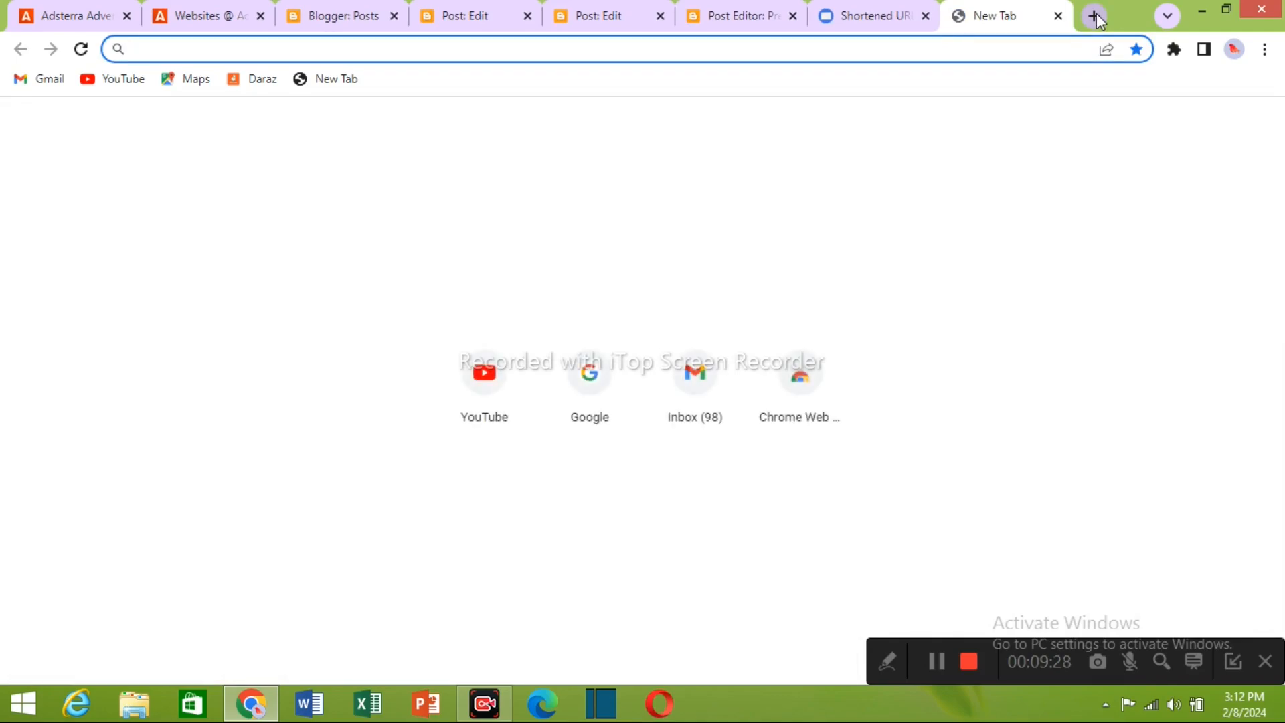
left_click(599, 412)
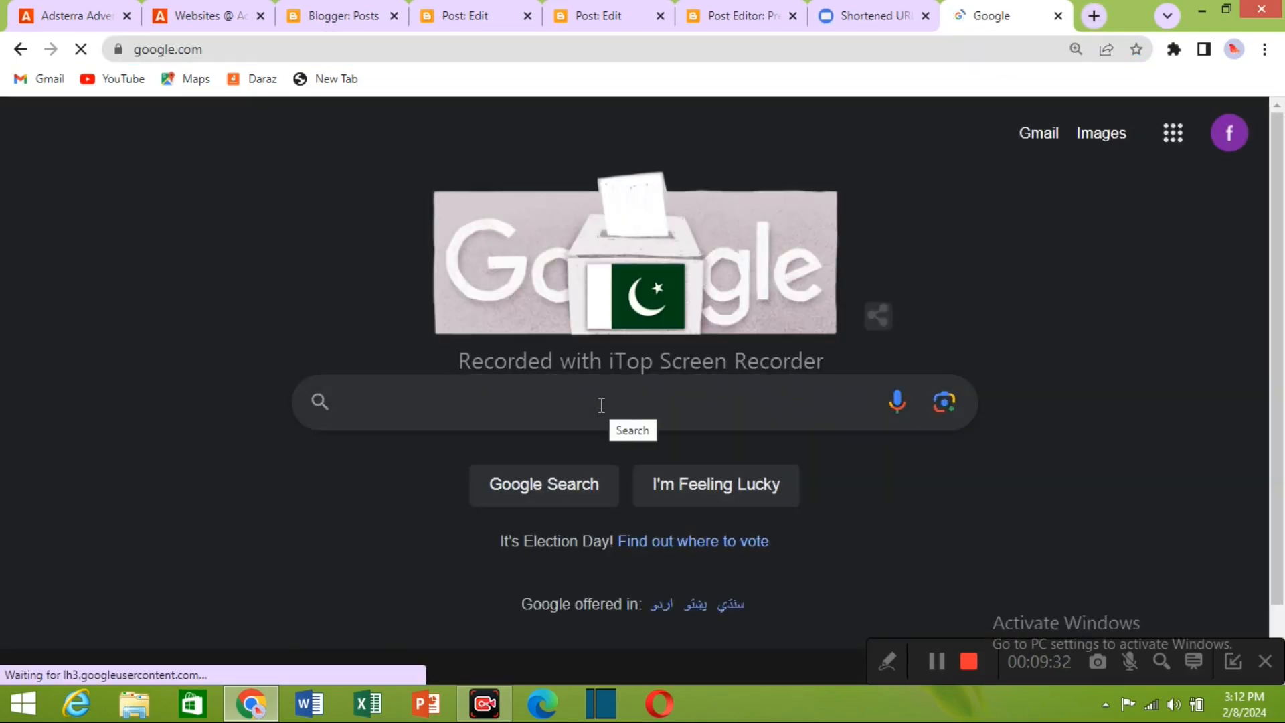
left_click(601, 405)
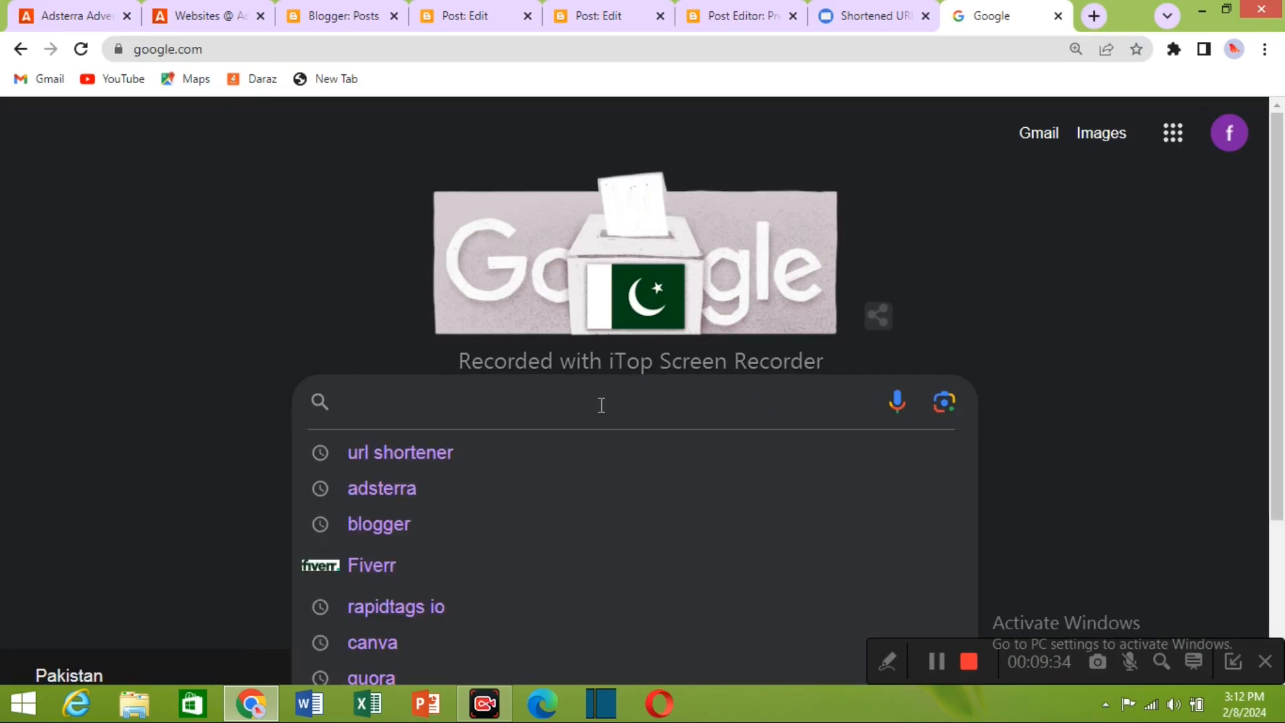
type("q")
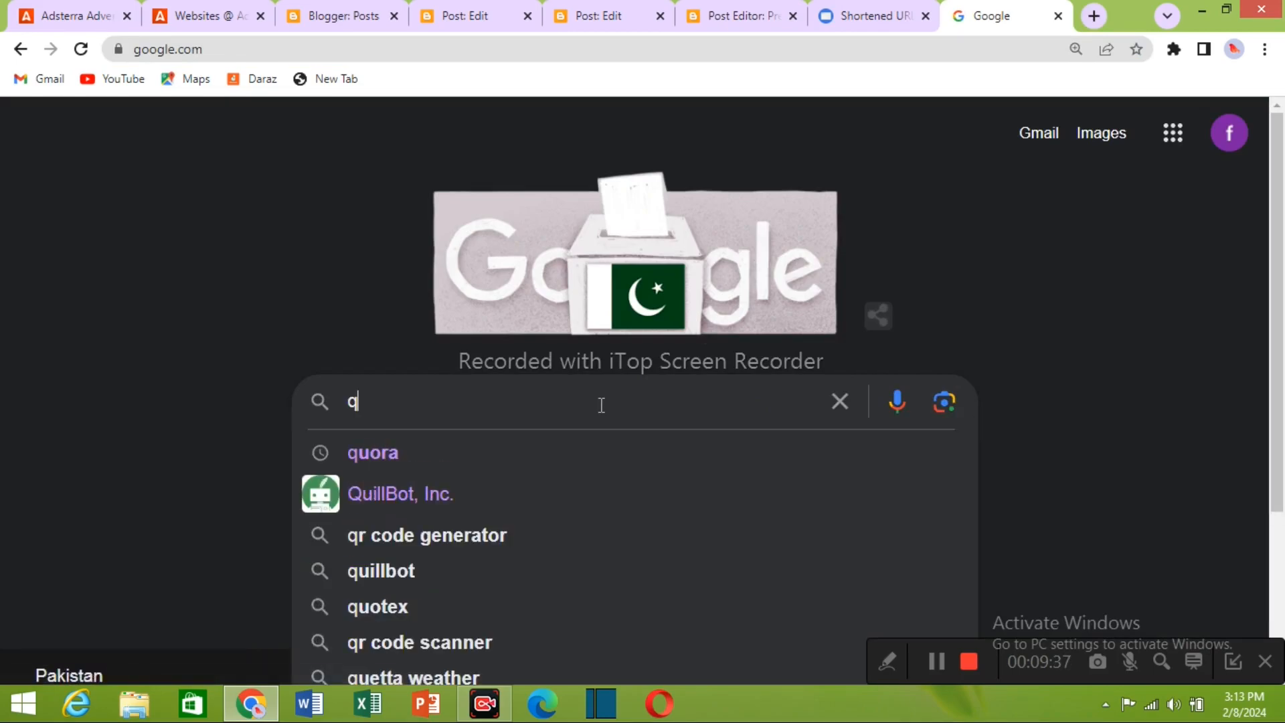
left_click(401, 454)
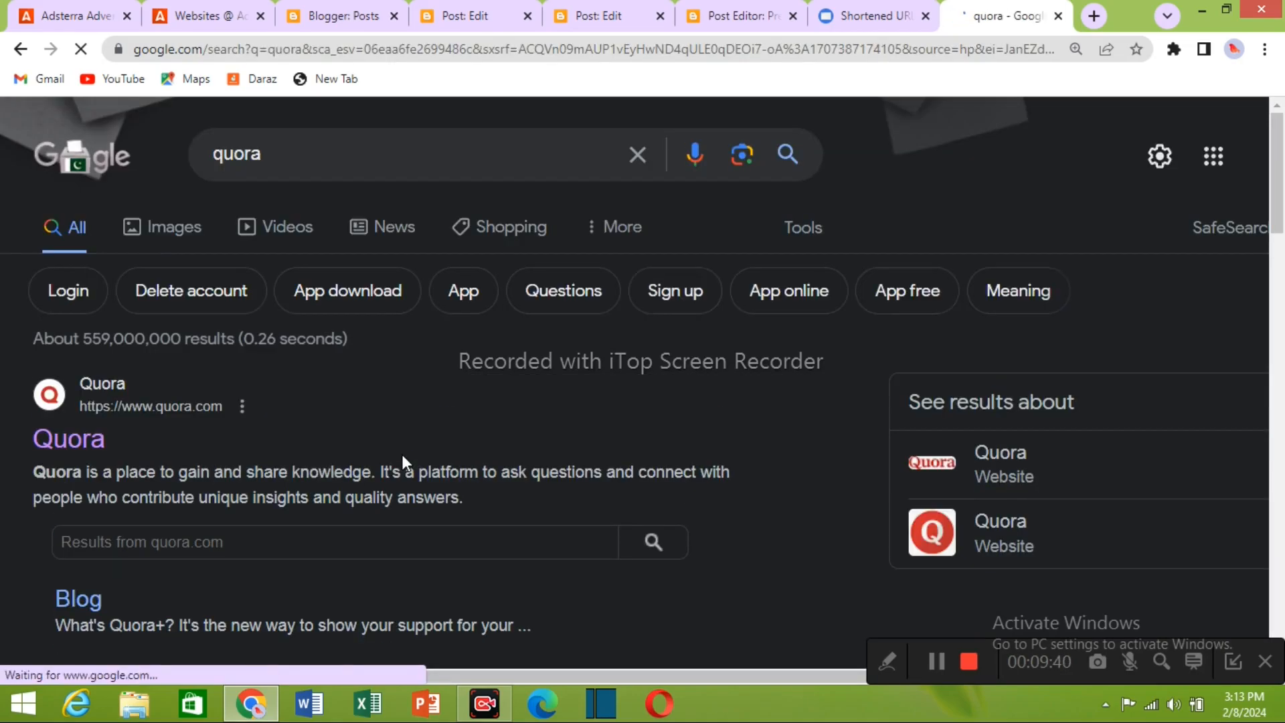
left_click(137, 420)
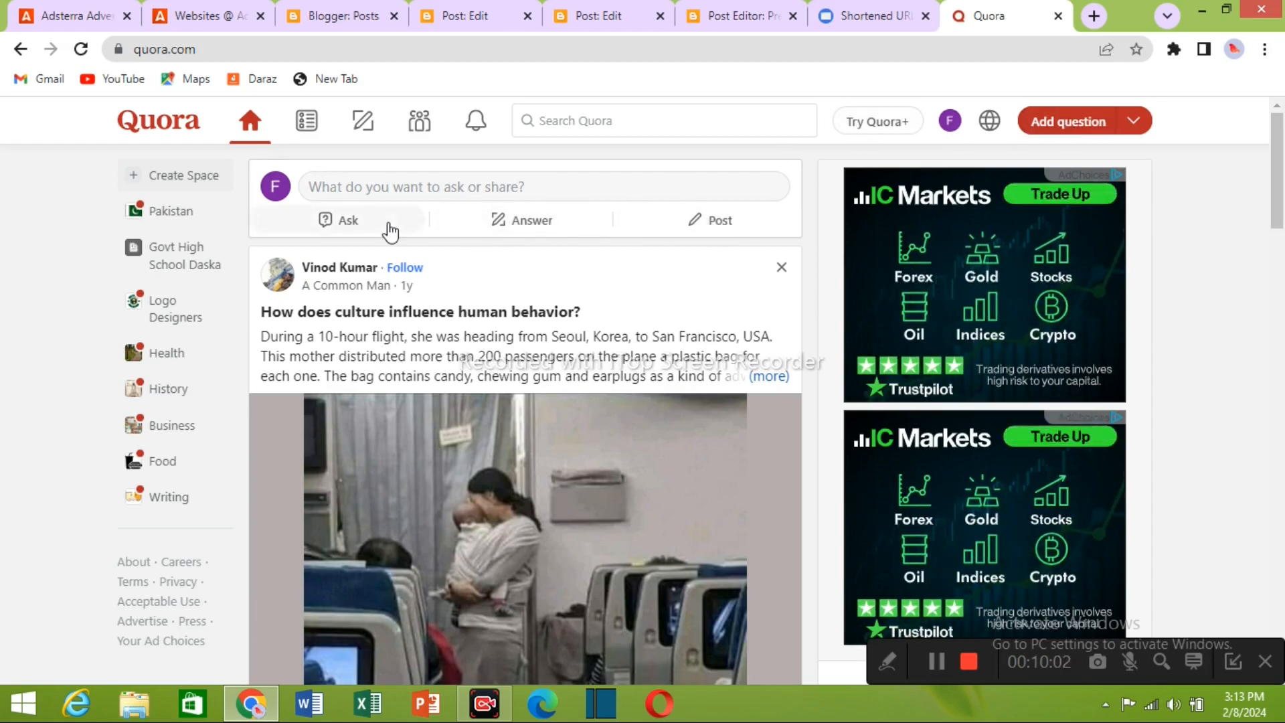
left_click(390, 225)
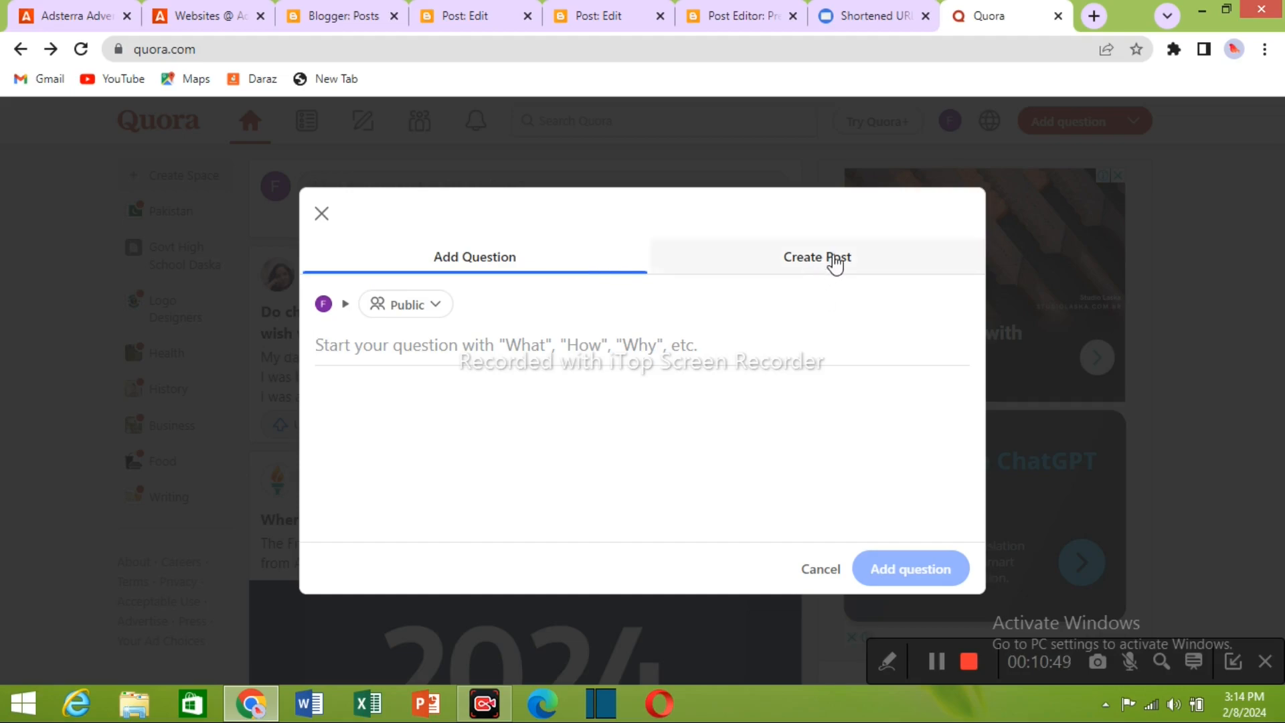
left_click(834, 261)
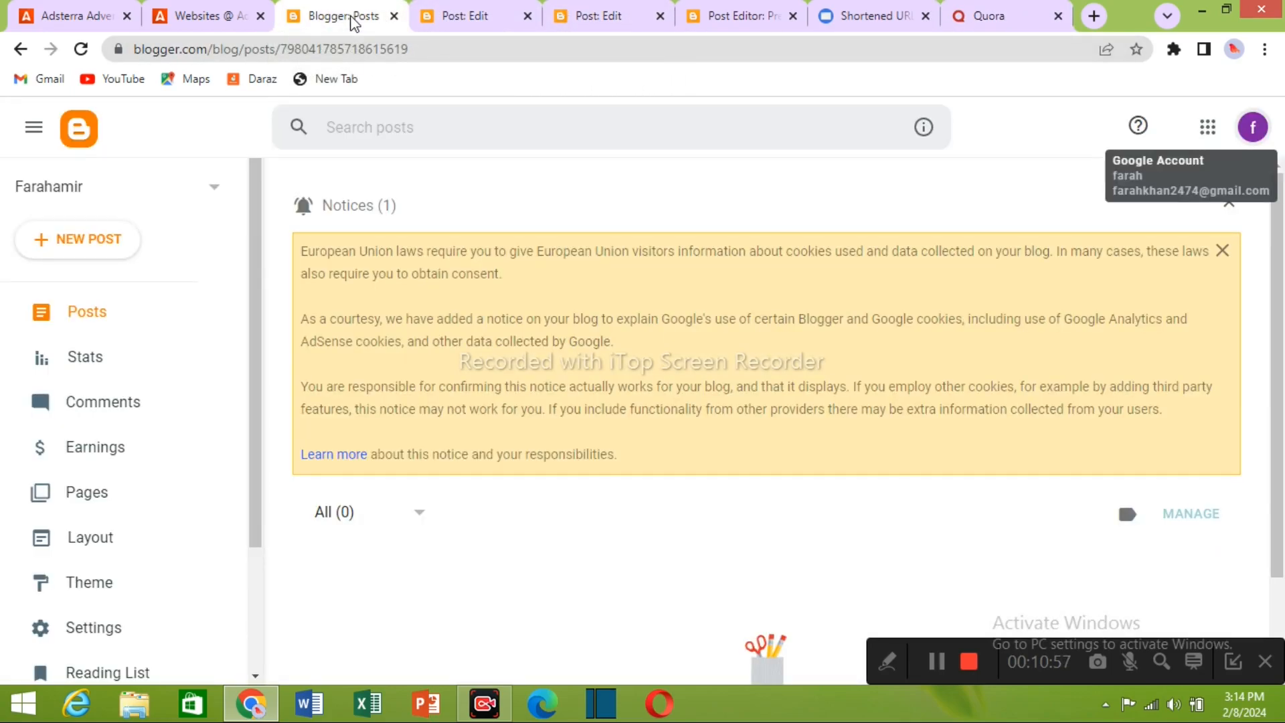
- Copy the opening photo of the botched impeachment post in Blogger and paste it into the new Quora post
left_click(477, 18)
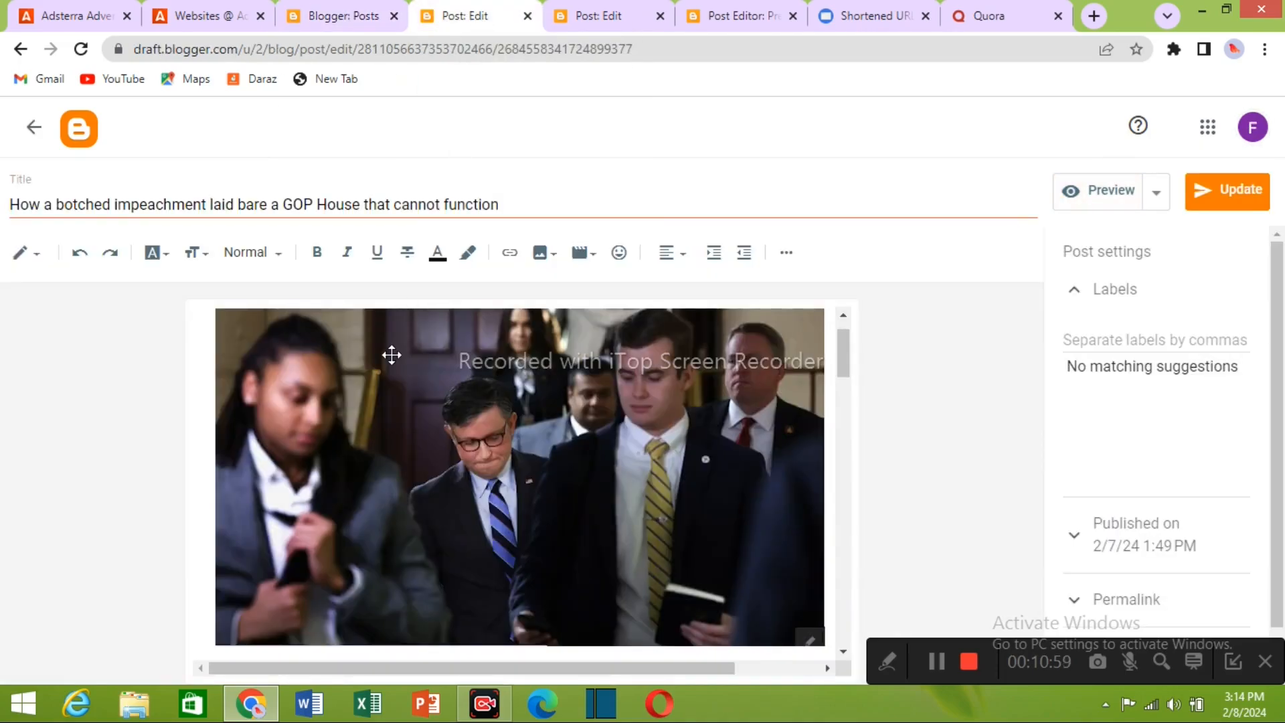
left_click(468, 438)
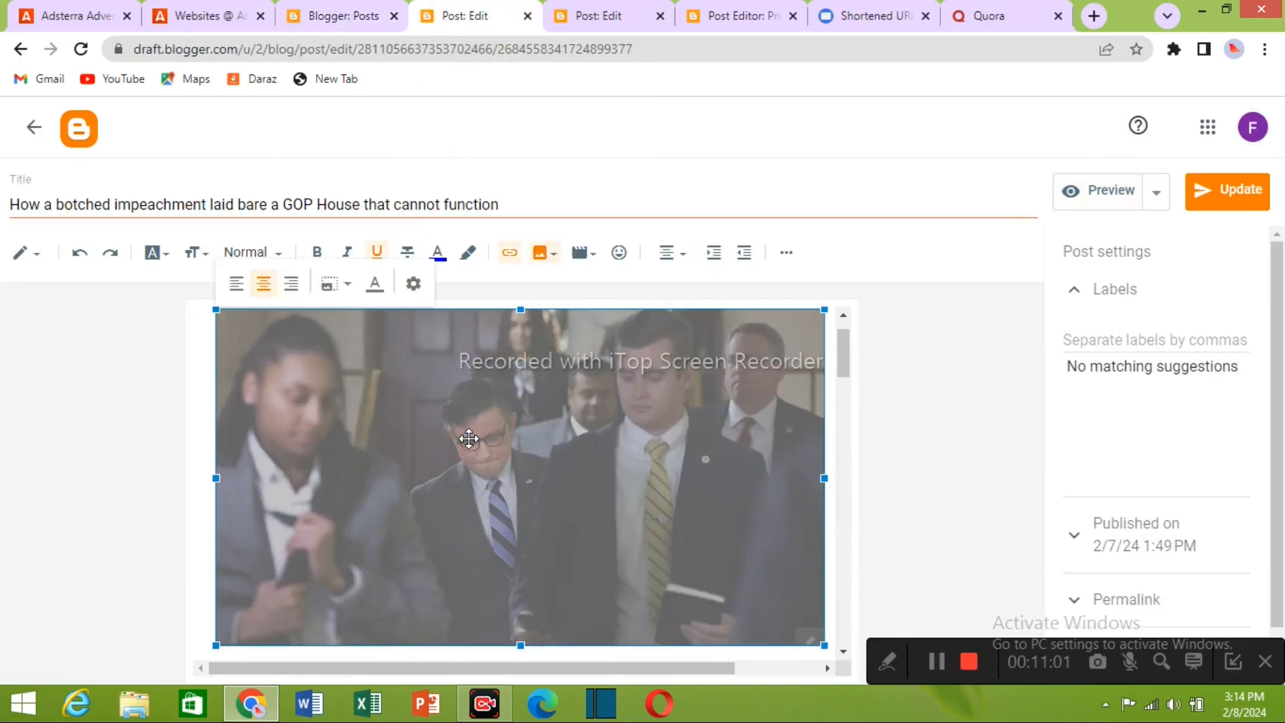
right_click(468, 438)
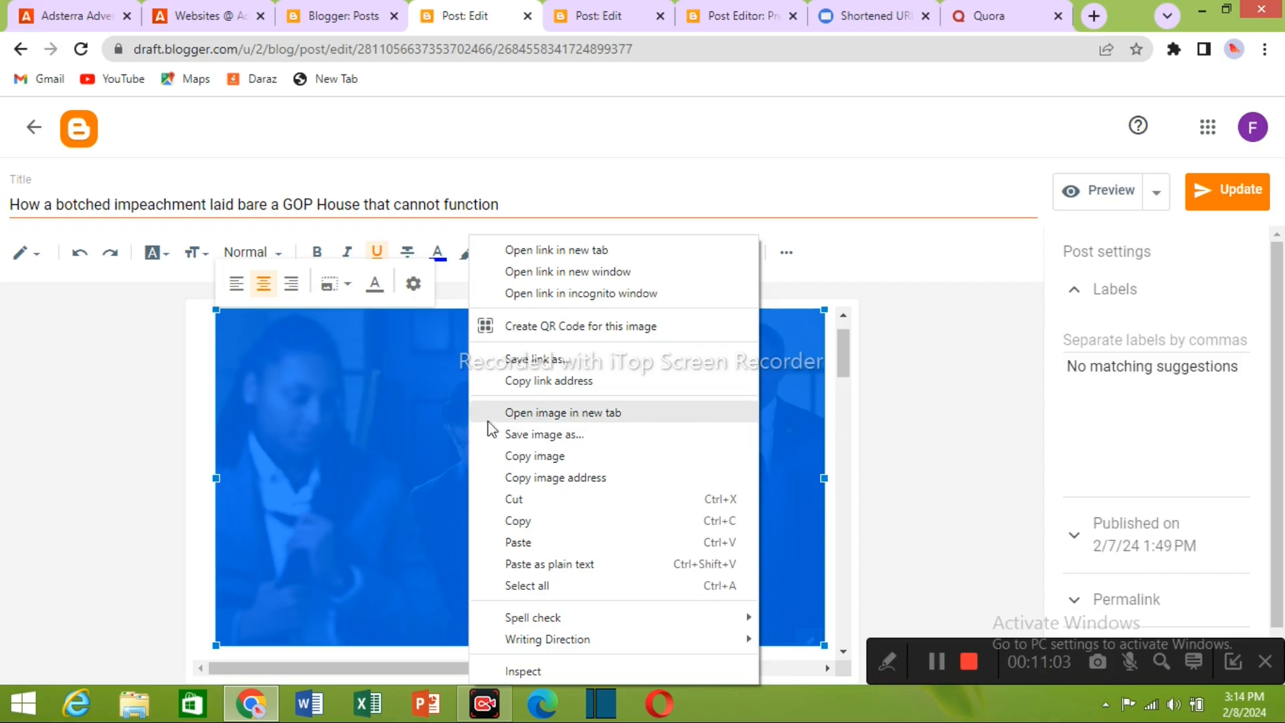
left_click(546, 457)
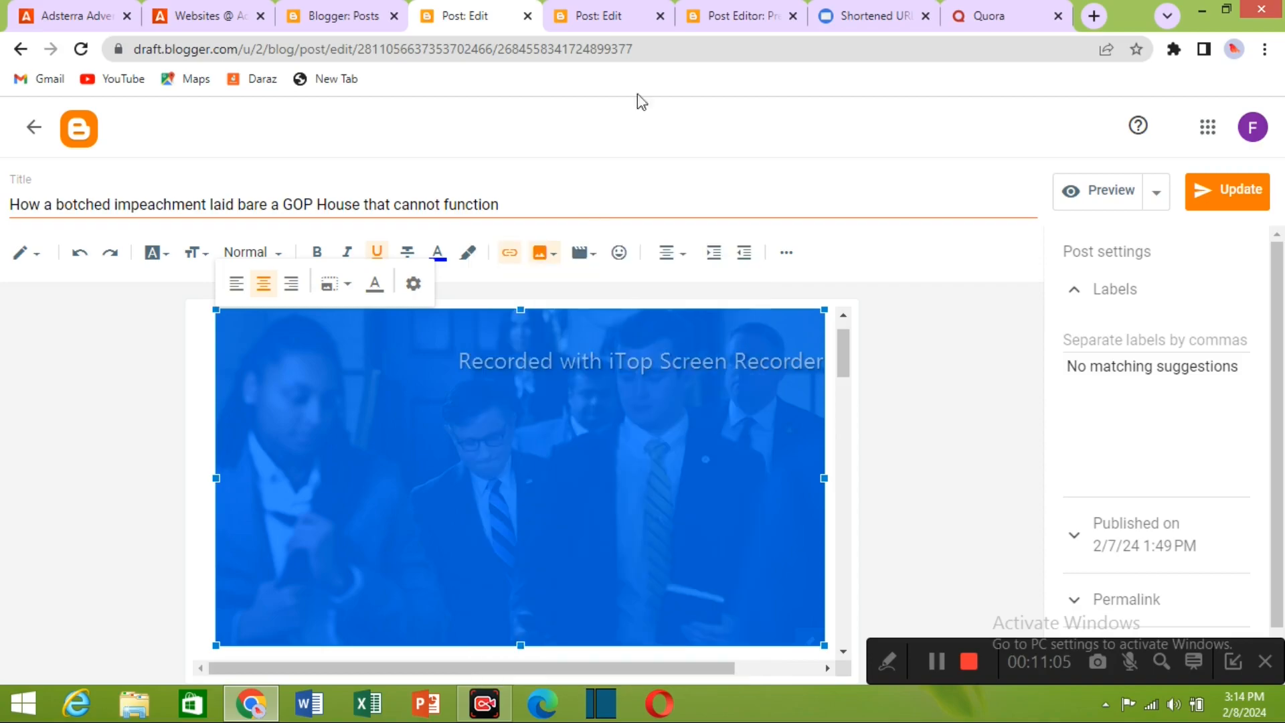
left_click(1012, 16)
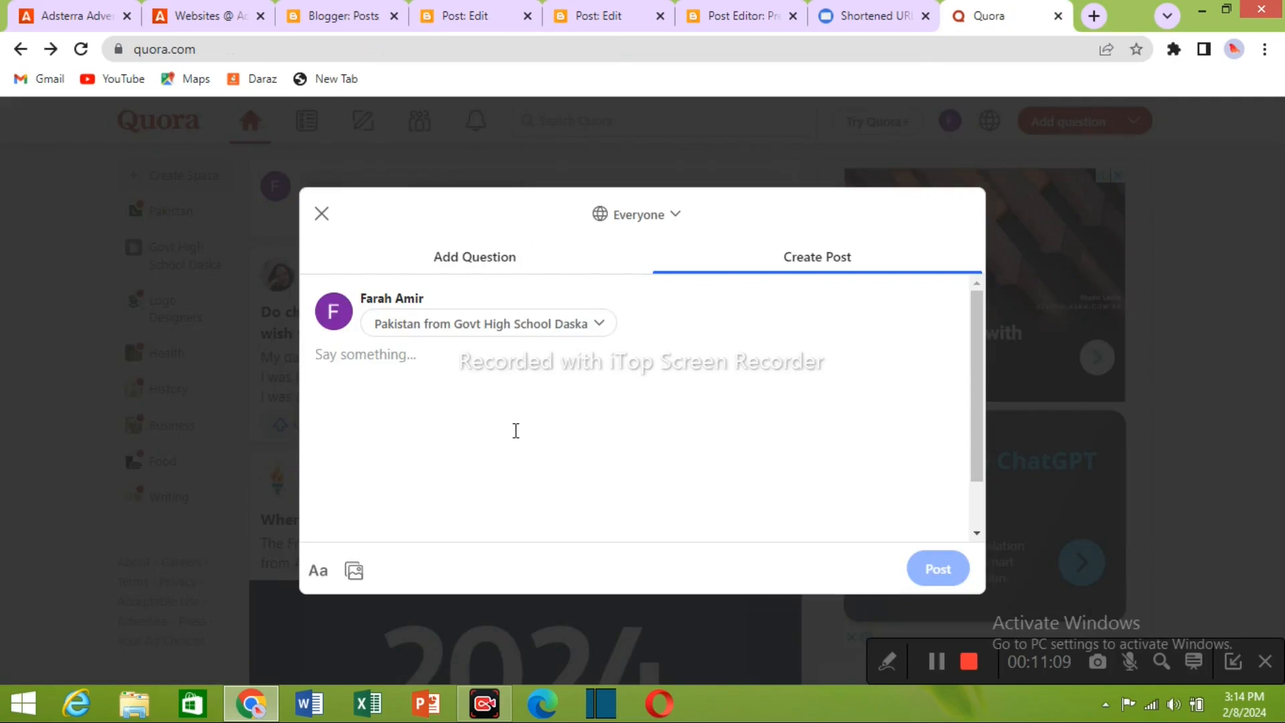
key("ctrl+v")
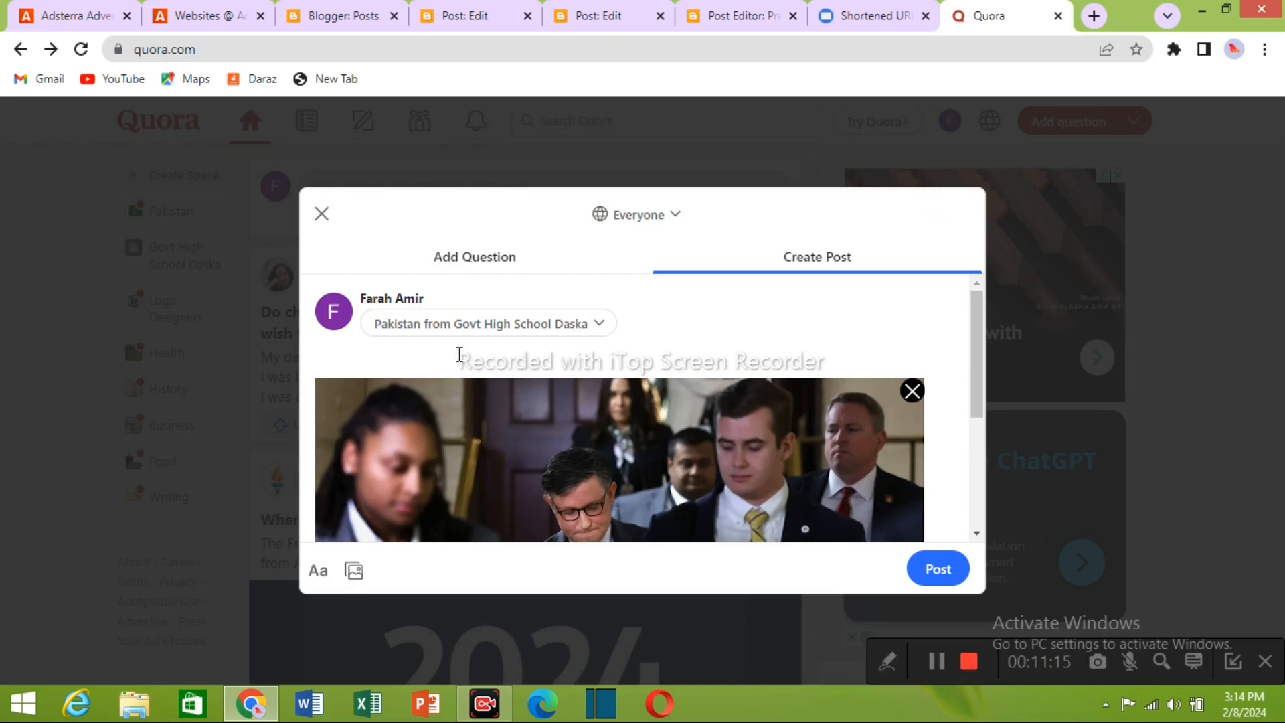
- Remove the blank line above the pasted photo in the Quora post and check the area below the photo
key("Return")
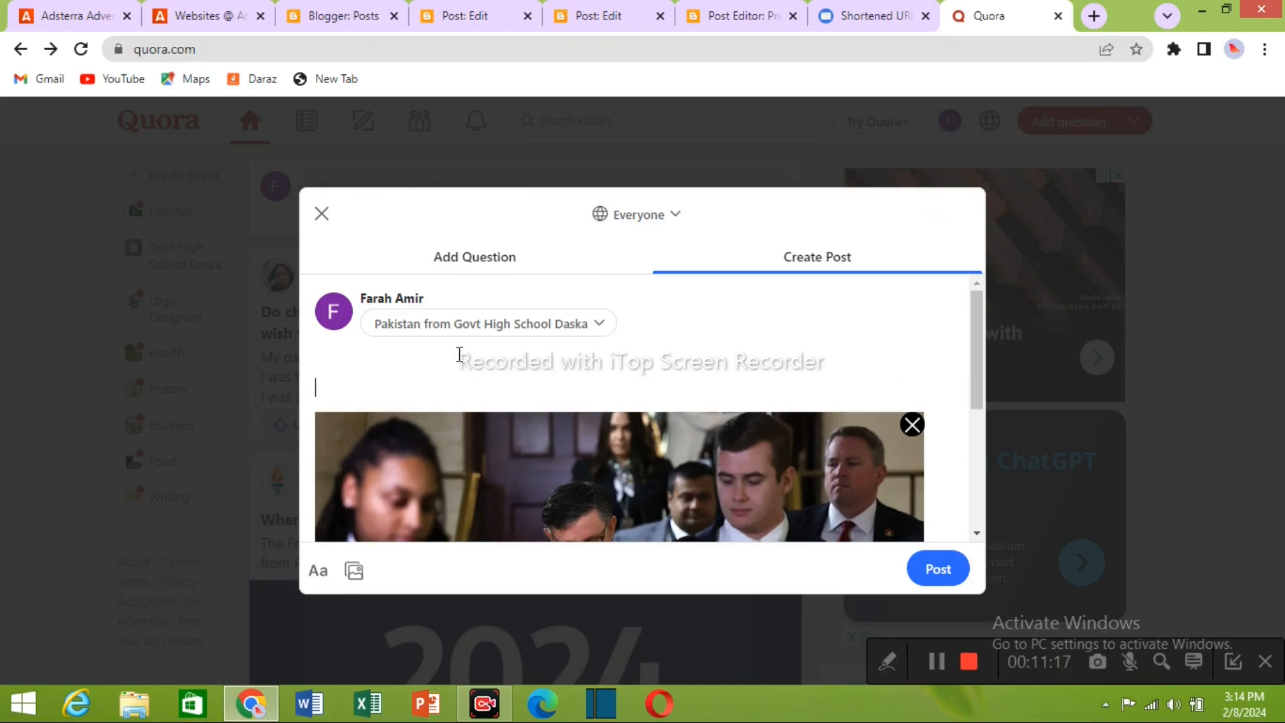
key("BackSpace")
key("BackSpace")
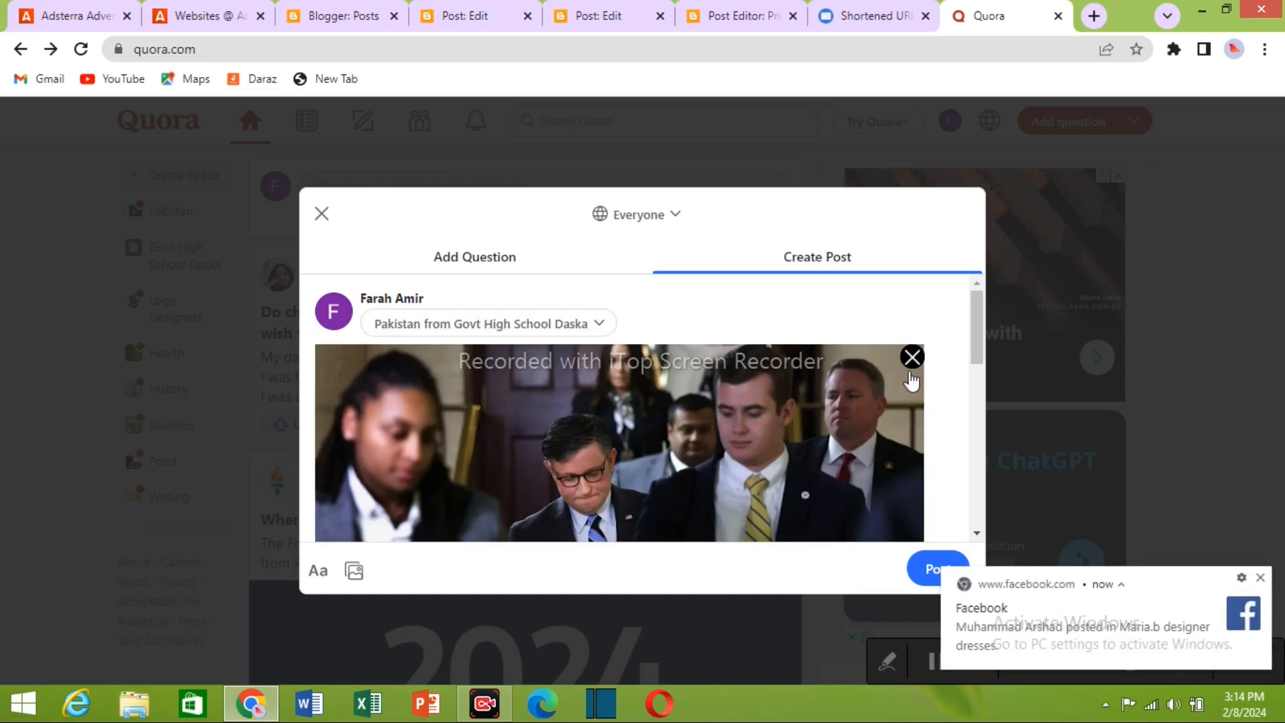
left_click_drag(977, 327, 964, 412)
left_click(912, 431)
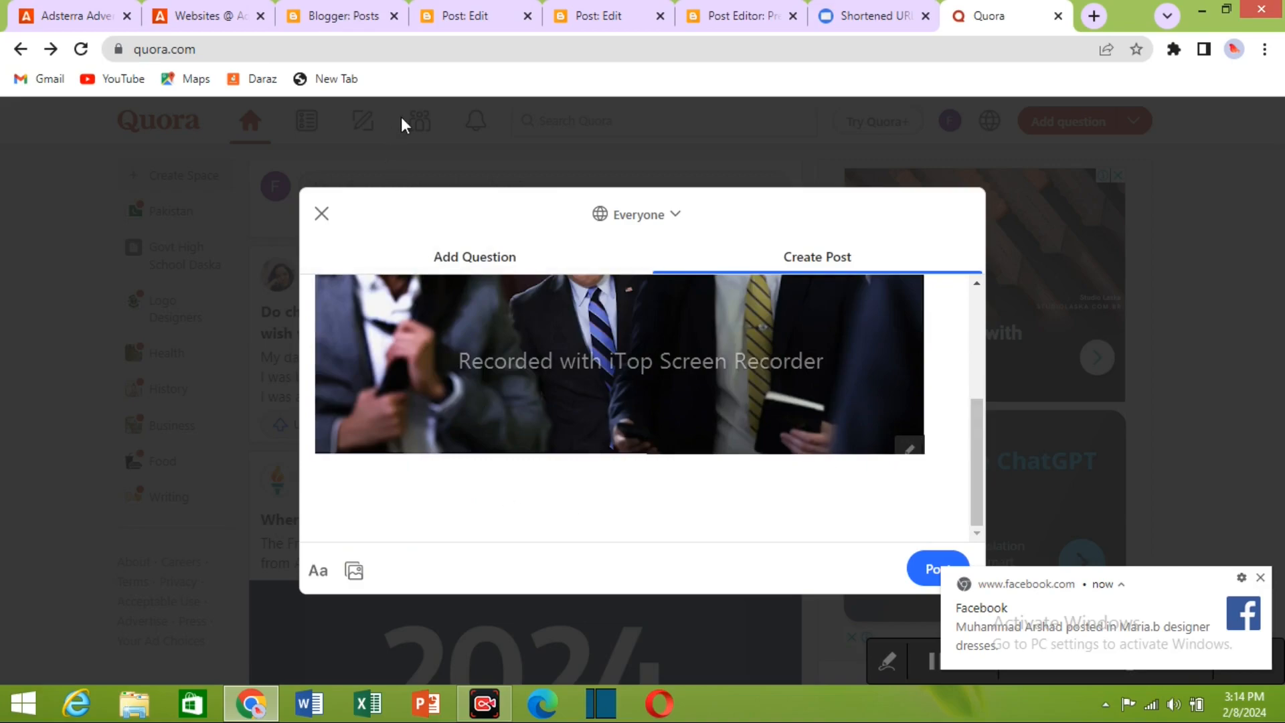
- Copy the Blogger post's opening excerpt, from "The rookie Republican leader" to "embarrassment on Tu", and paste it below the photo in the Quora post
left_click(346, 19)
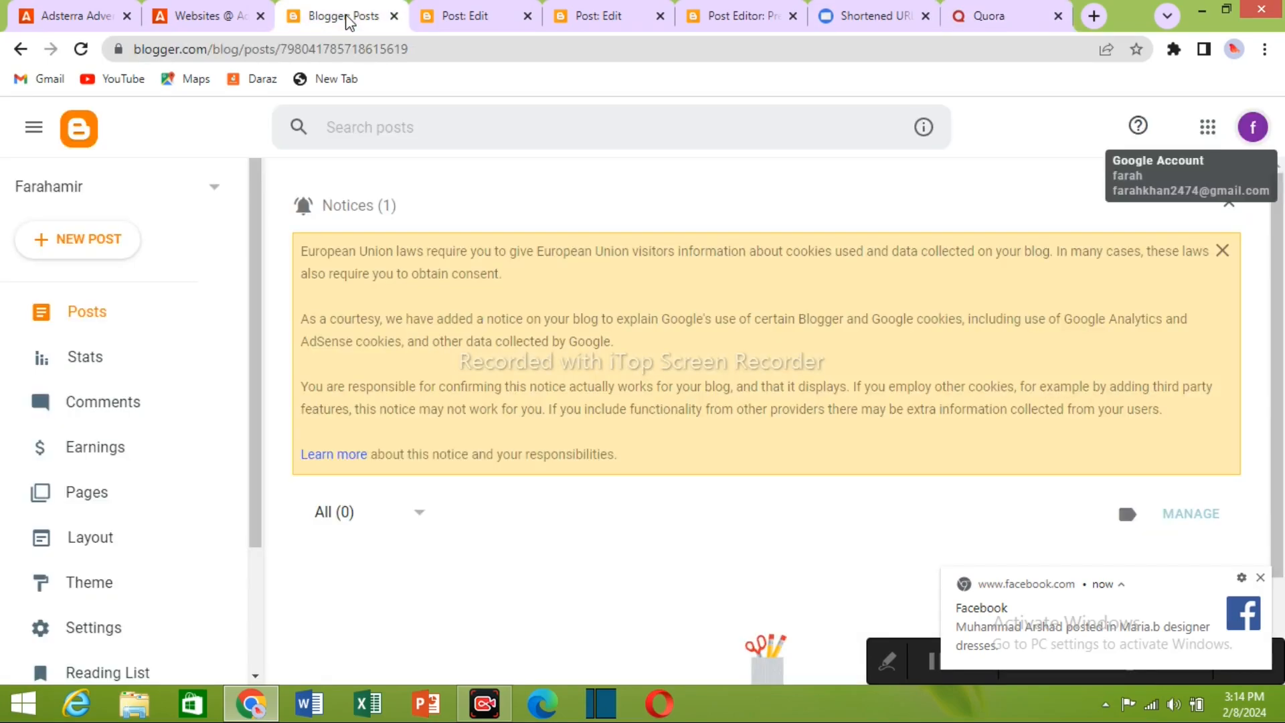
left_click(464, 17)
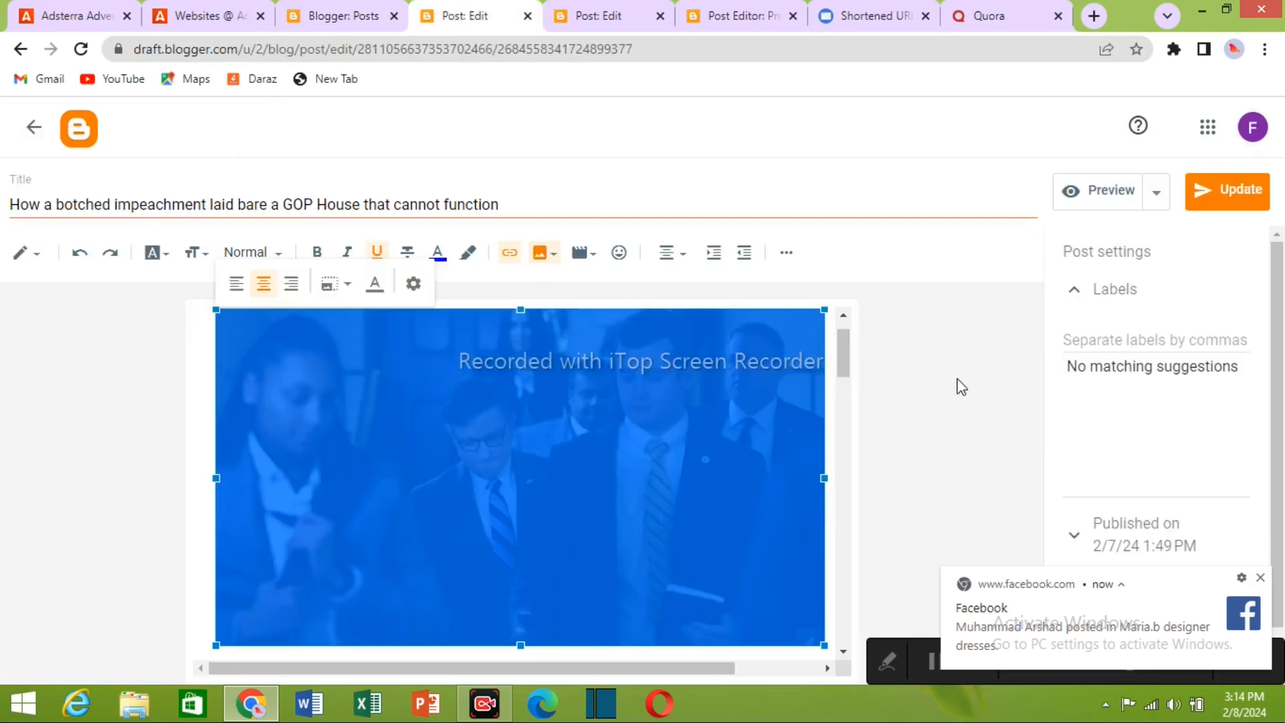
left_click_drag(1278, 276, 1280, 318)
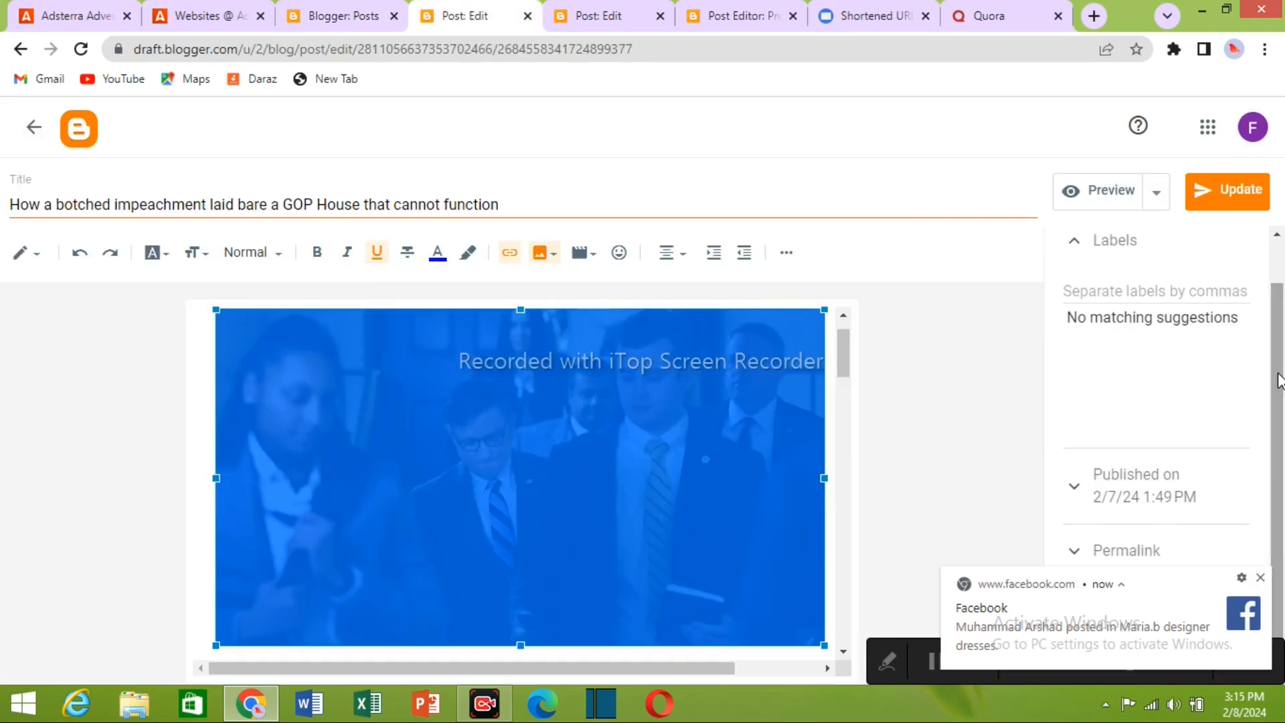
left_click_drag(843, 348, 844, 407)
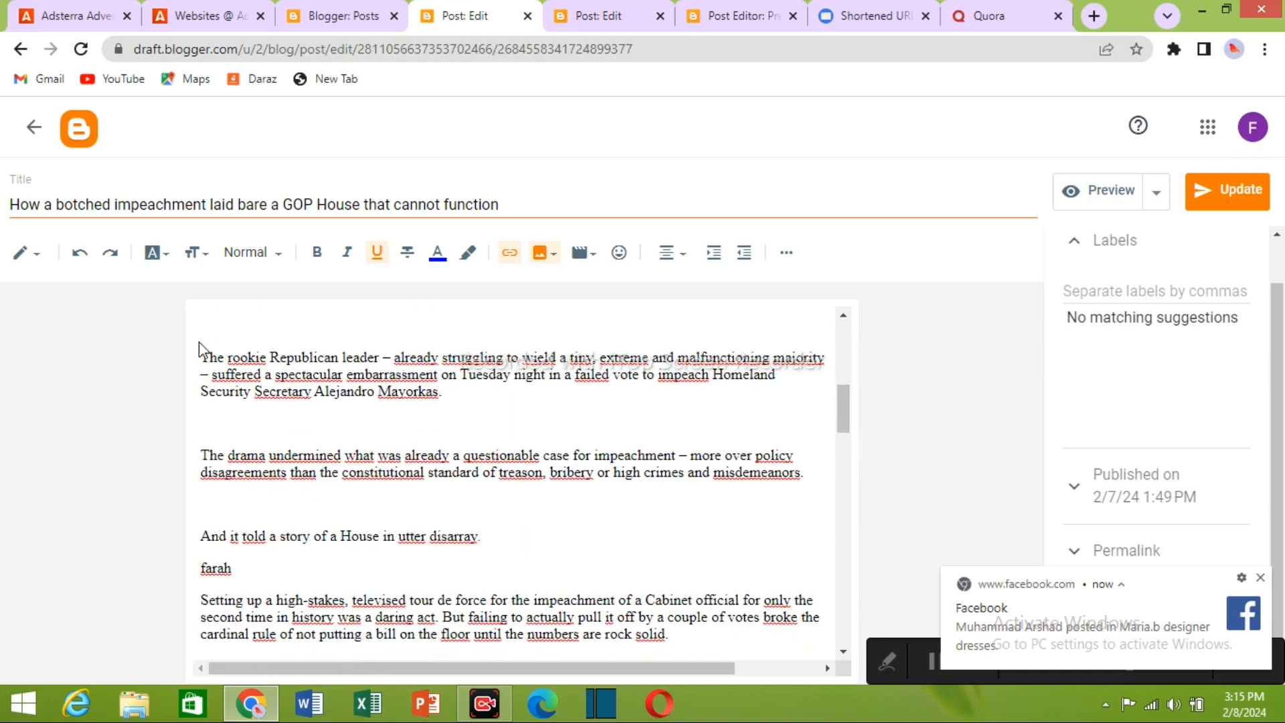
left_click_drag(200, 353, 480, 381)
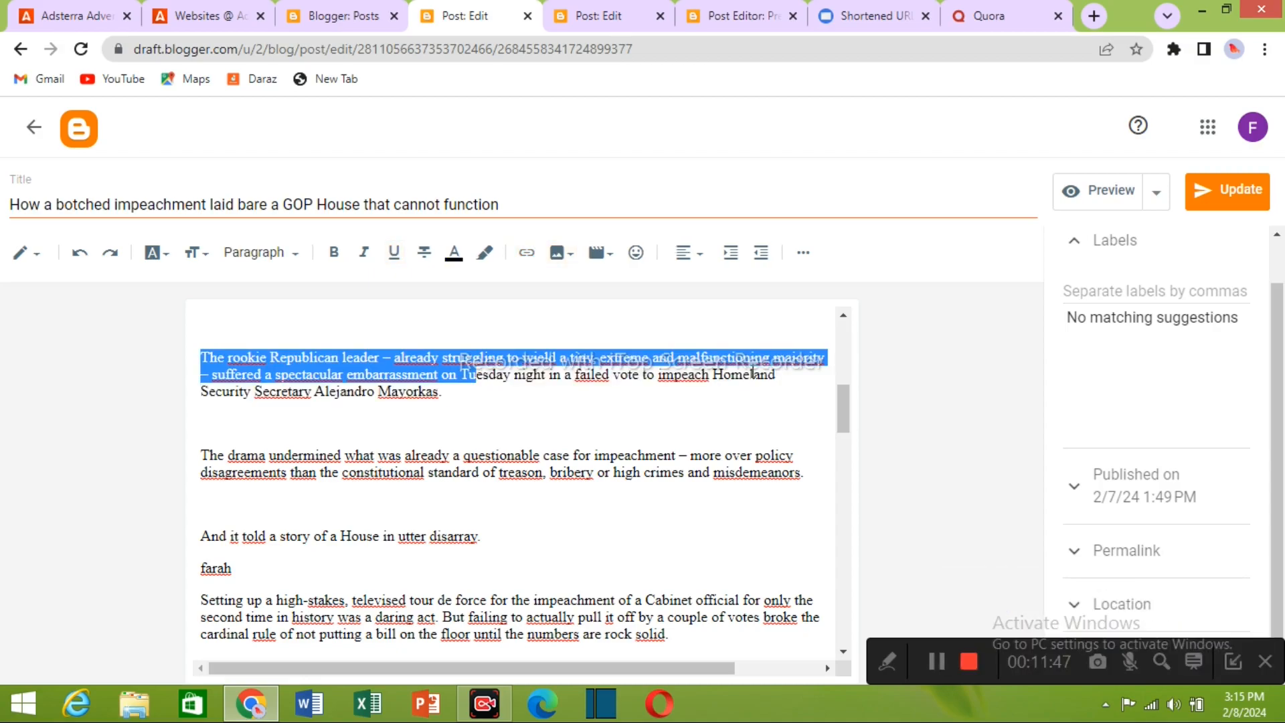
left_click(998, 17)
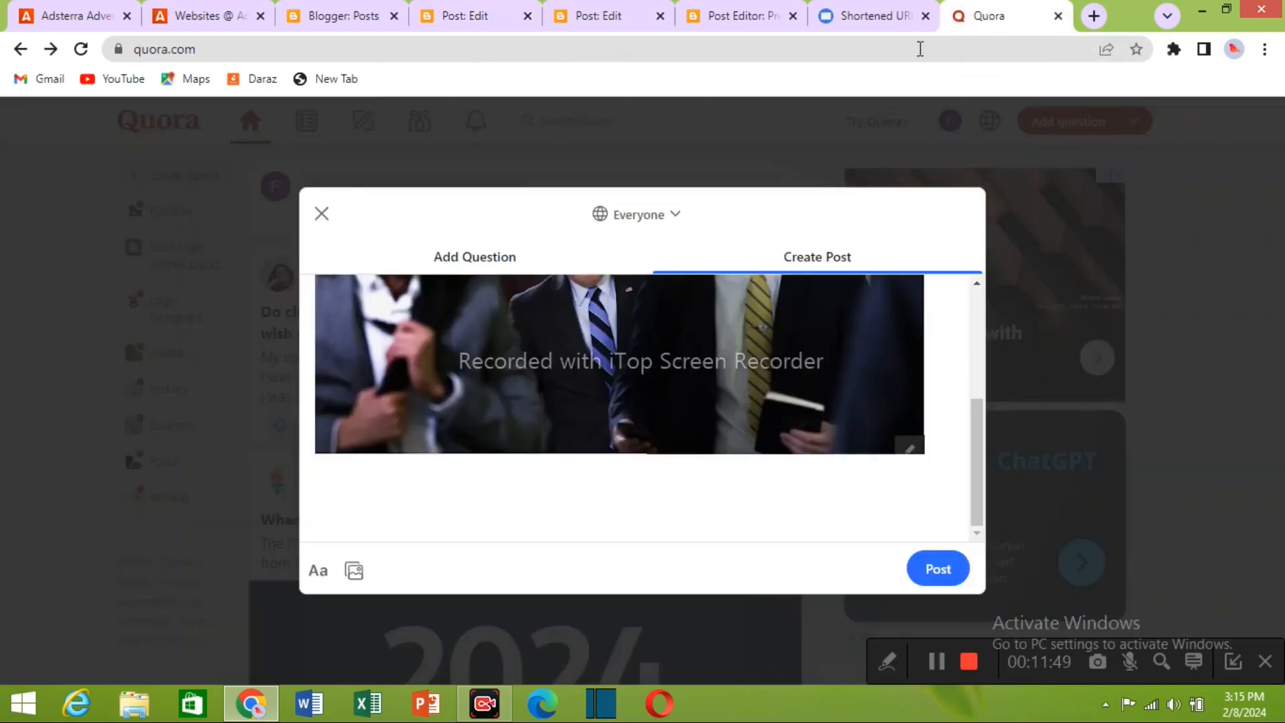
left_click(454, 484)
key("ctrl+v")
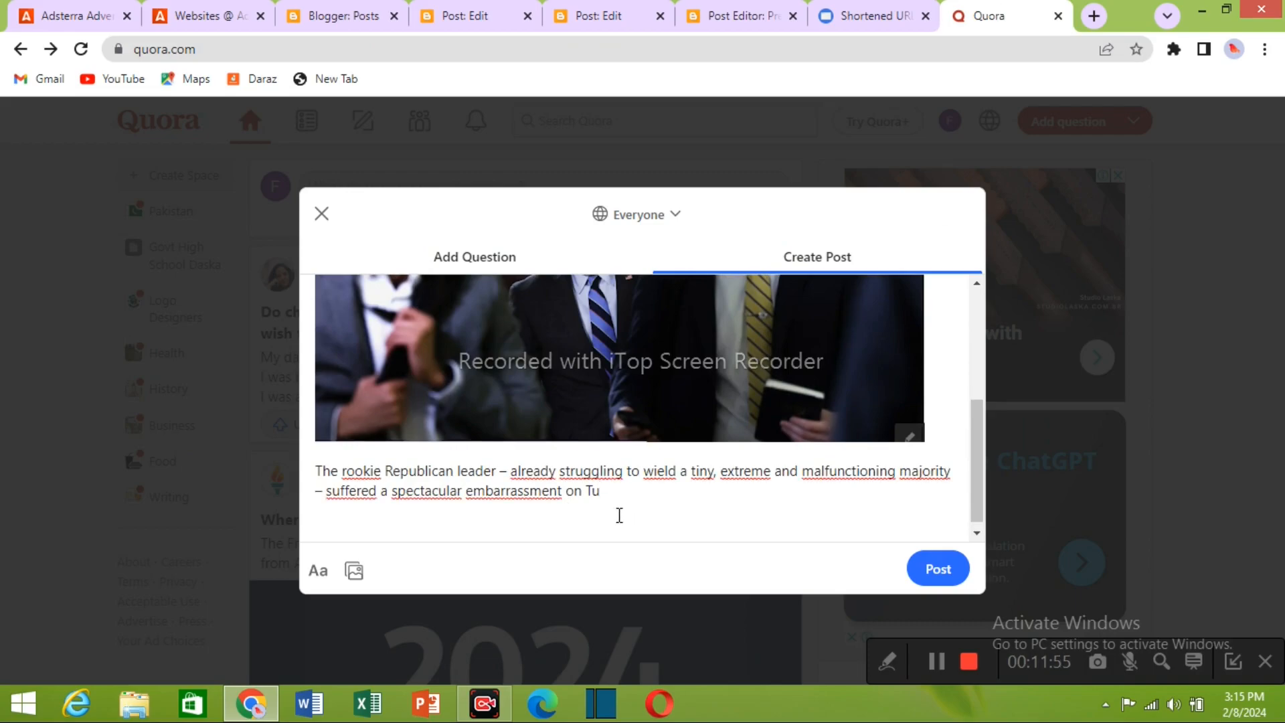
- Add a "Read more," line and the short link copied from Short URL below the excerpt, and close the Quora post without publishing
key("Return")
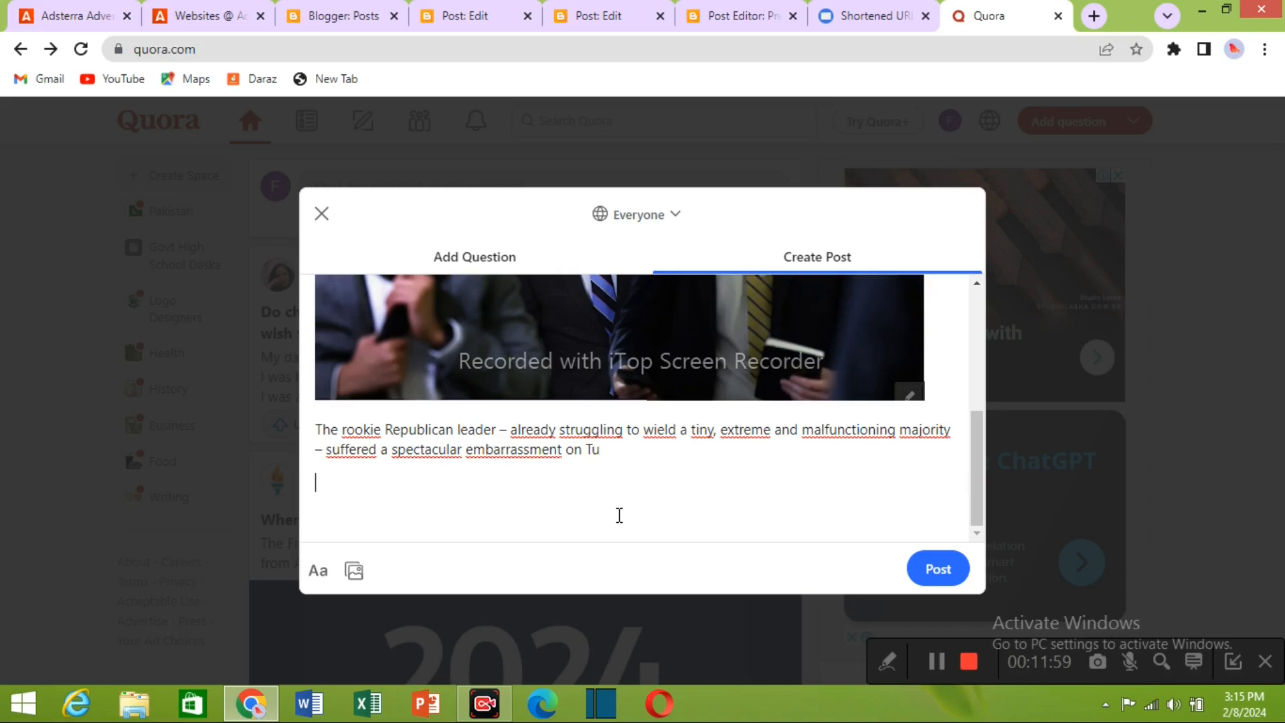
type("Read more,")
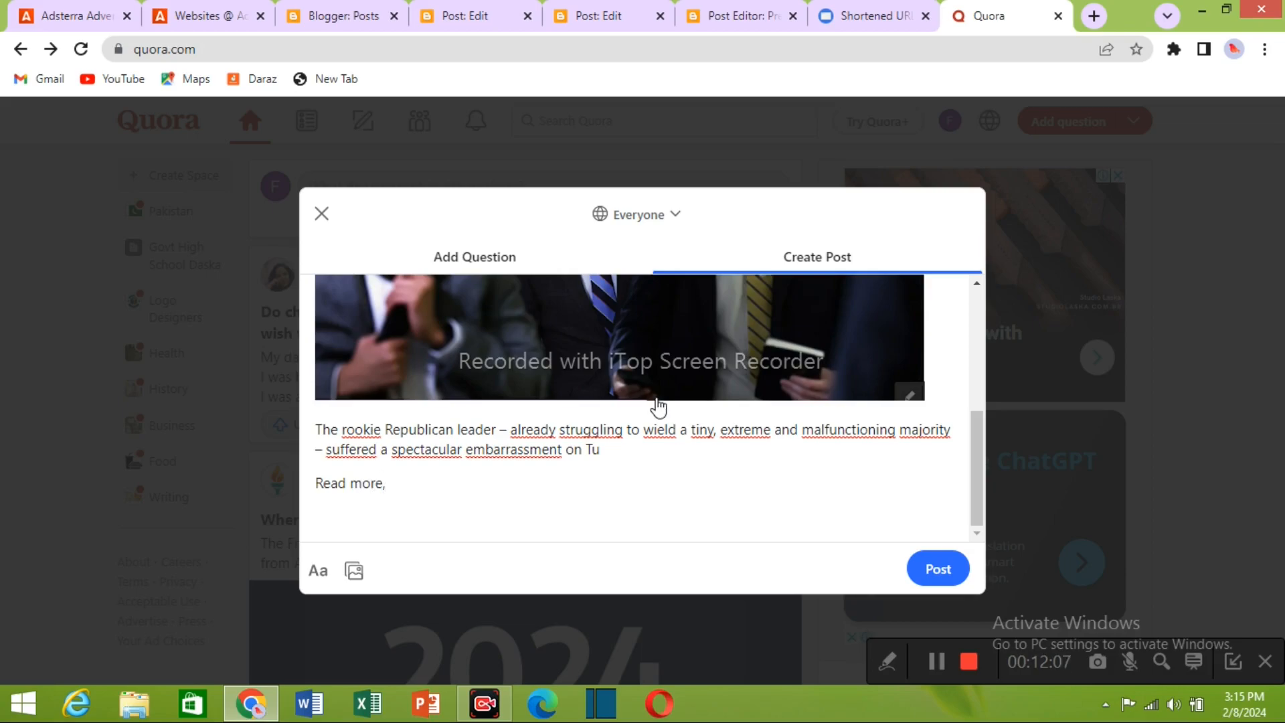
left_click(864, 18)
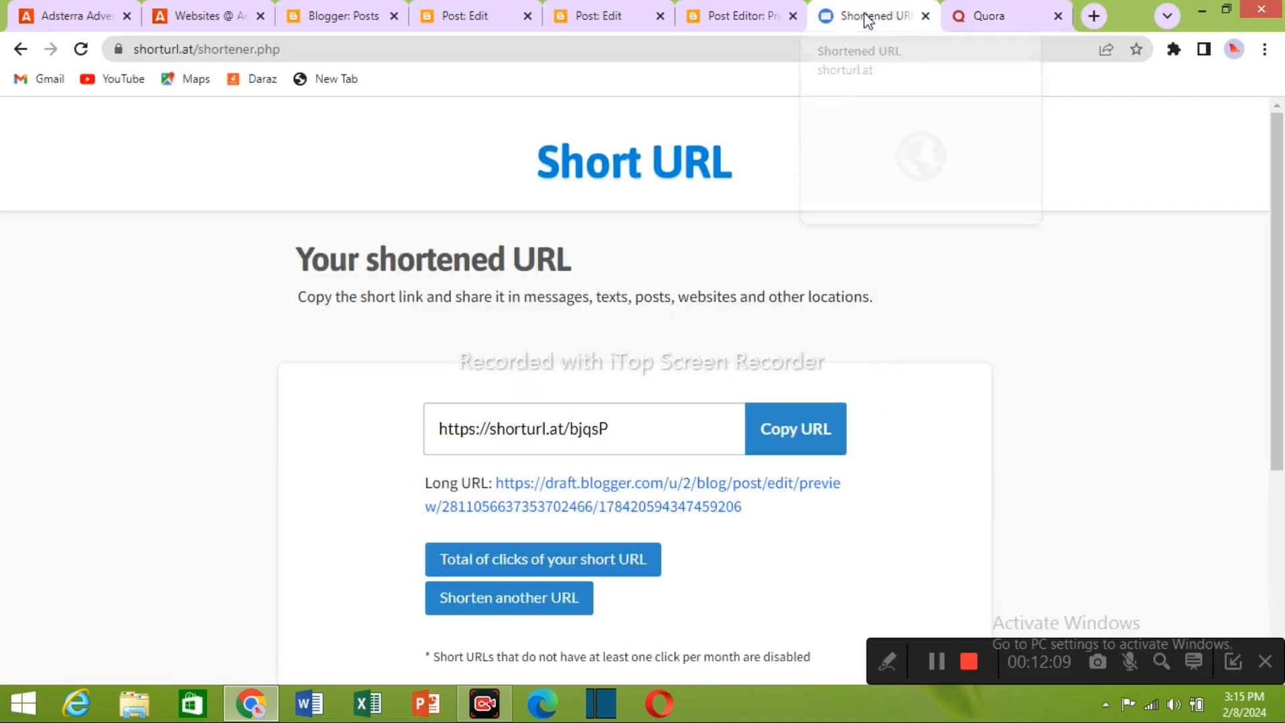
left_click(792, 436)
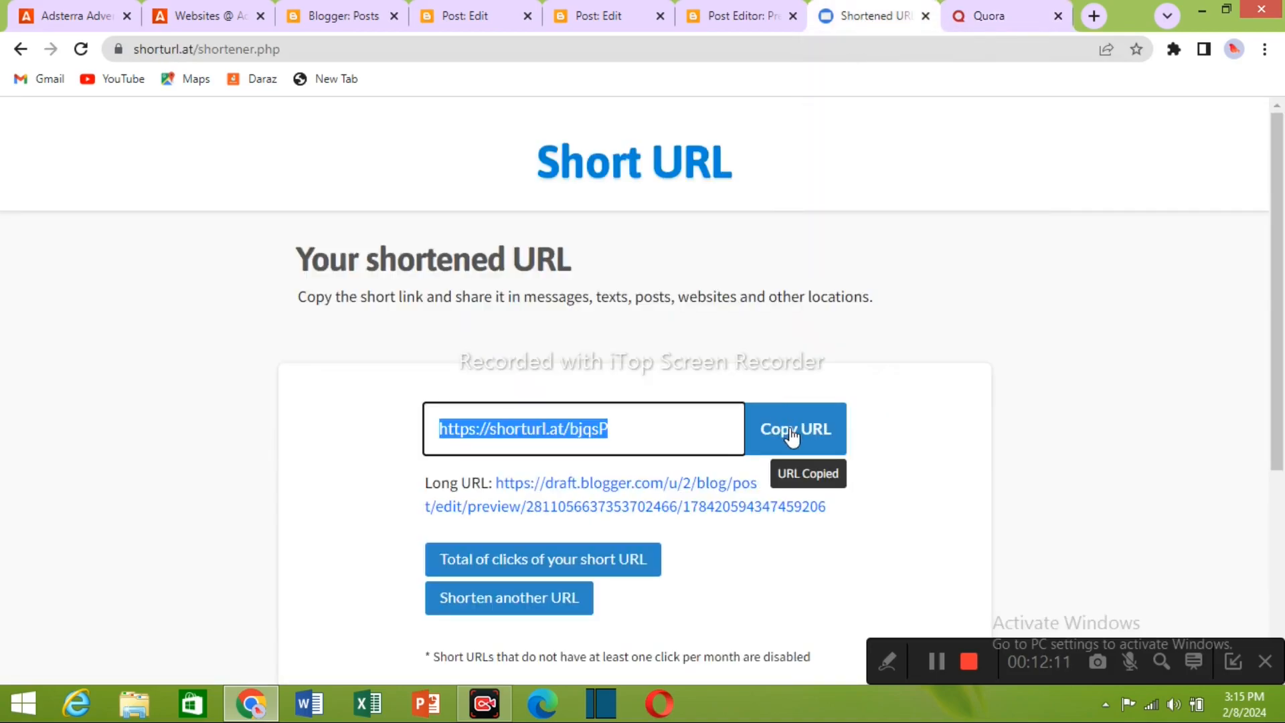
left_click(991, 15)
left_click(505, 505)
key("Return")
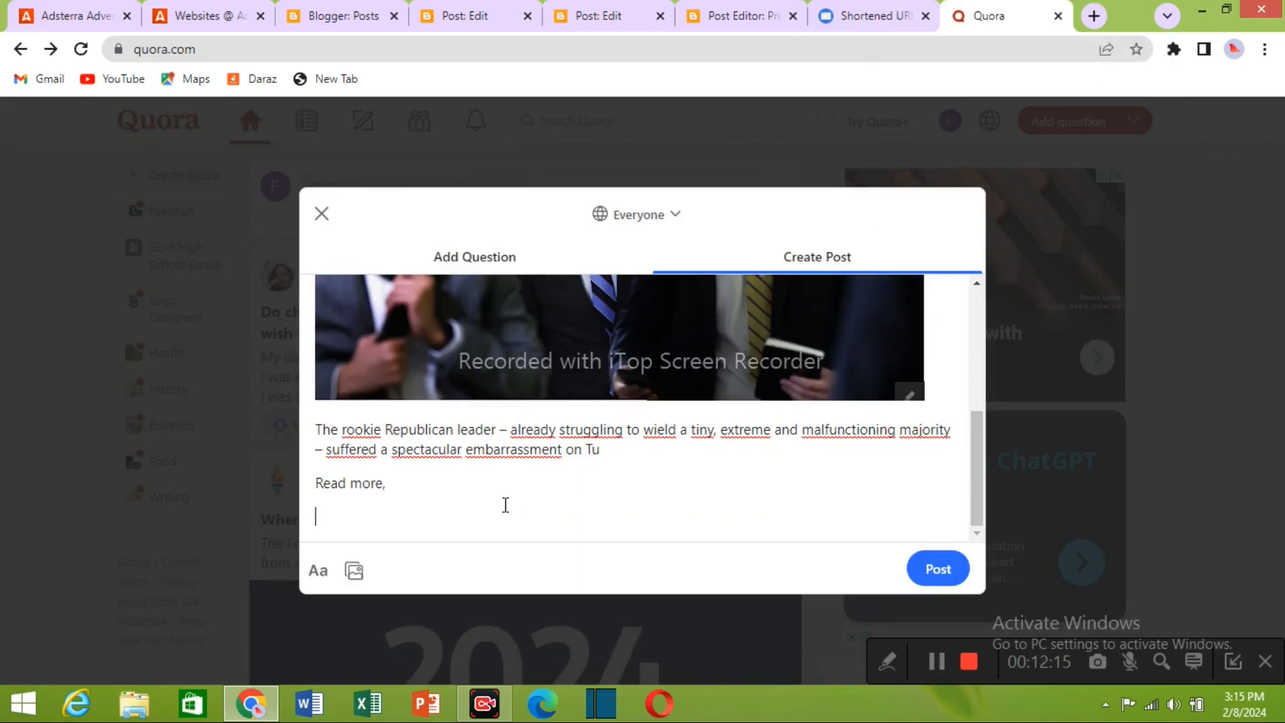
key("ctrl+v")
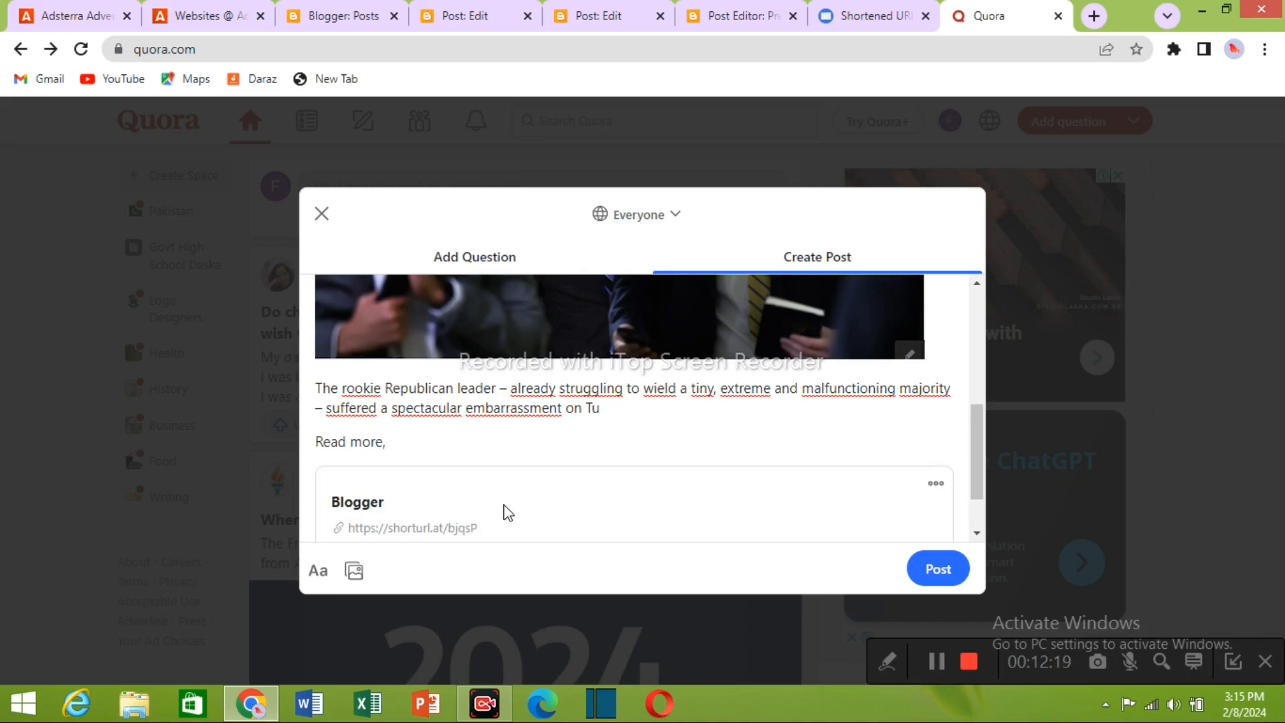
mouse_move(978, 462)
left_mouse_down()
mouse_move(977, 347)
mouse_move(984, 474)
left_mouse_up()
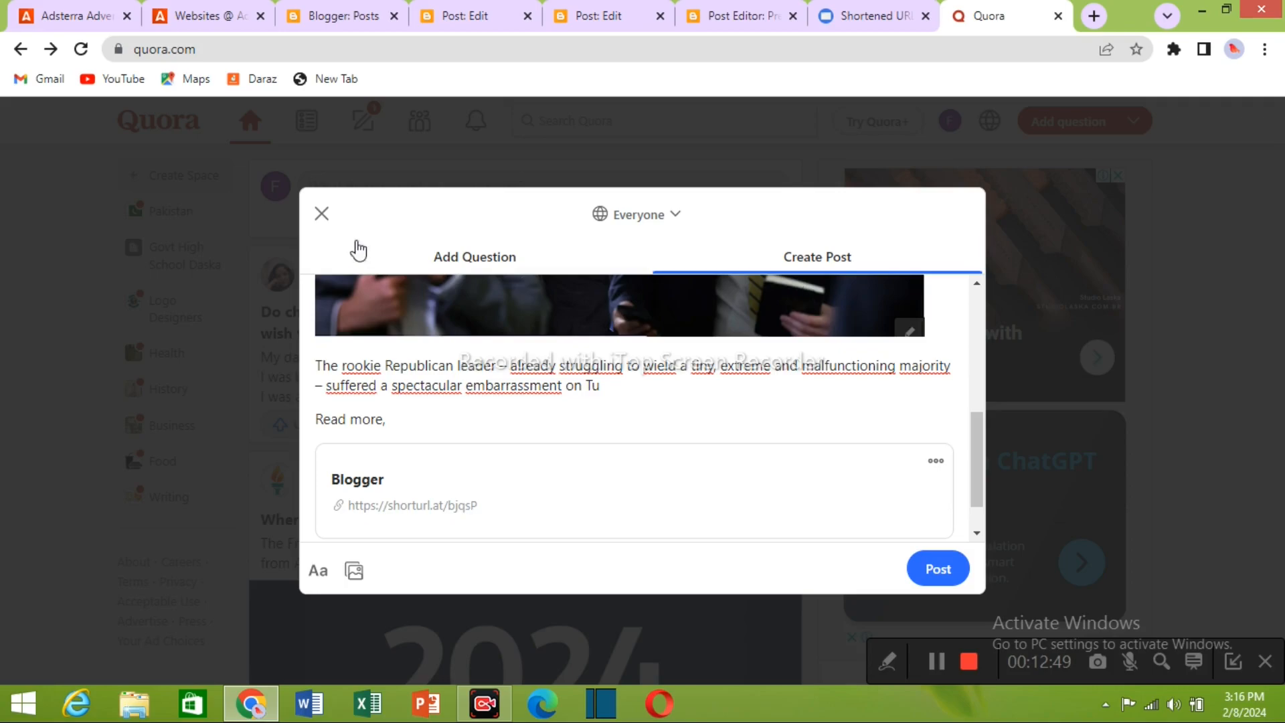
left_click(322, 212)
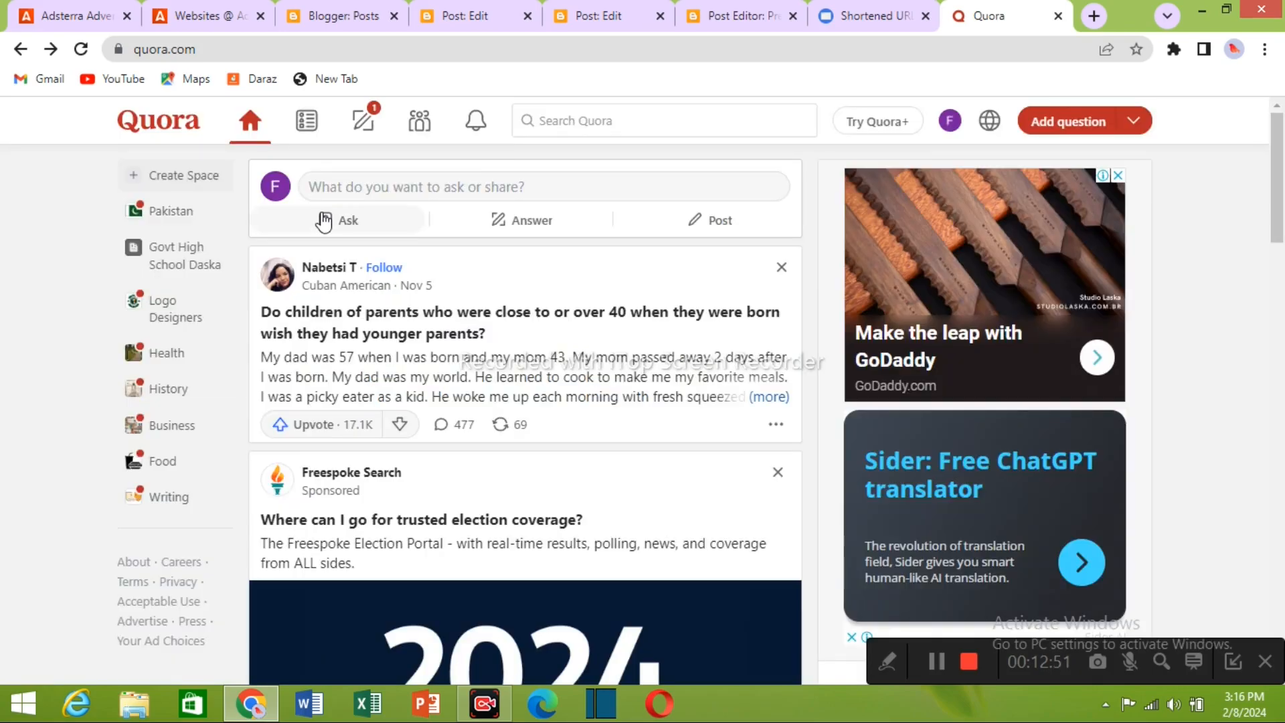
- Switch to Adsterra, dismiss the 320x50 banner code and open the publisher account's Statistics page
left_click(200, 18)
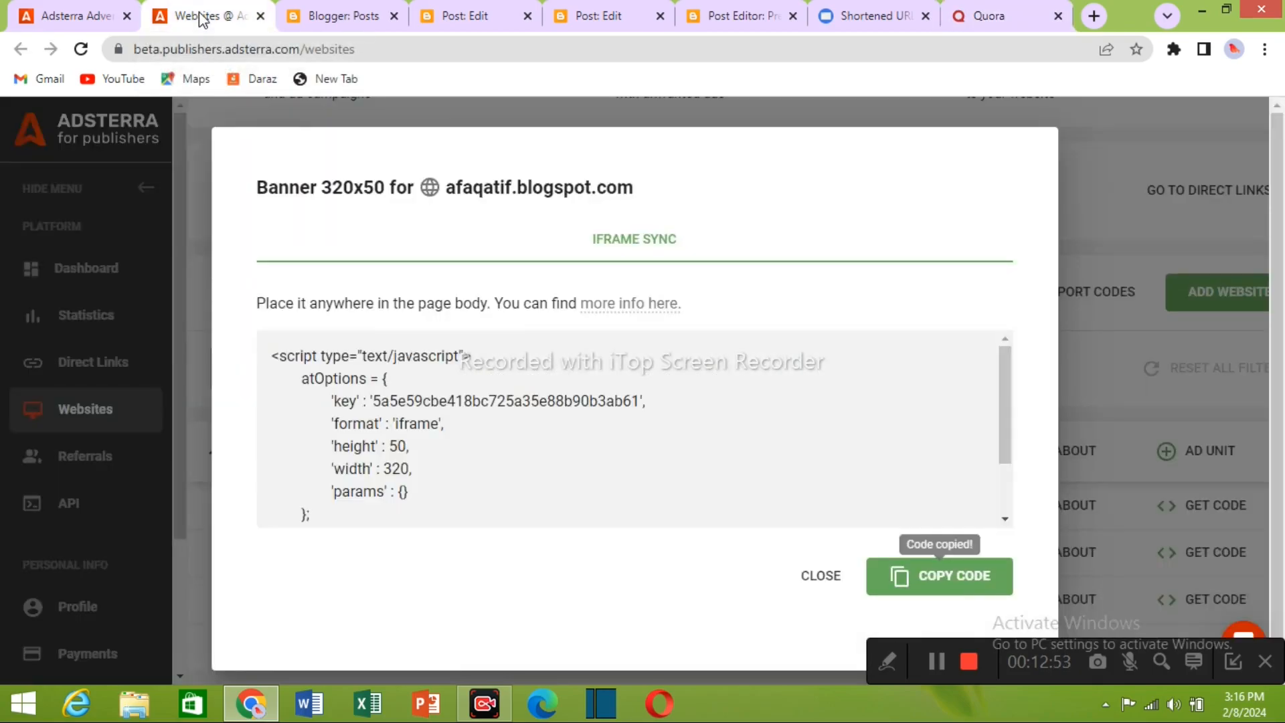
left_click(93, 311)
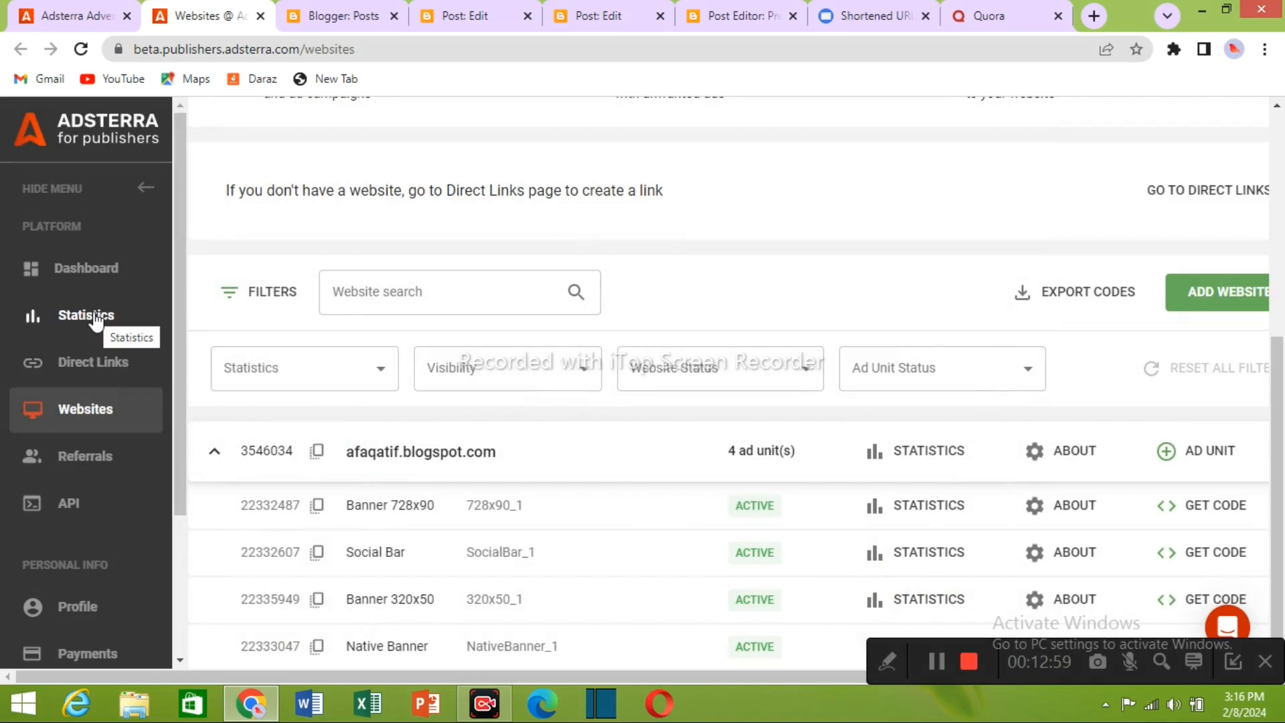
left_click(97, 320)
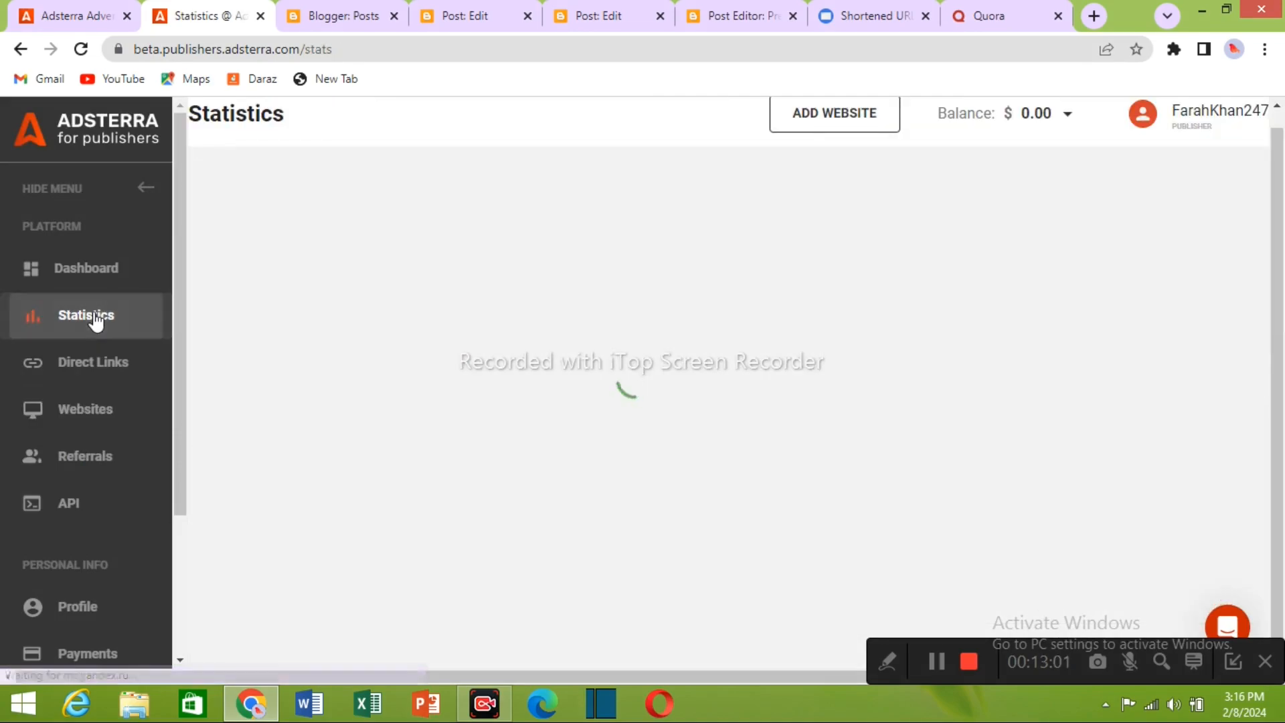